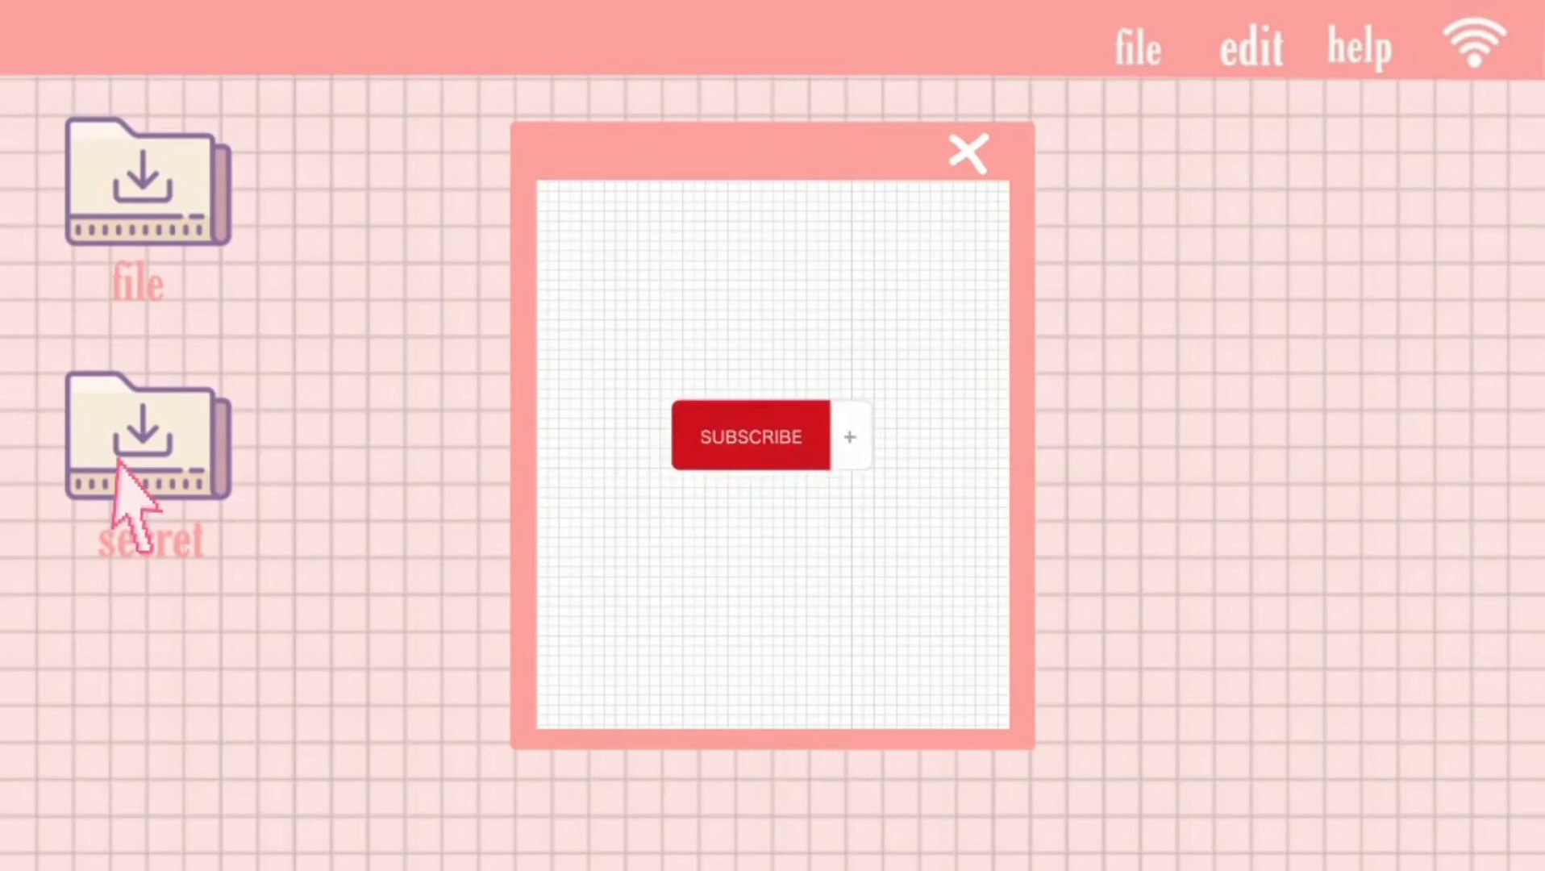
click(976, 155)
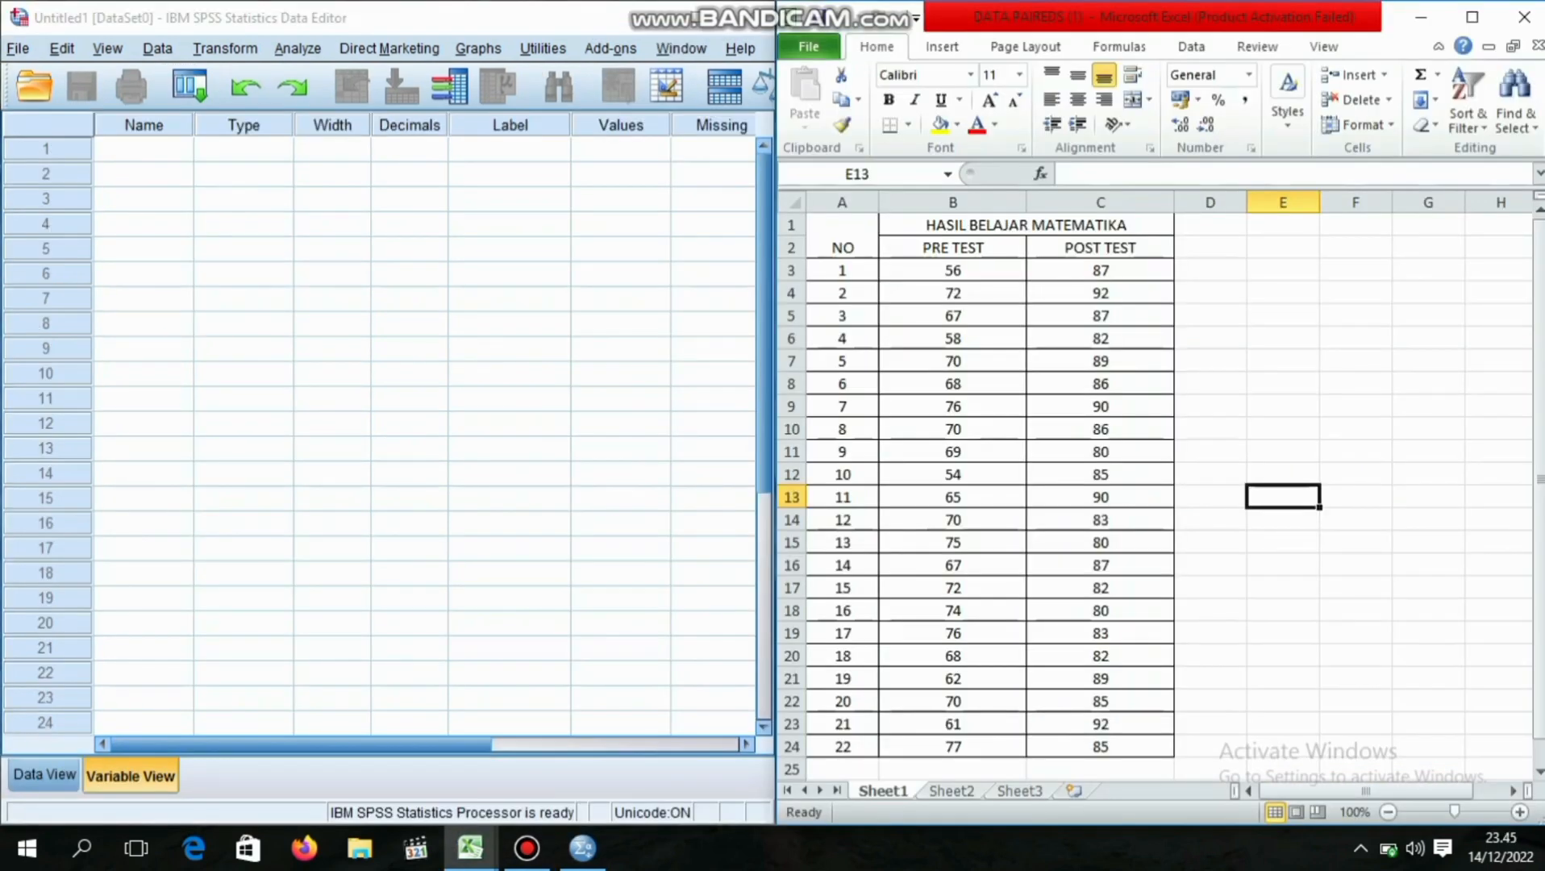
scroll(1154, 484, down, 2)
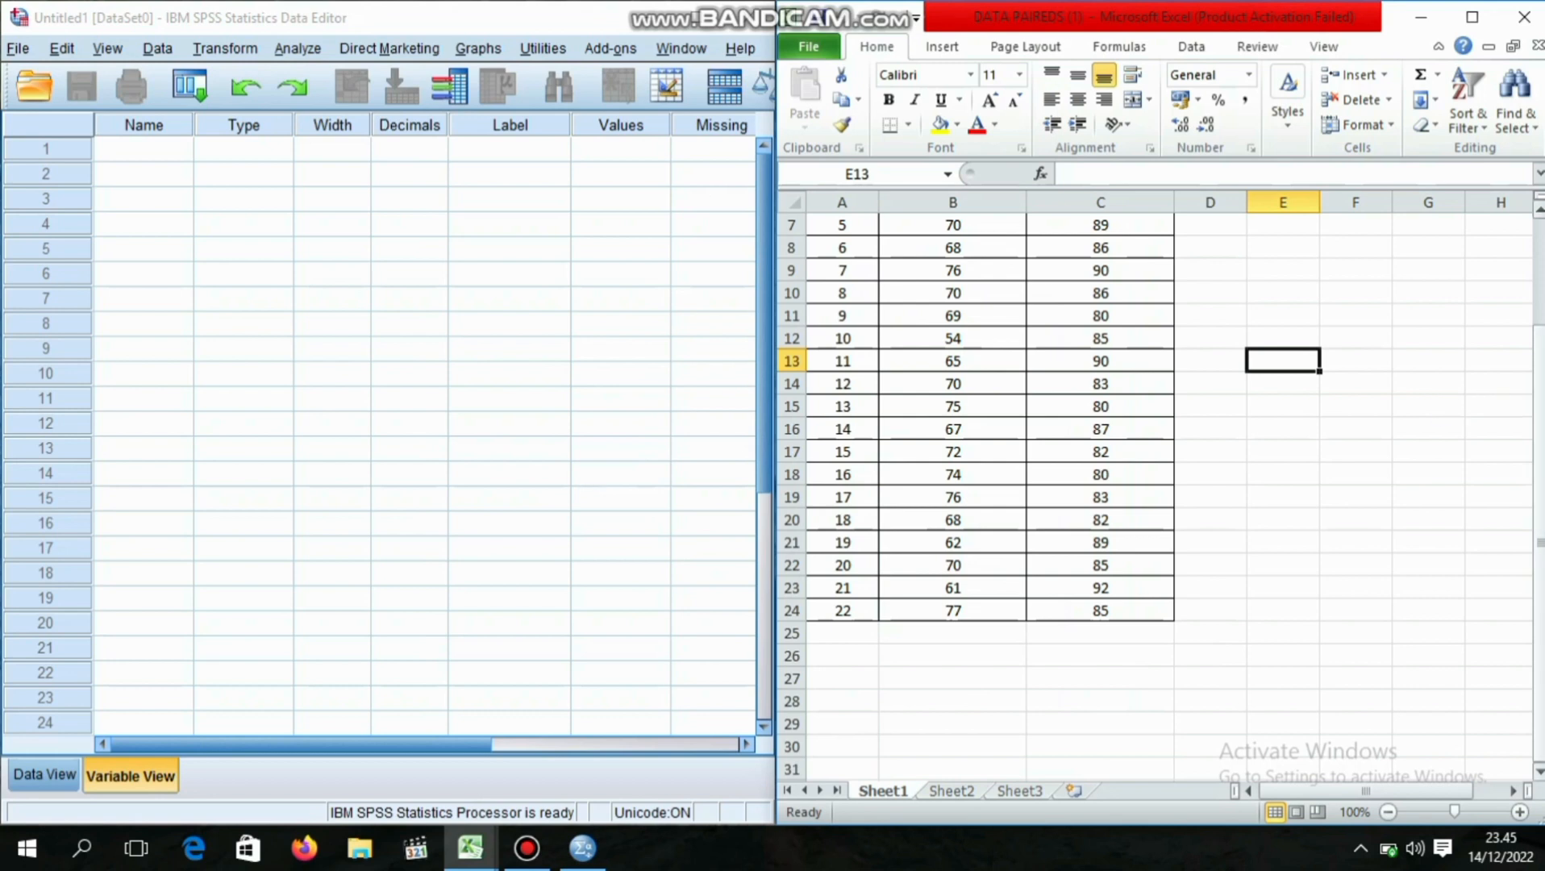
drag(1539, 413, 1540, 305)
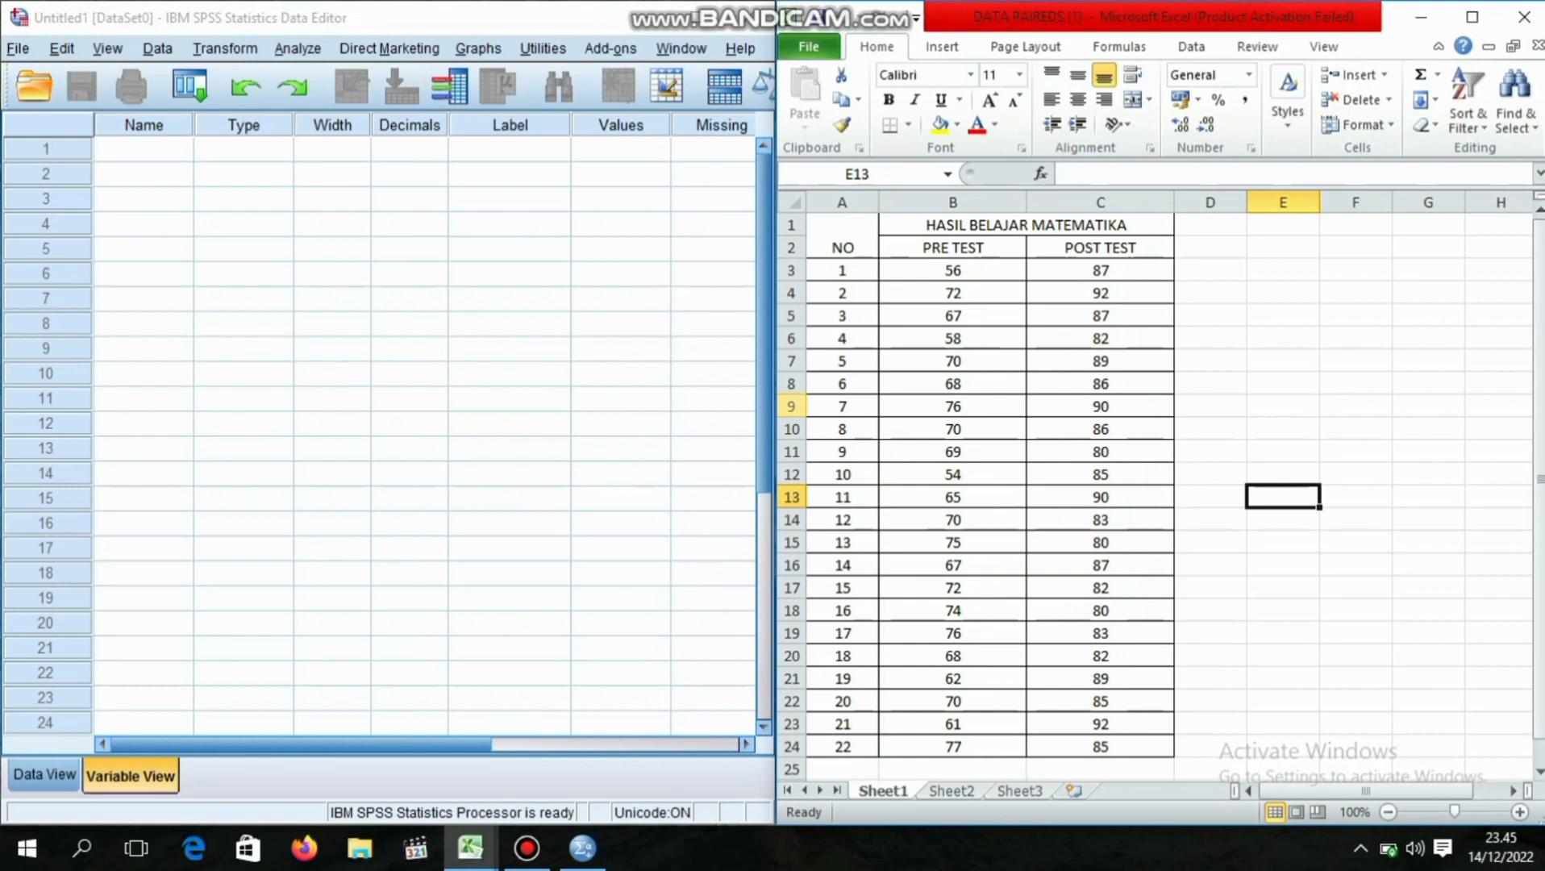
Step: Define two variables named pretest and protest in the SPSS variable list
click(694, 17)
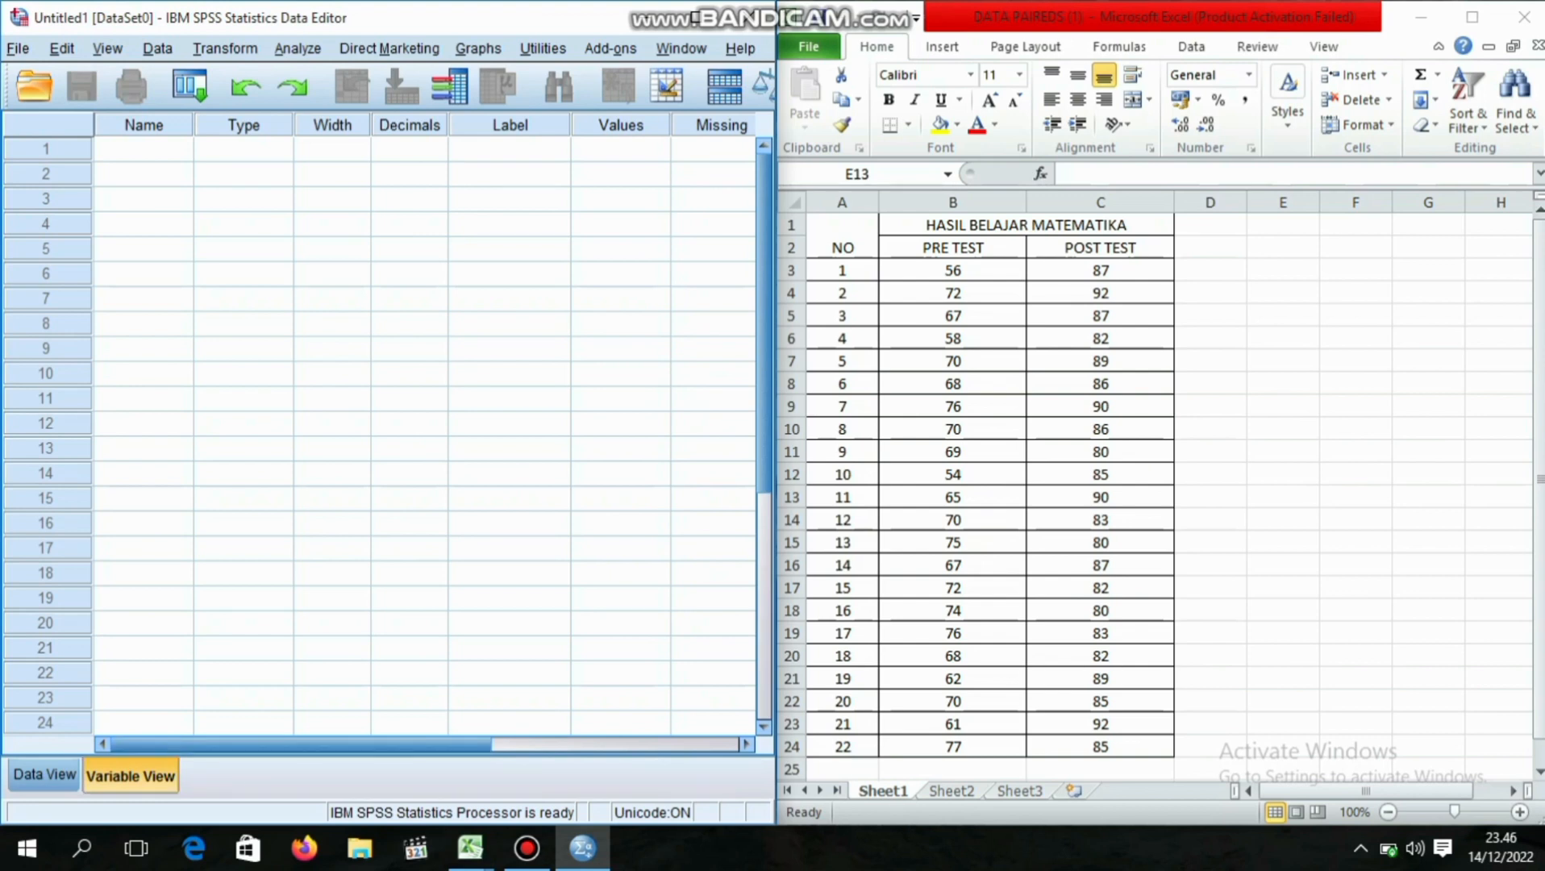
click(144, 149)
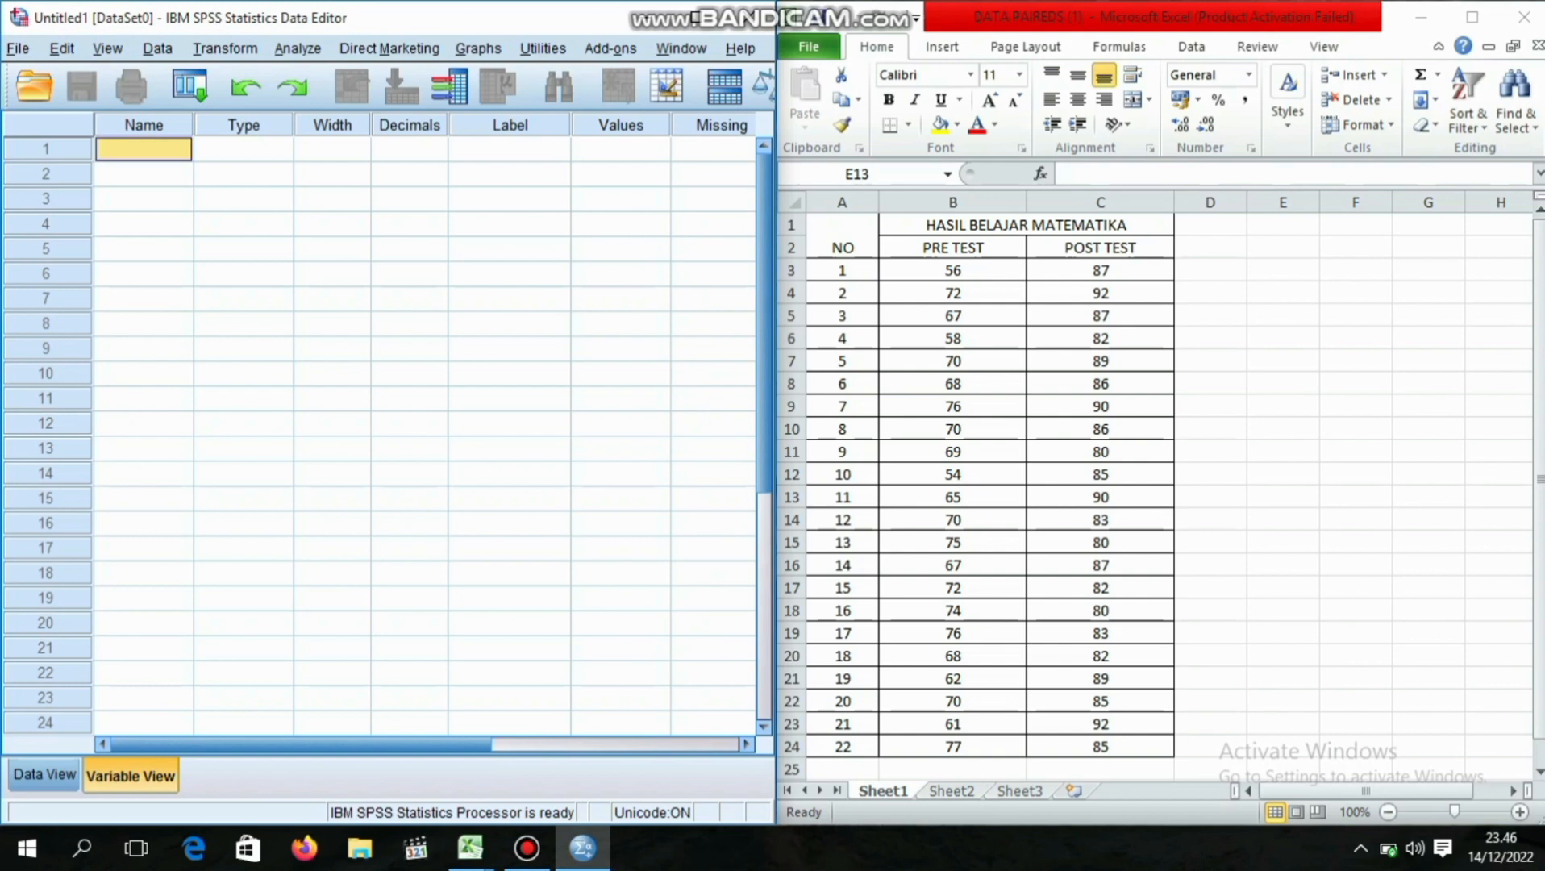
text(pretes)
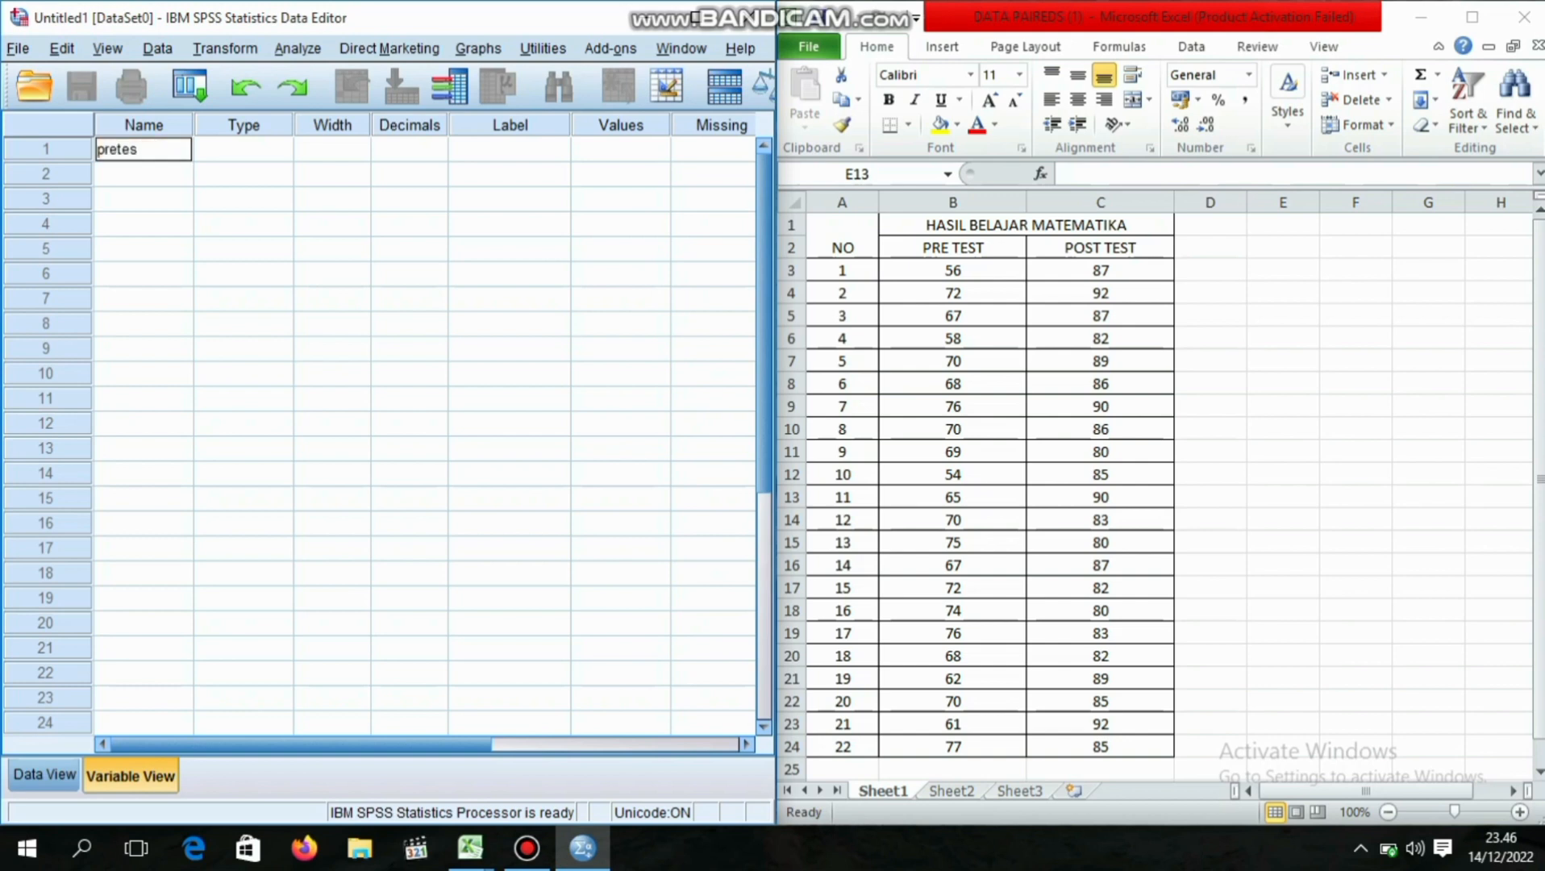
text(t)
key(Return)
text(p)
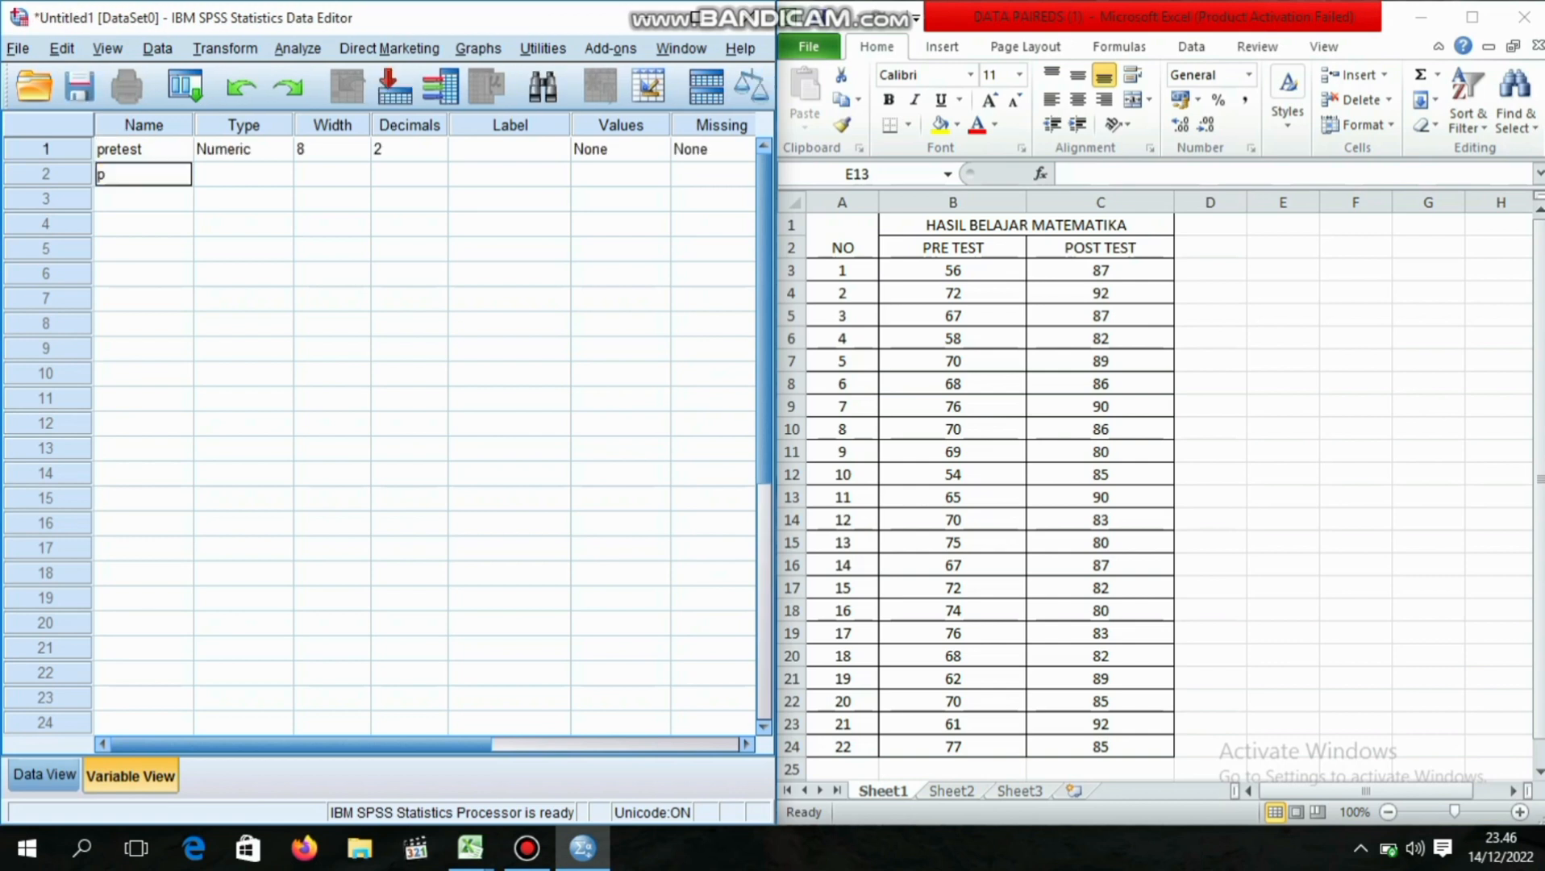
text(rotest)
key(Return)
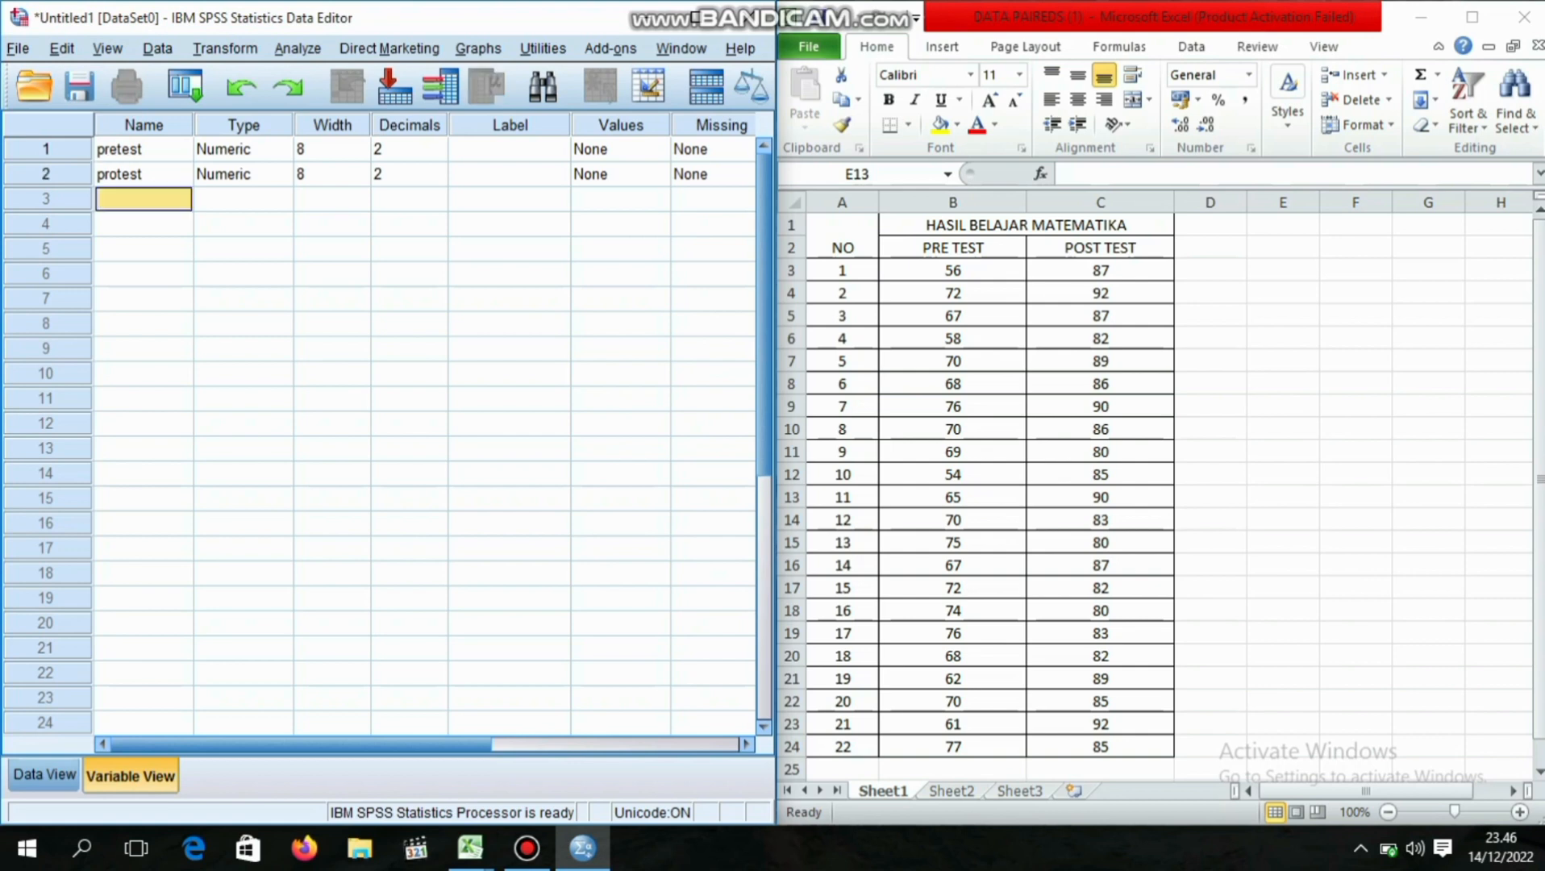
Step: Set the decimals of both the pretest and protest variables to 0
click(410, 149)
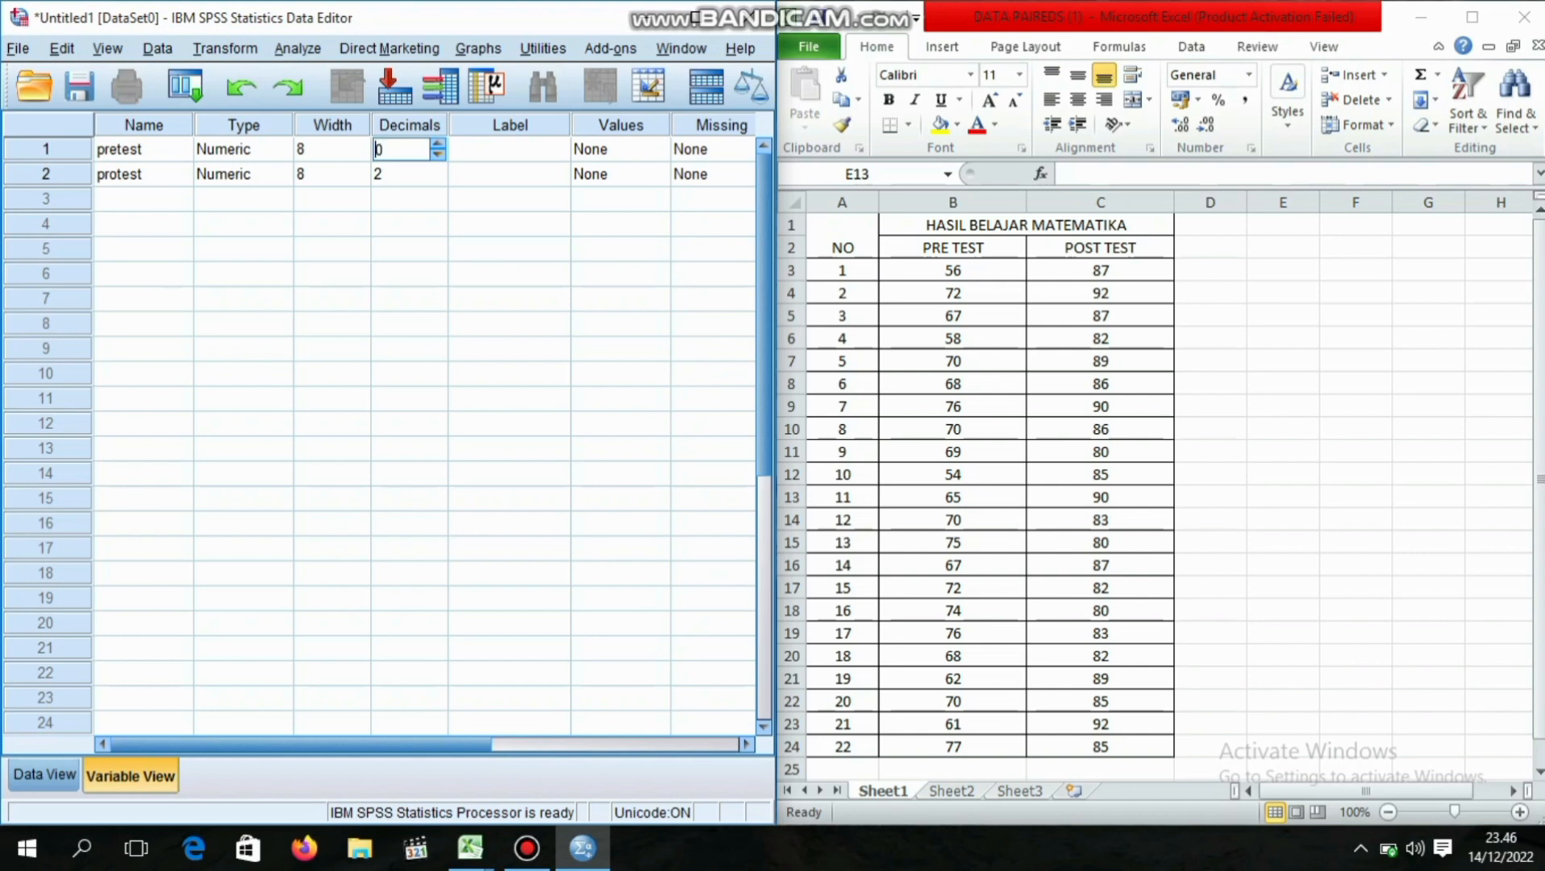
scroll(428, 435, down, 3)
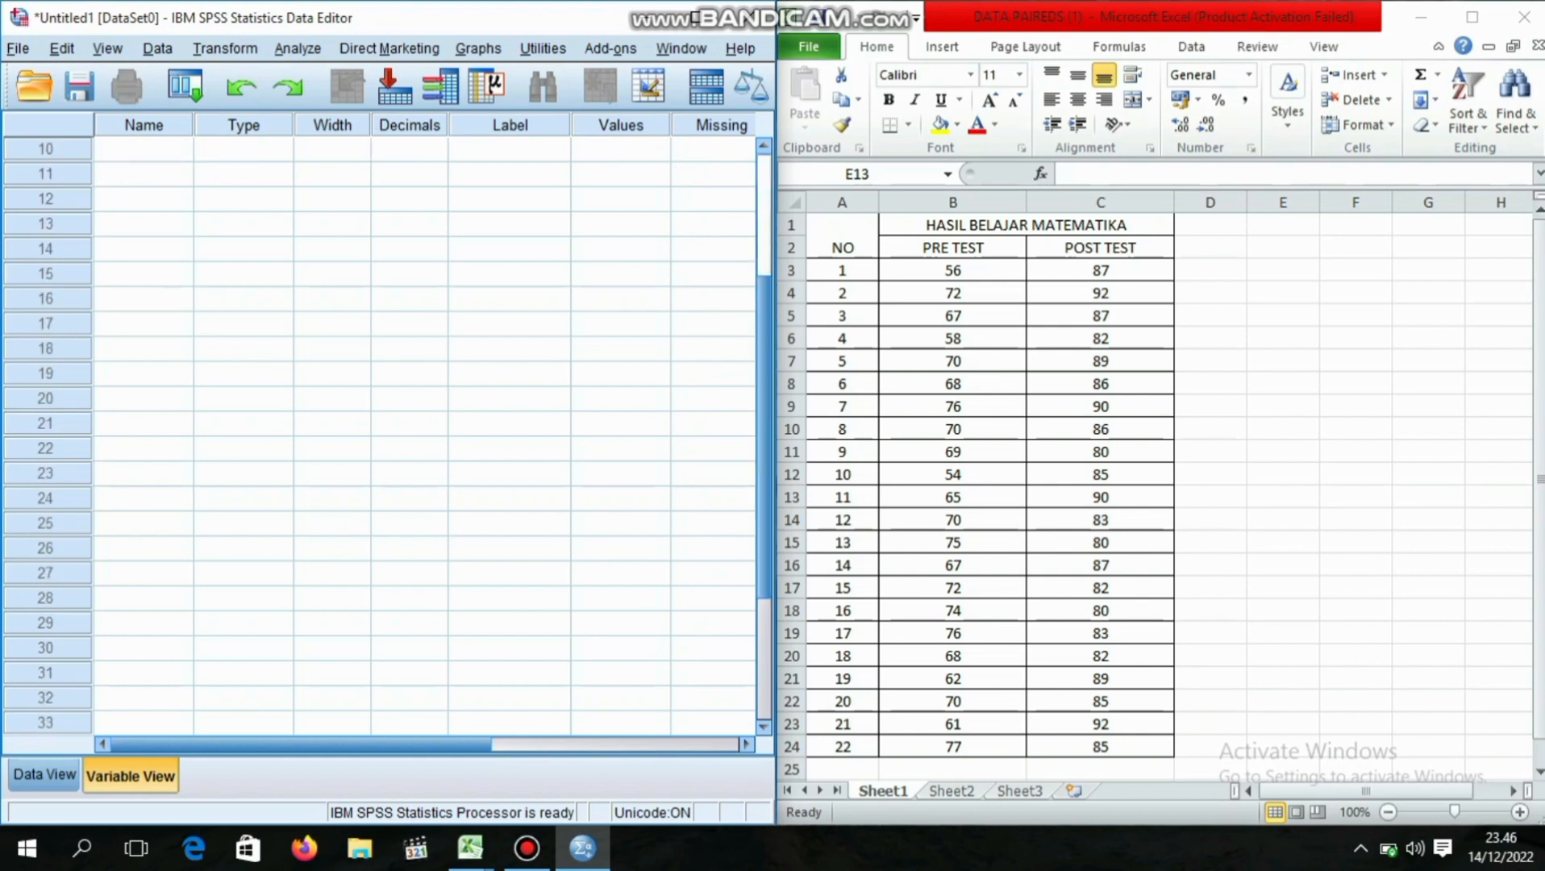
scroll(428, 436, up, 3)
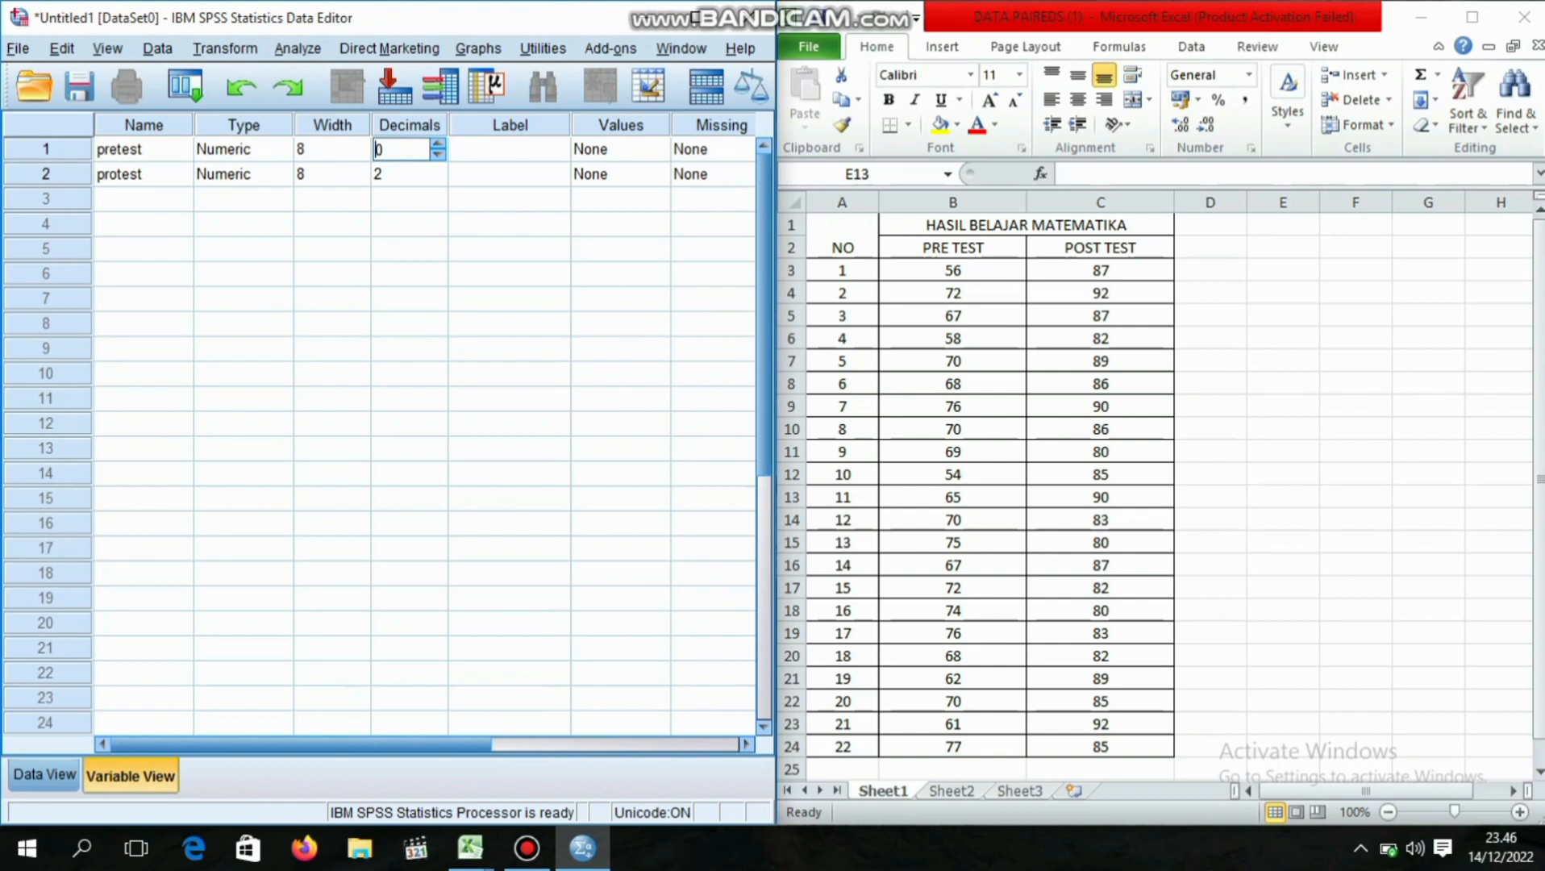
click(409, 174)
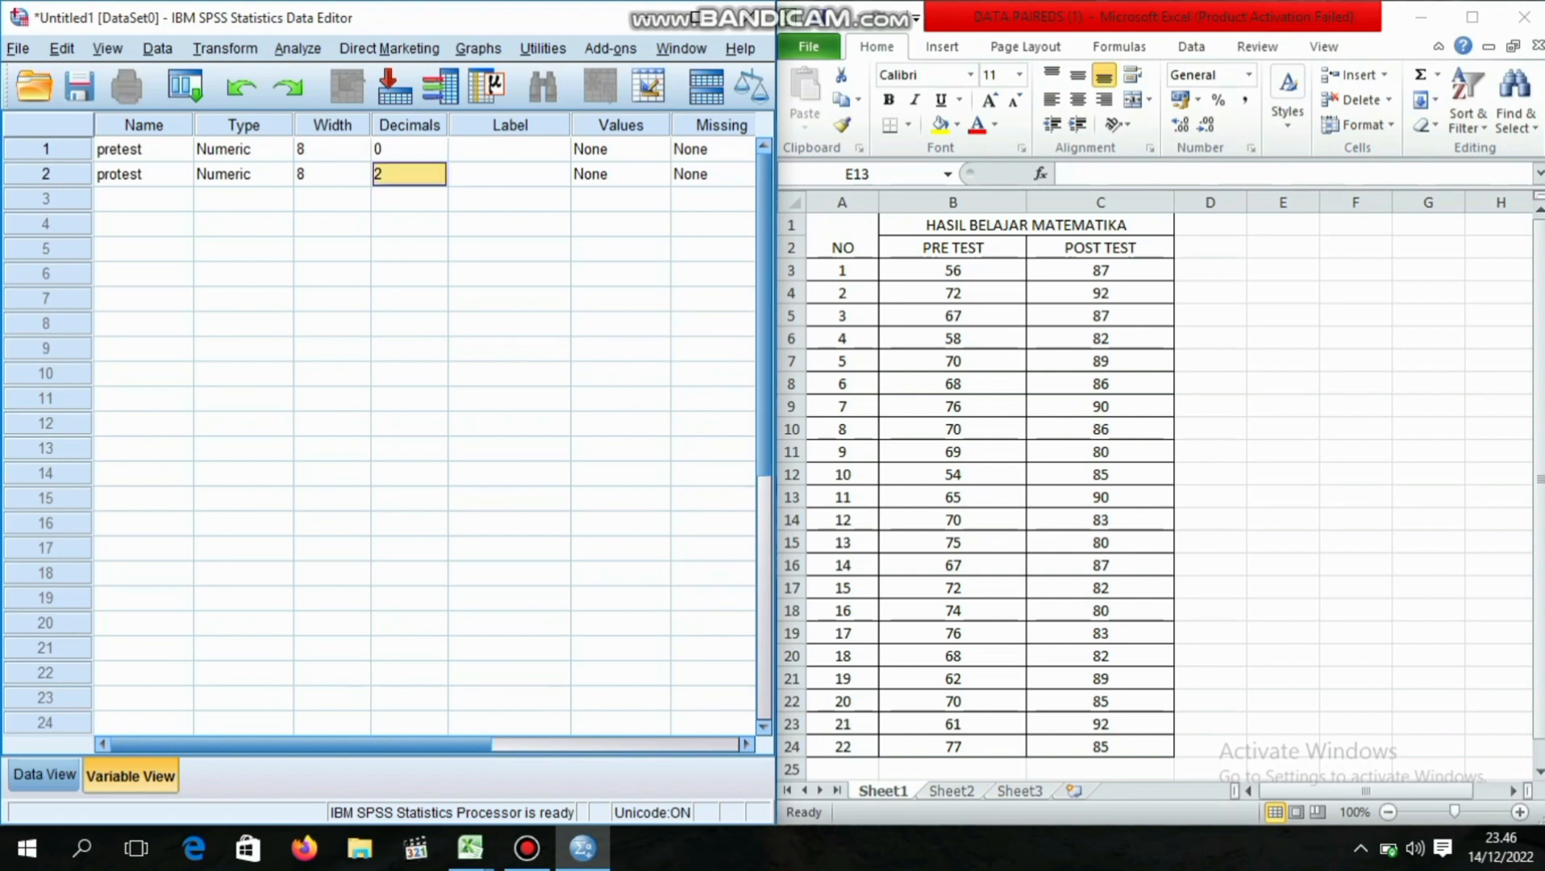
click(410, 175)
key(BackSpace)
text(0)
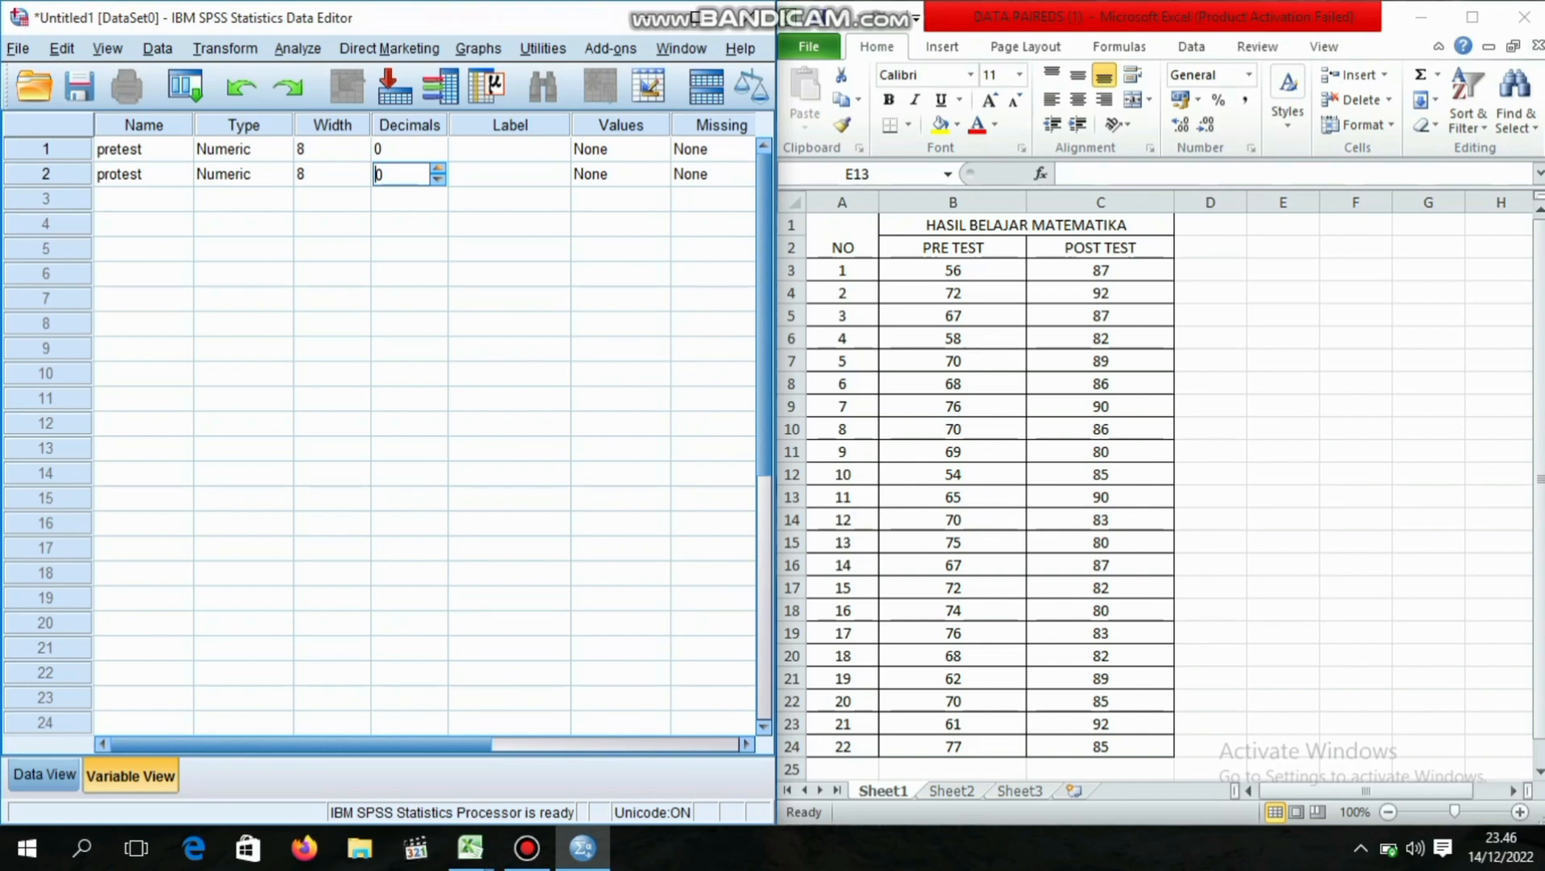
Step: Copy the PRE TEST scores in B3:B24 from the Excel sheet into the pretest column of the SPSS data, starting at case 1
click(45, 775)
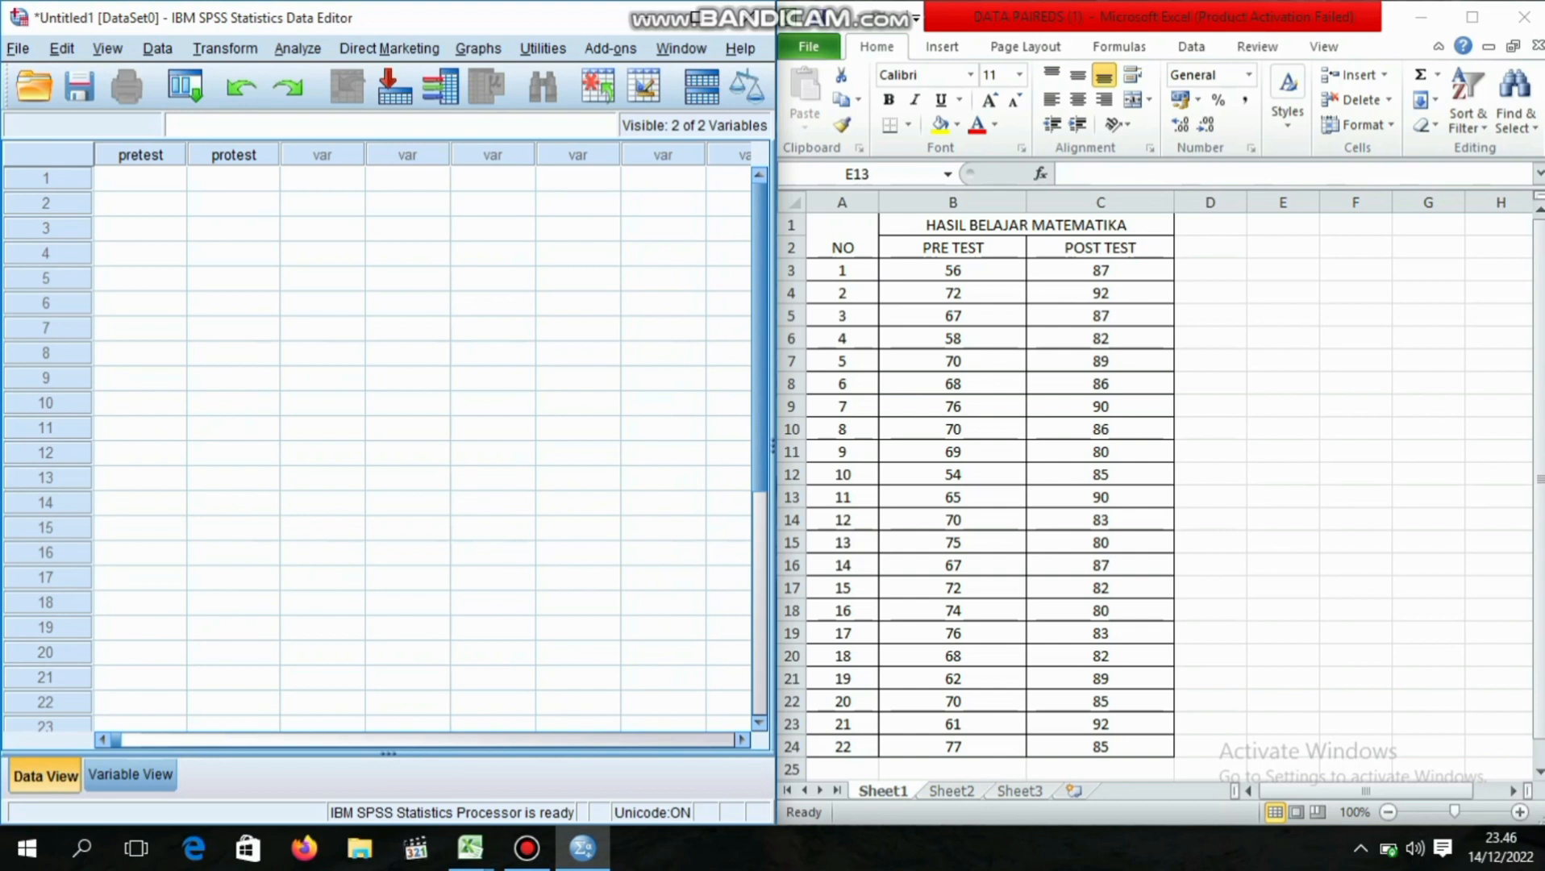
click(1283, 497)
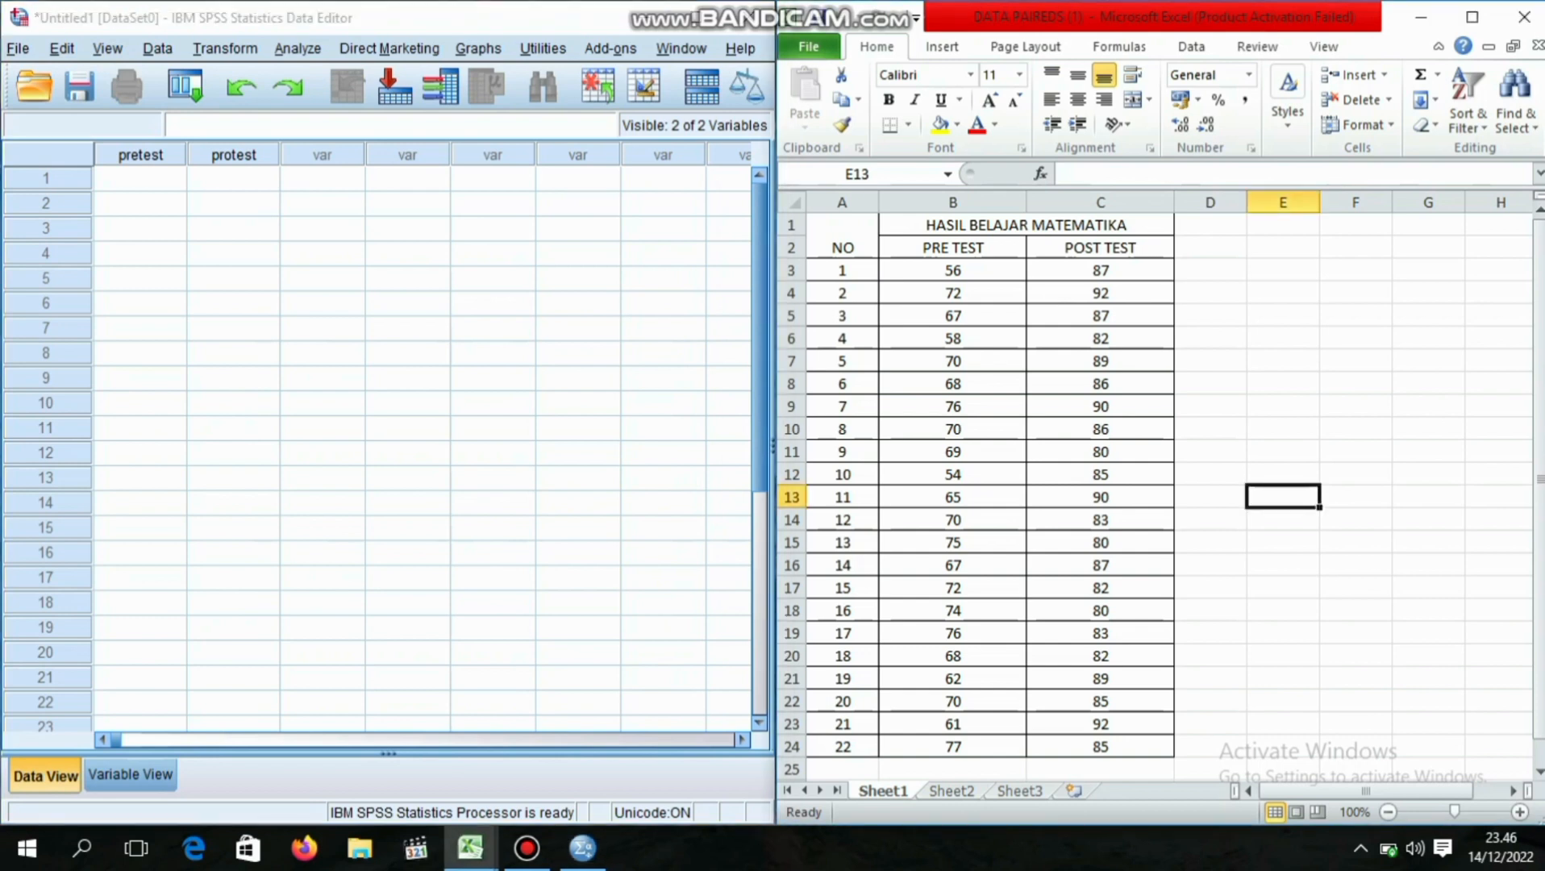
drag(952, 270, 952, 723)
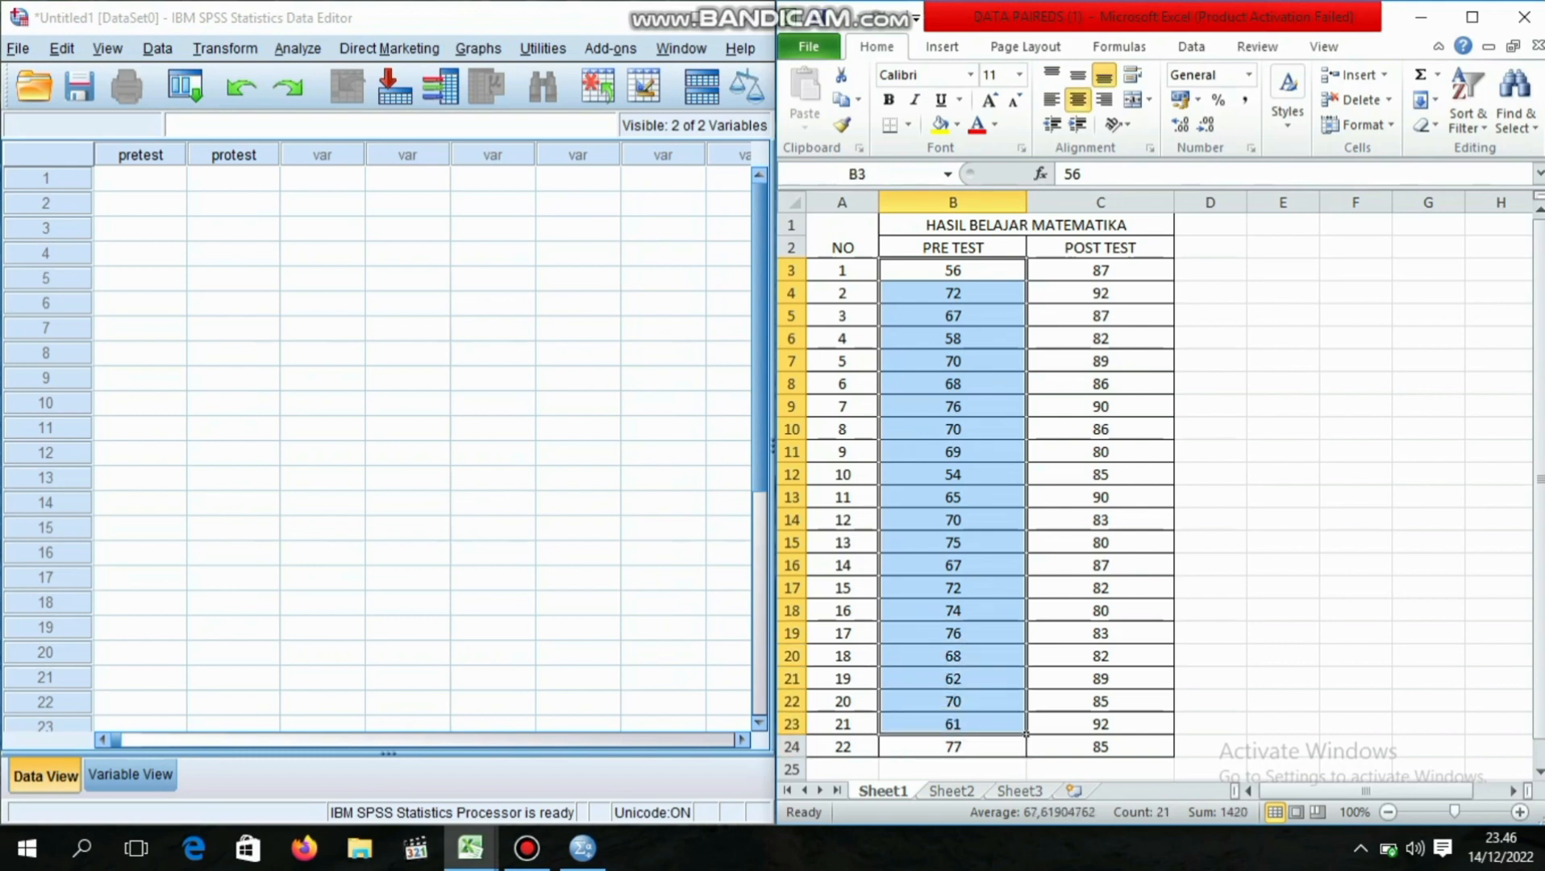
key(ctrl+c)
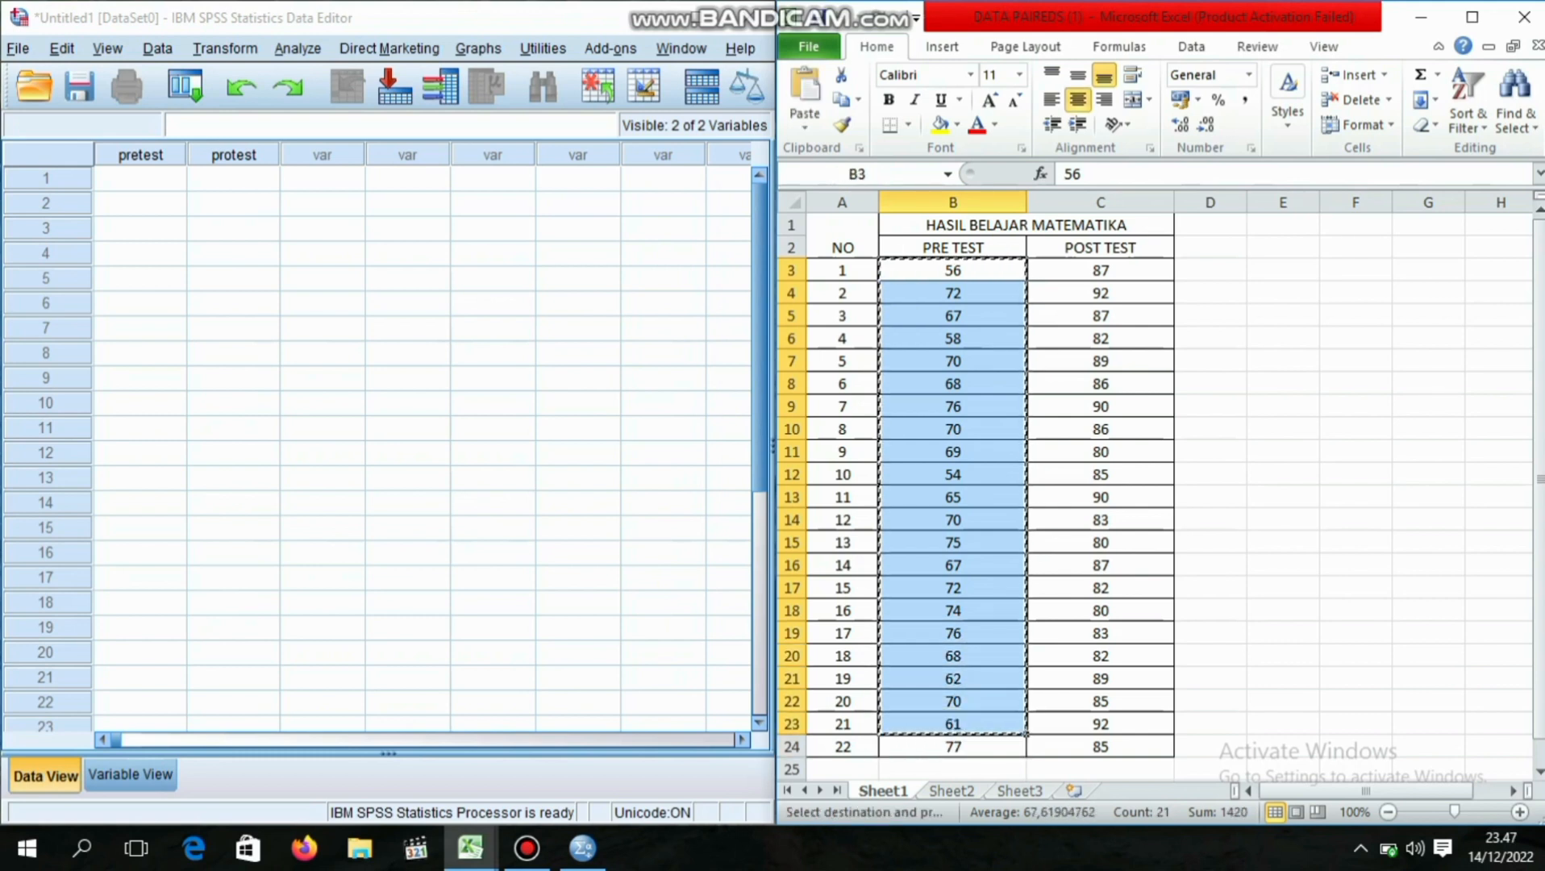
drag(953, 270, 953, 746)
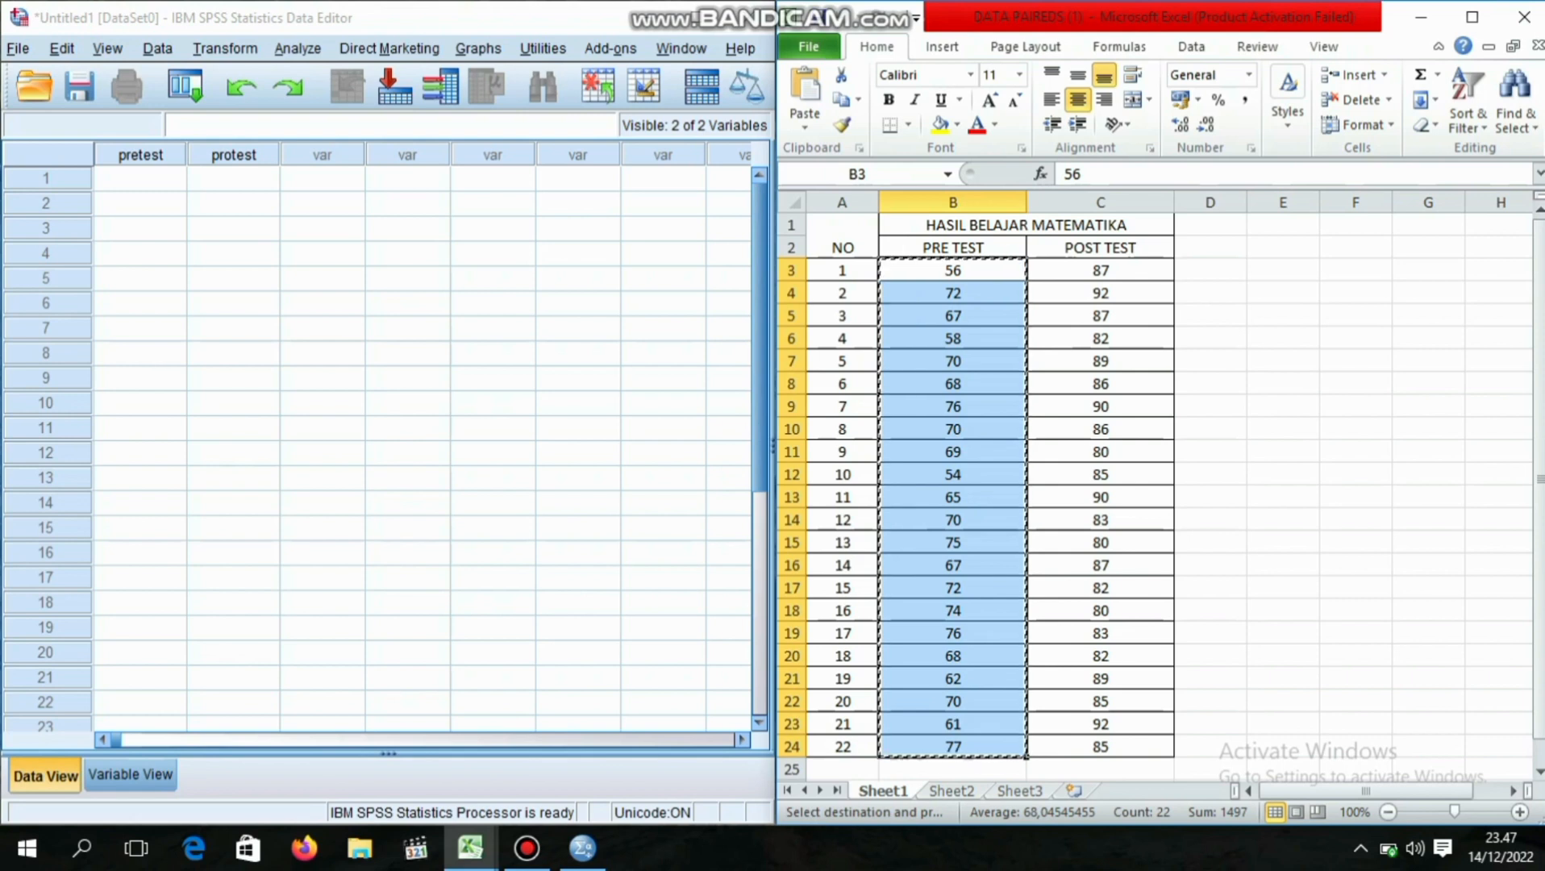
click(140, 178)
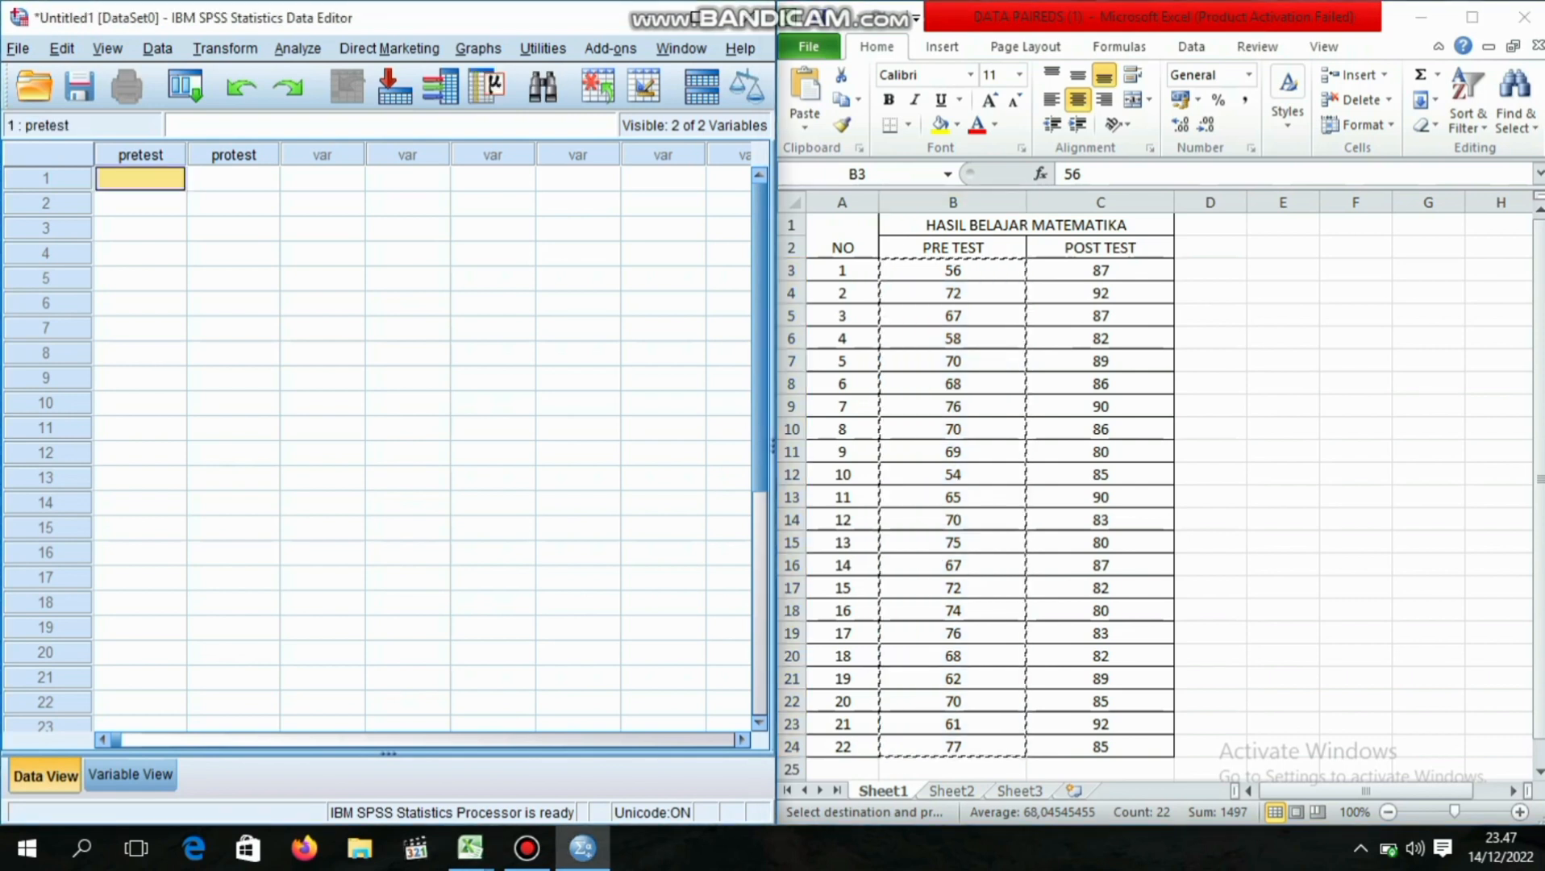
key(ctrl+v)
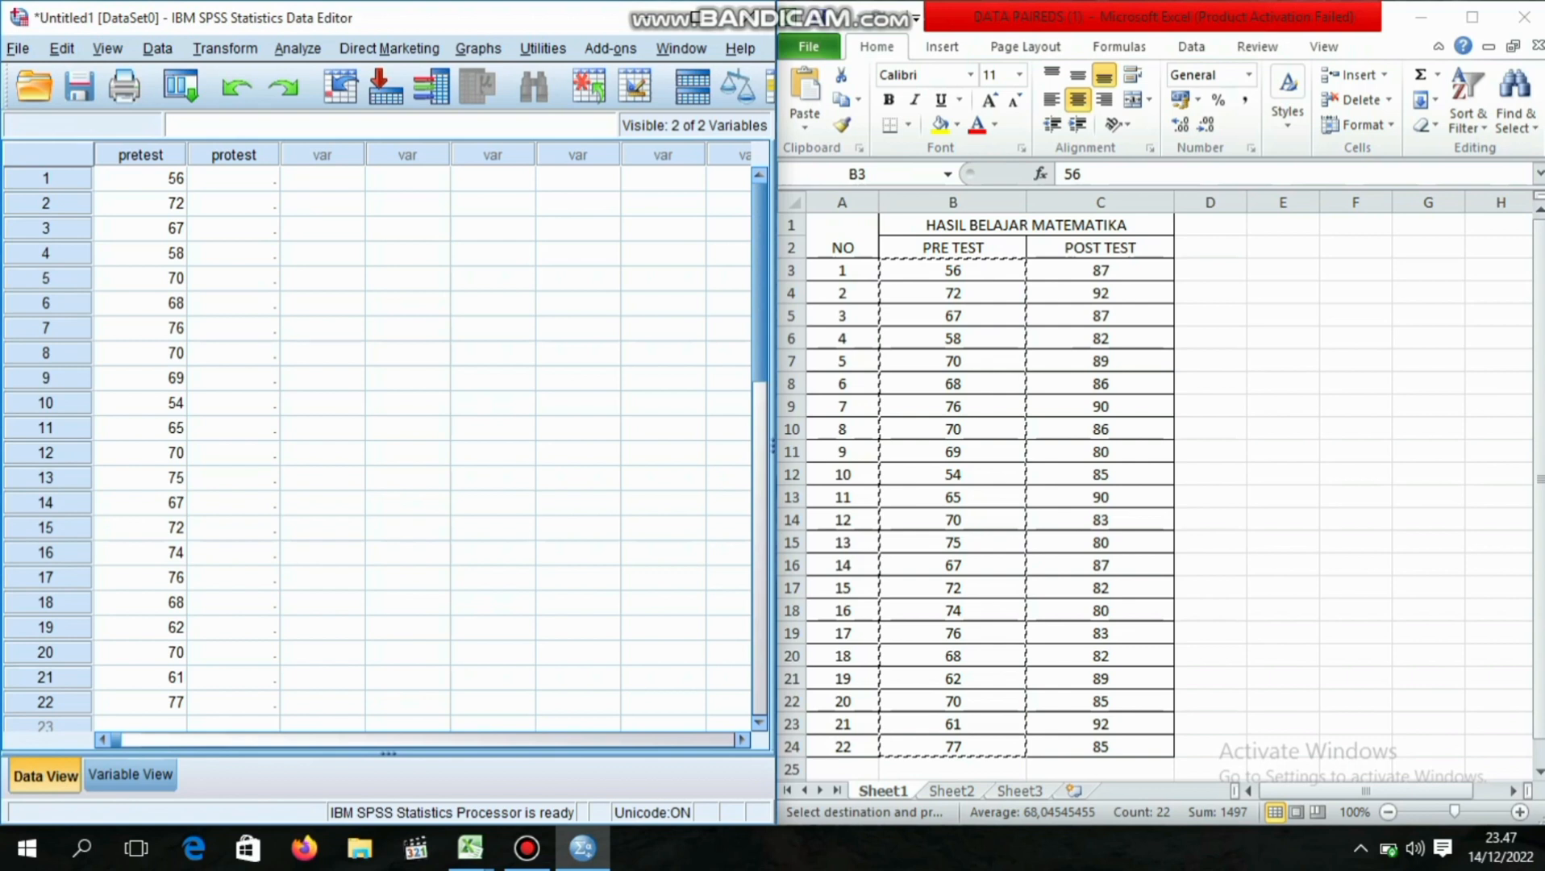
Step: Copy the POST TEST scores in C3:C24 from the Excel sheet into the SPSS protest column, starting at case 1
click(471, 847)
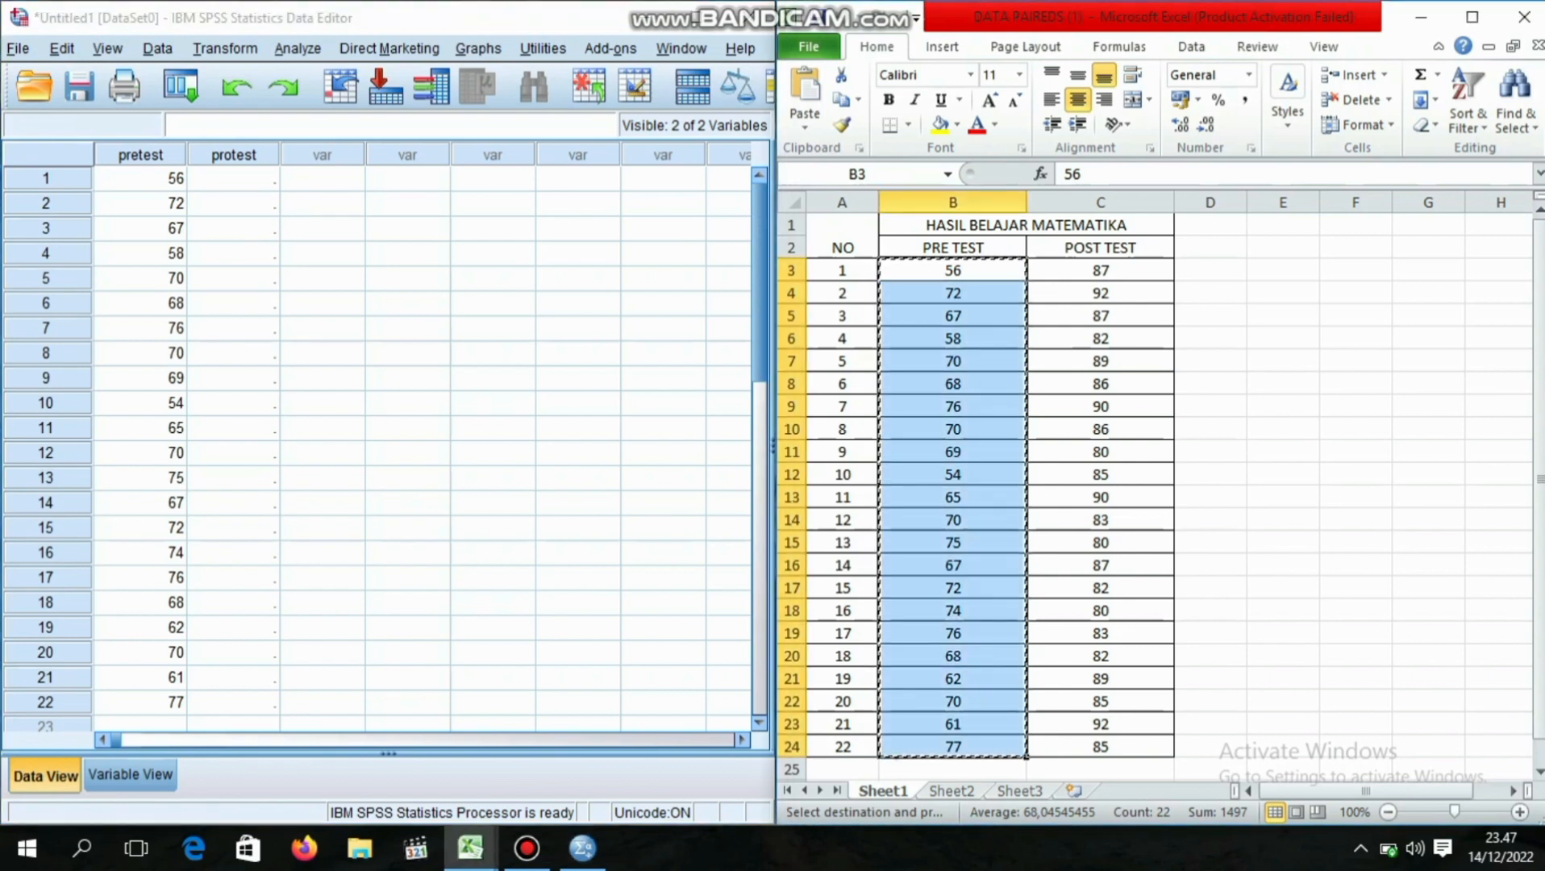
drag(1101, 270, 1101, 746)
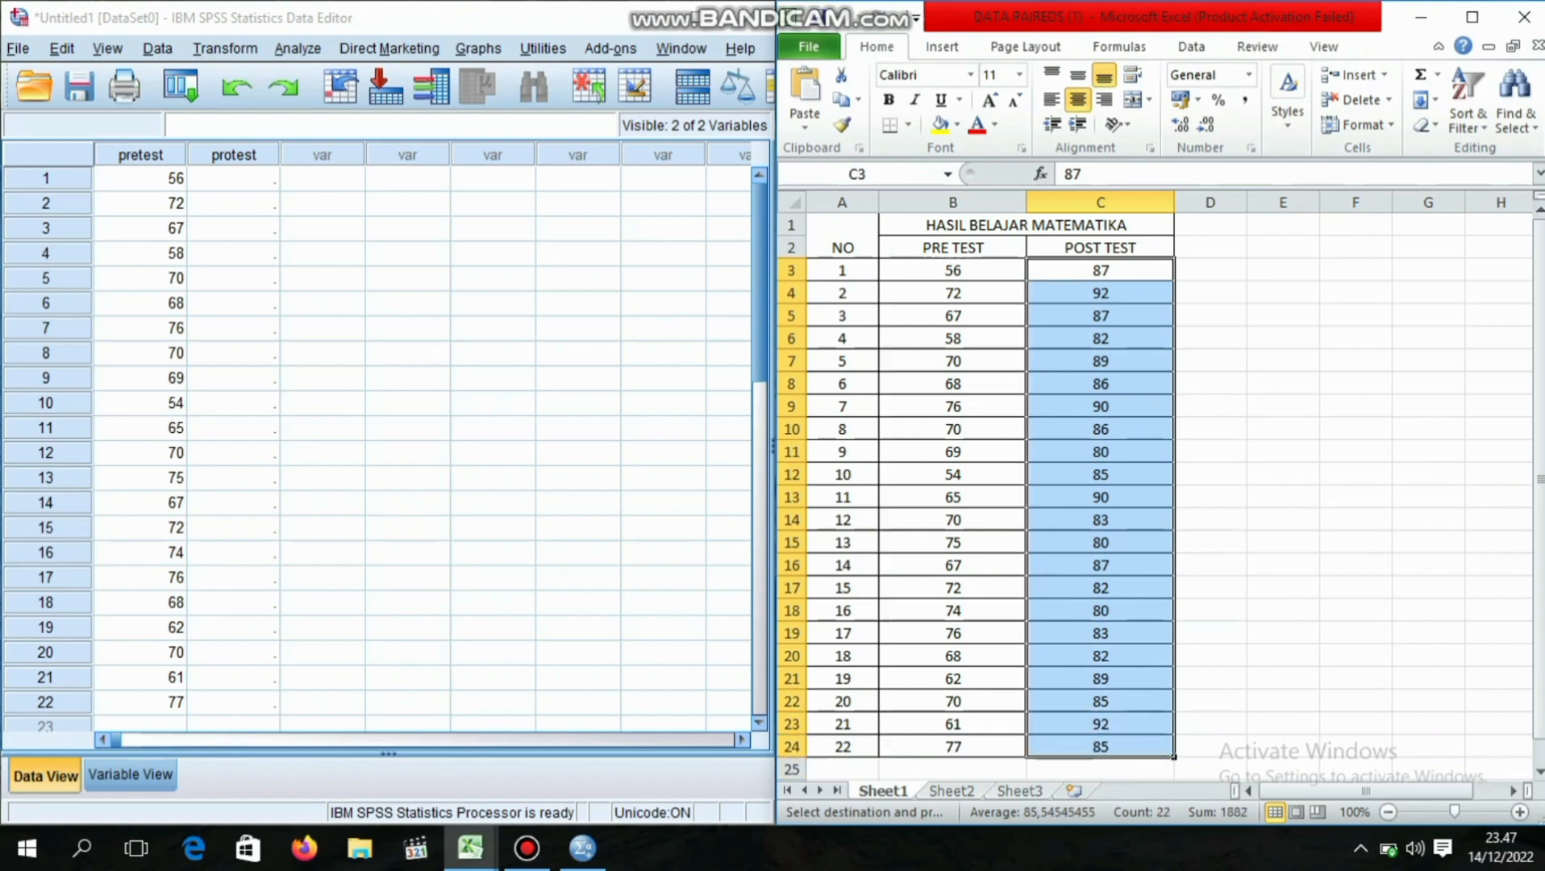
key(ctrl+c)
click(234, 179)
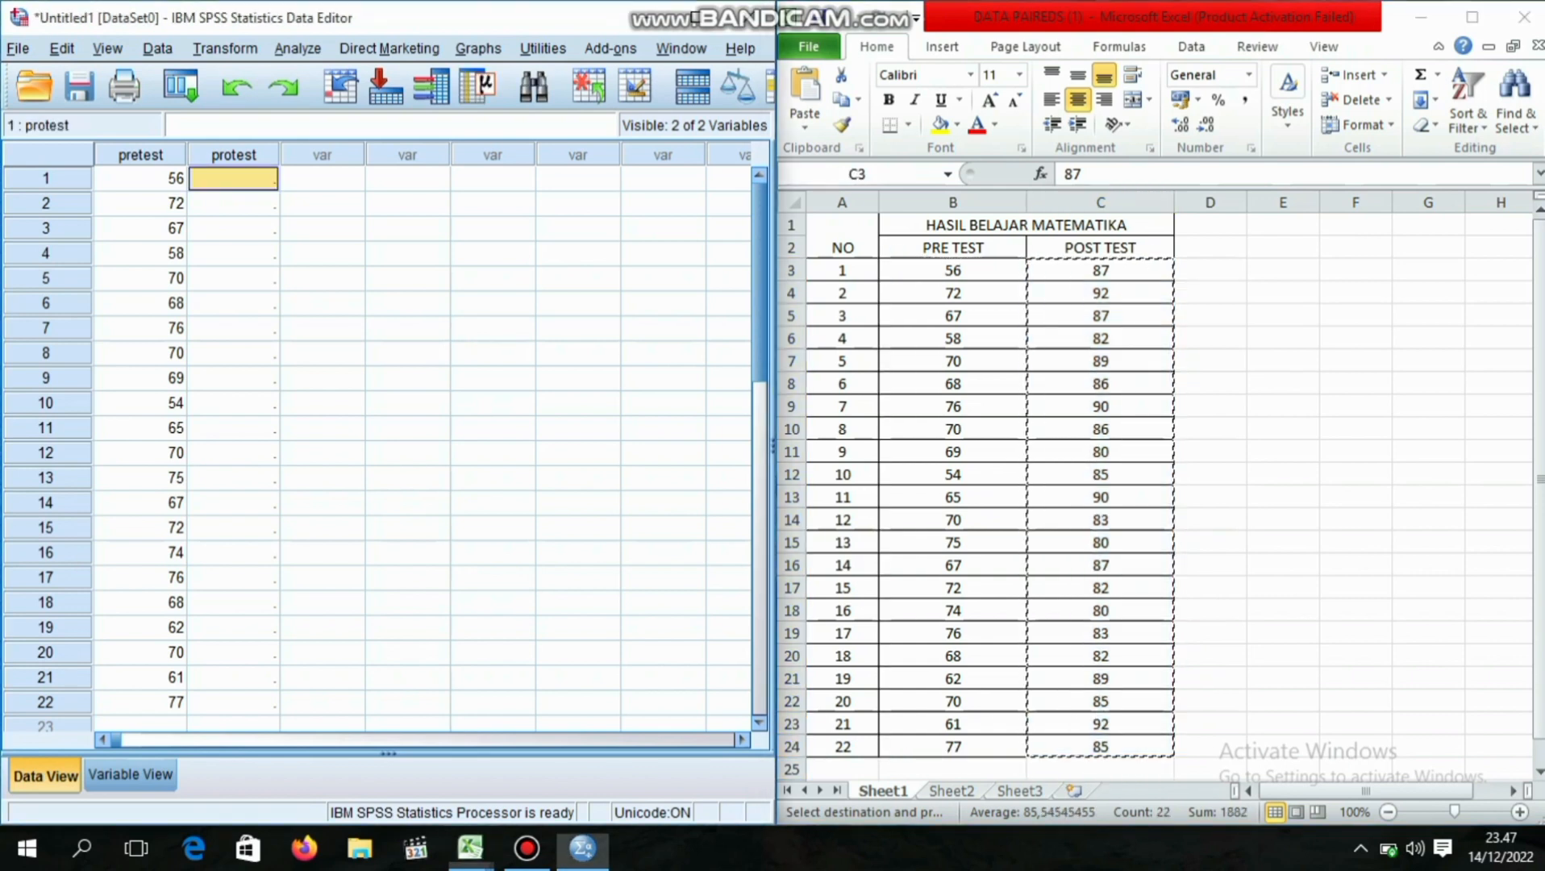
key(ctrl+v)
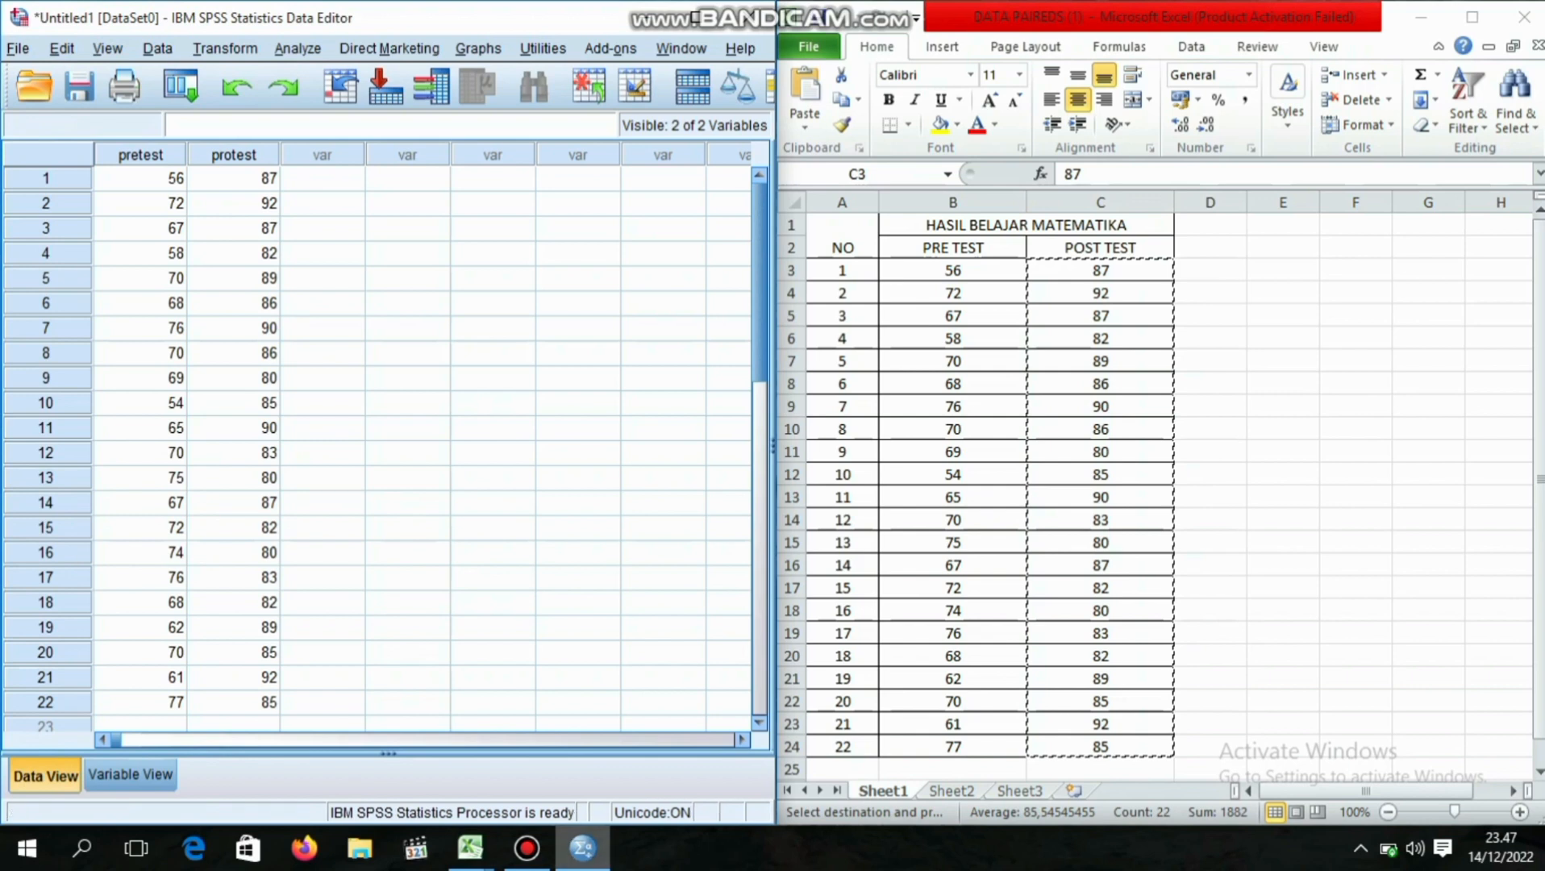
Step: Run a Paired-Samples T Test with pretest as Variable1 and protest as Variable2 of pair 1
mouse_move(583, 847)
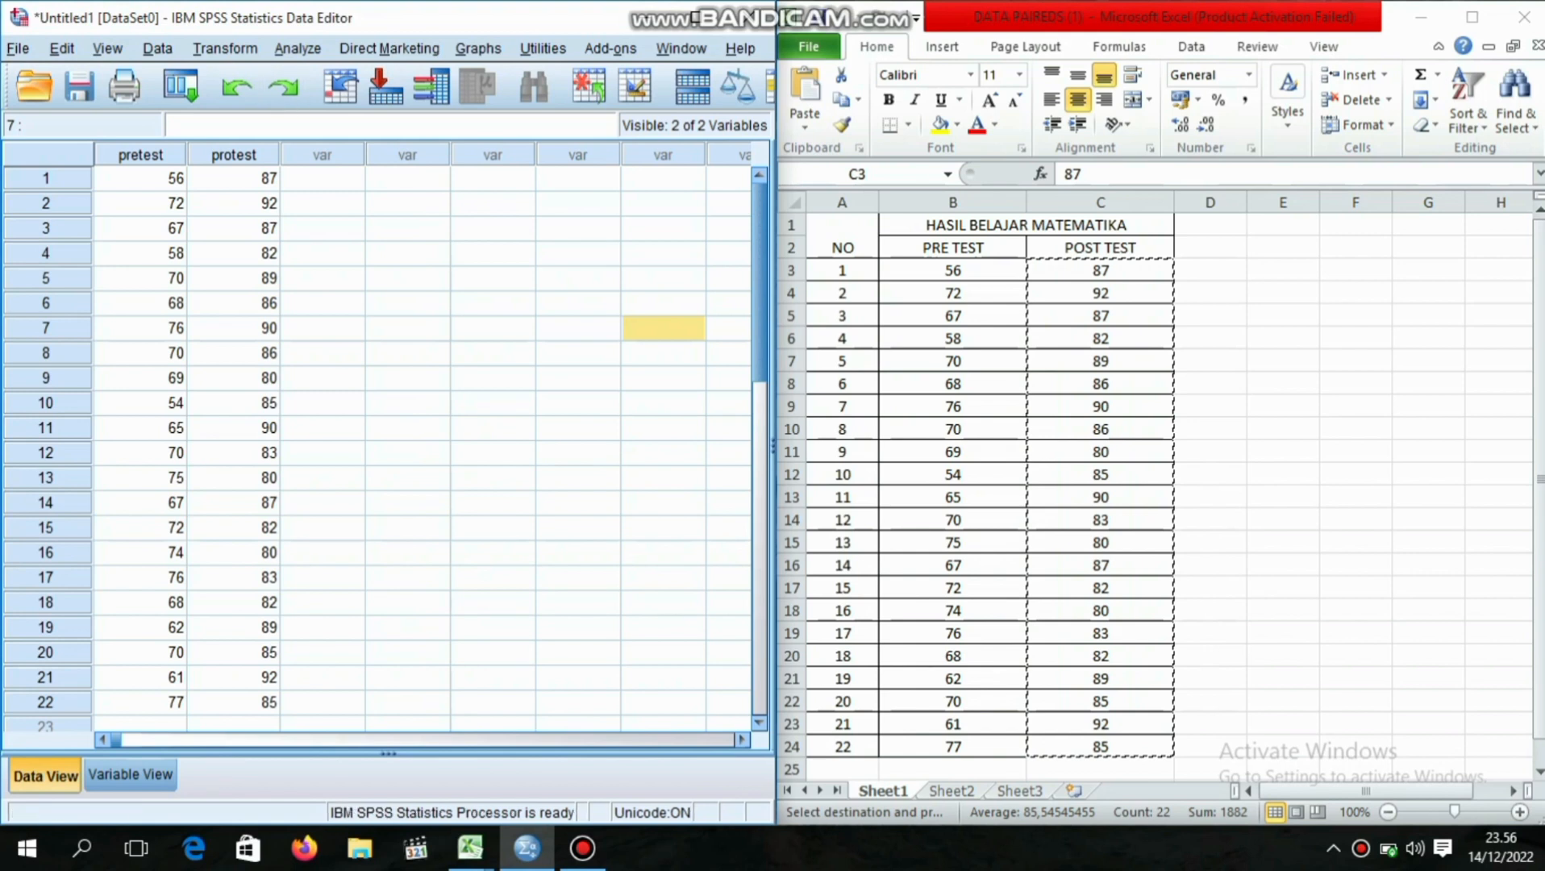
click(298, 48)
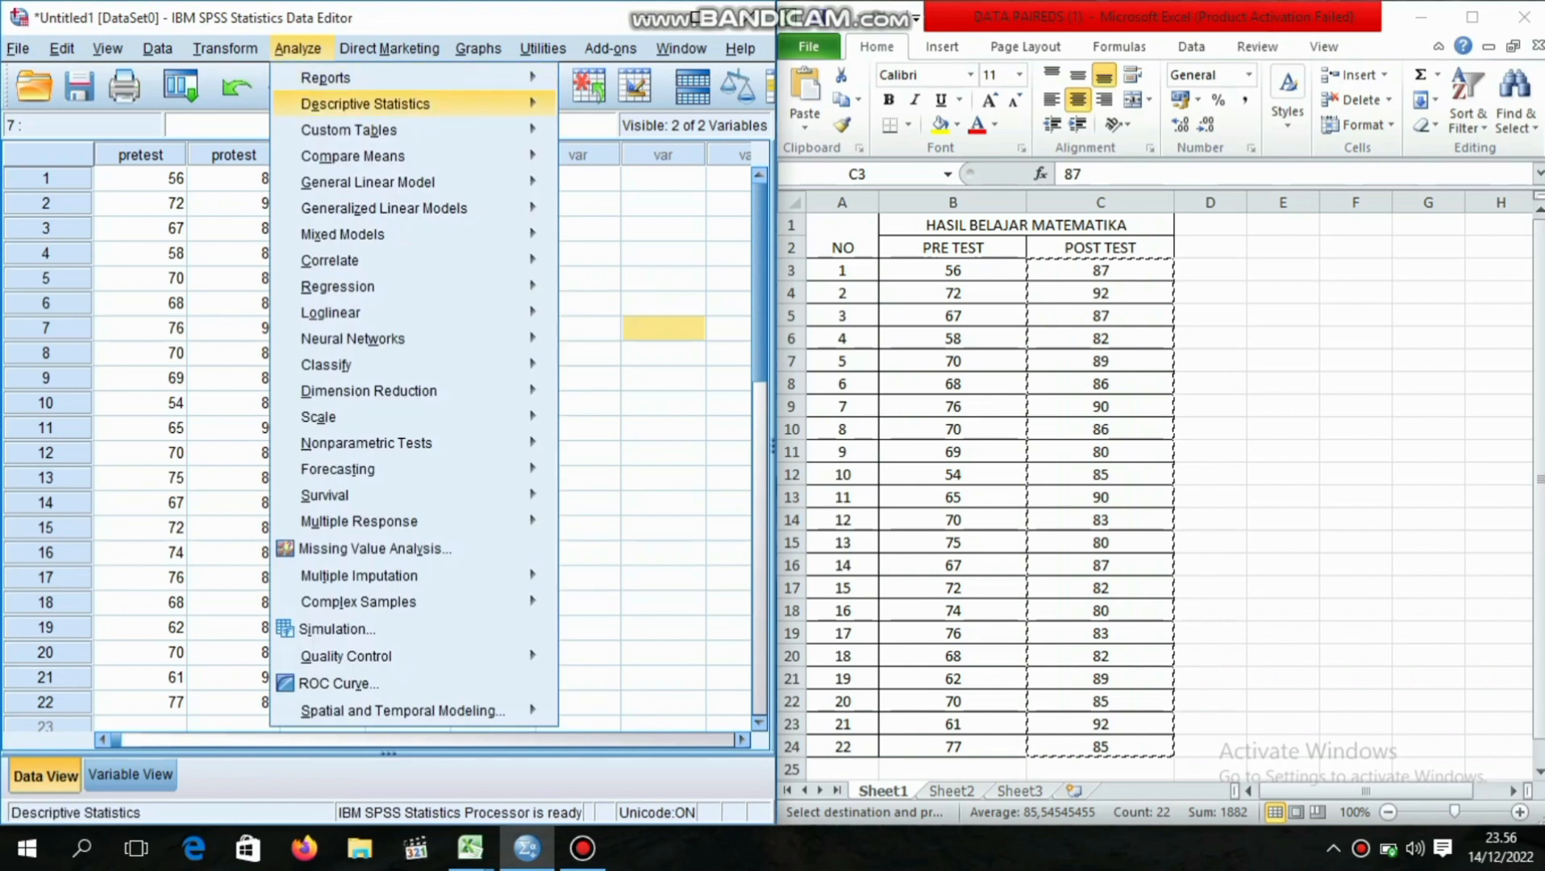
mouse_move(352, 155)
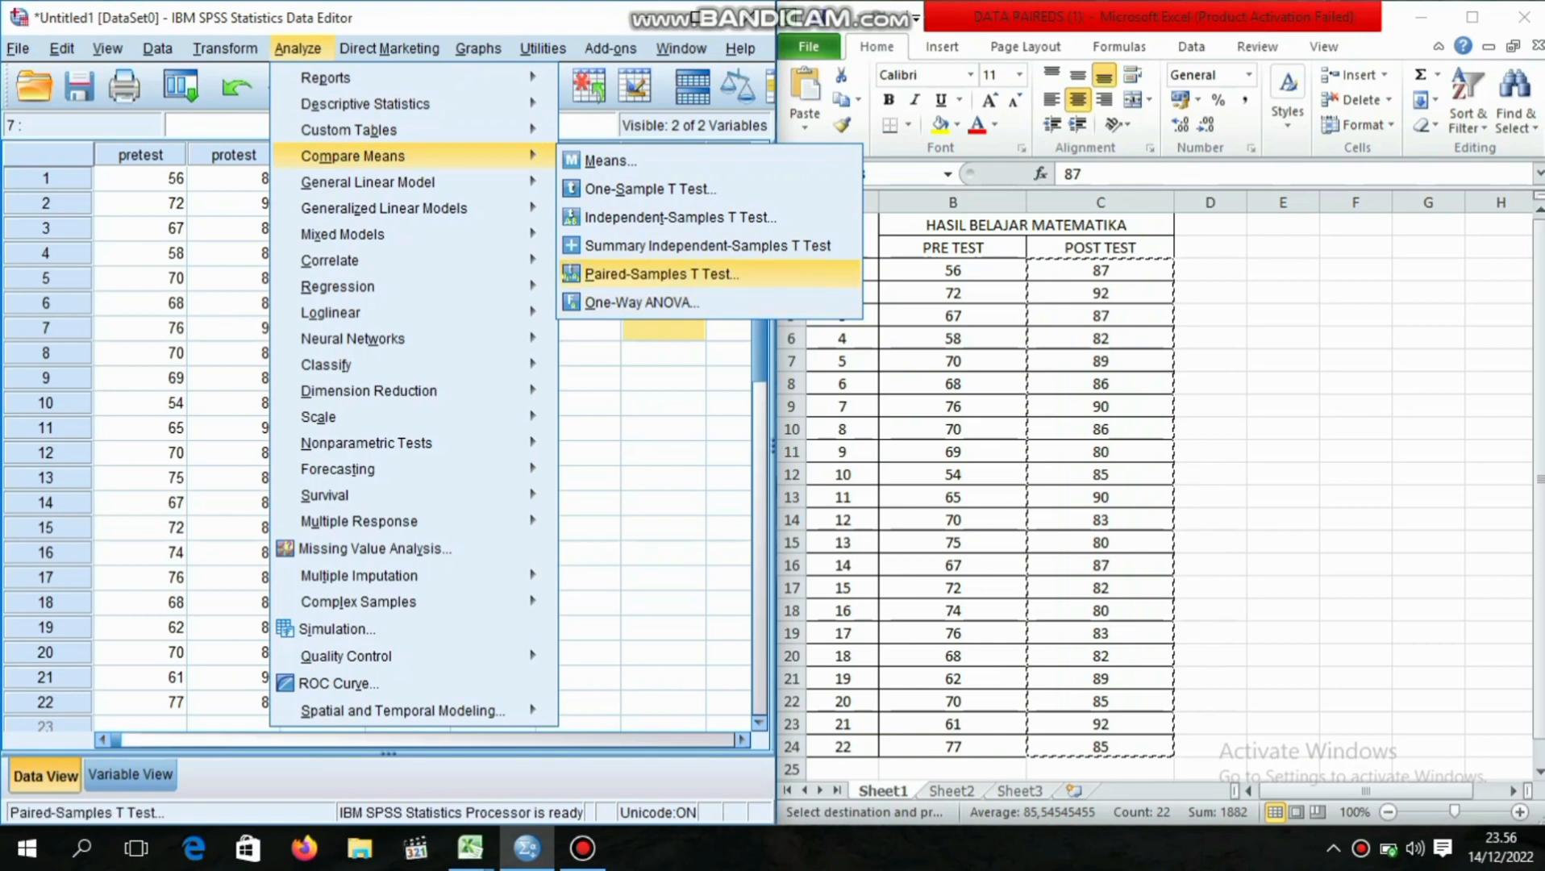
click(662, 273)
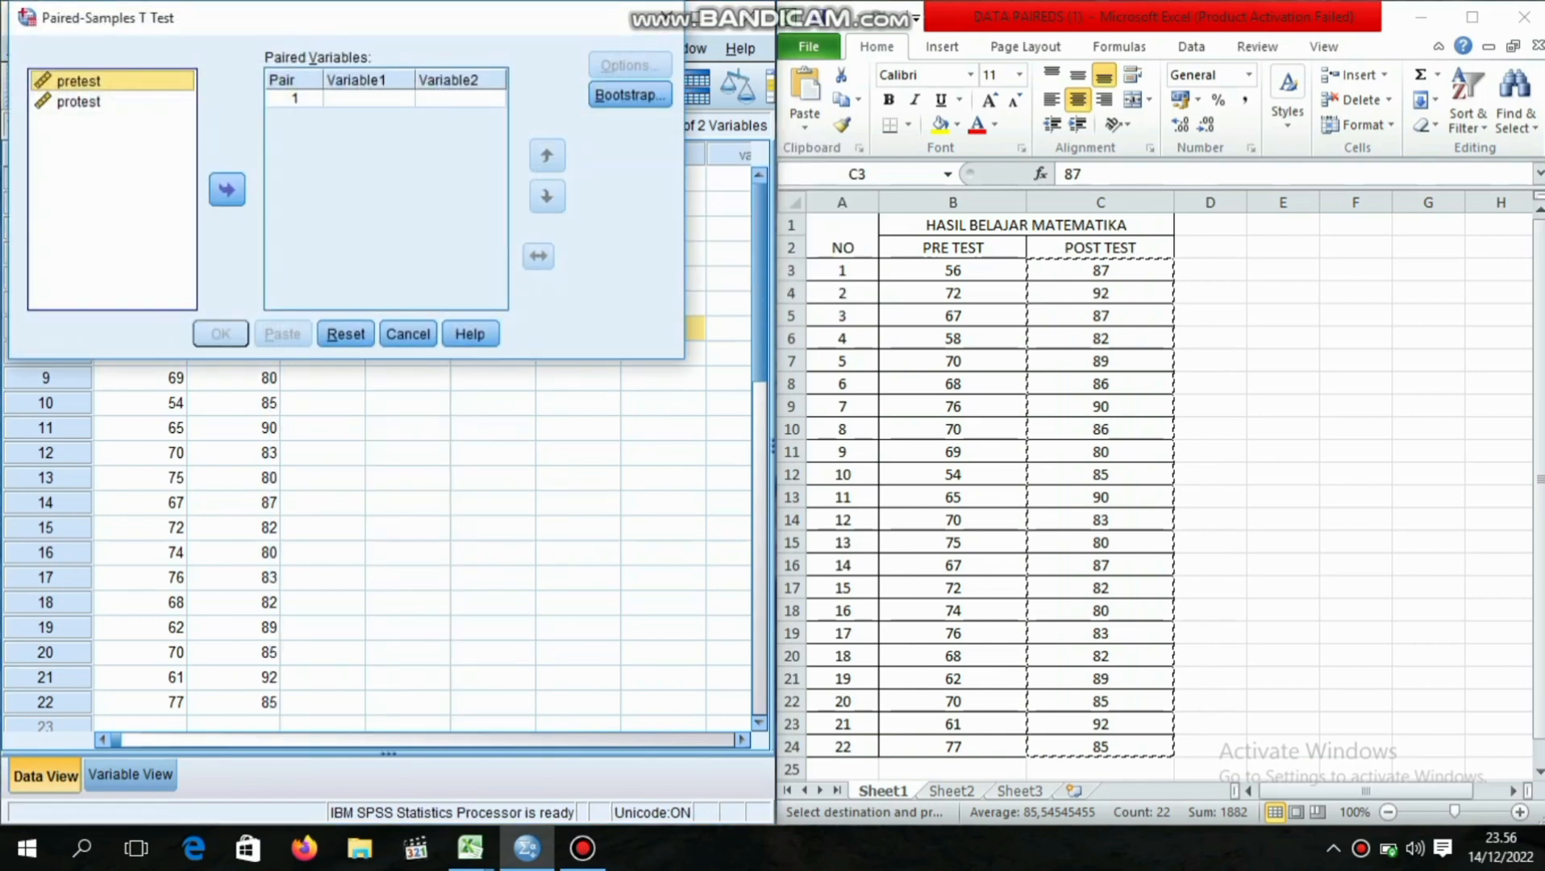
key(ctrl+a)
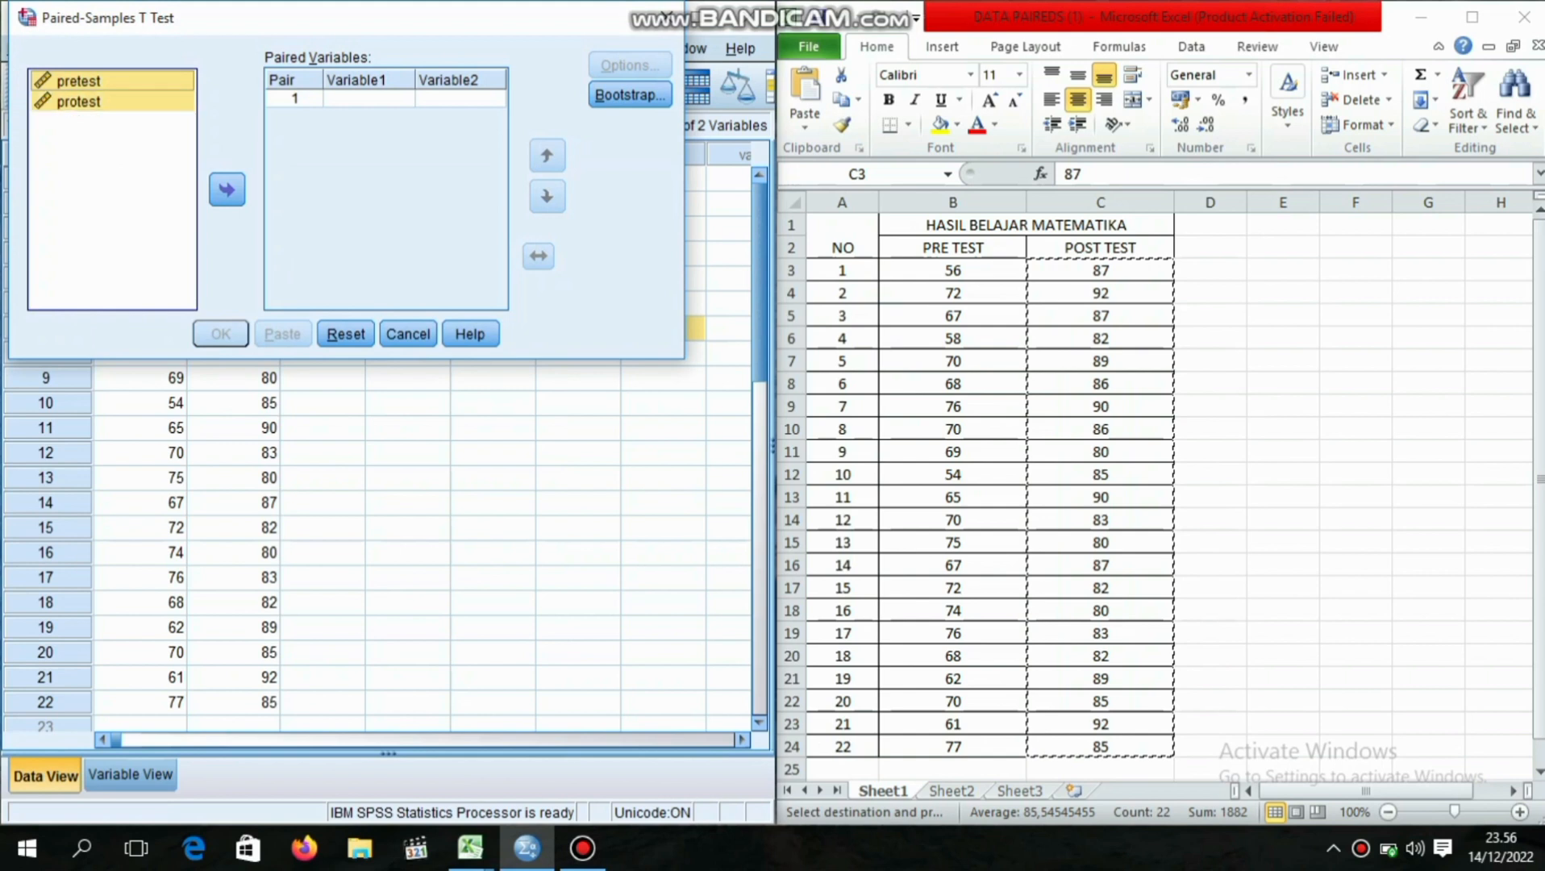
click(227, 189)
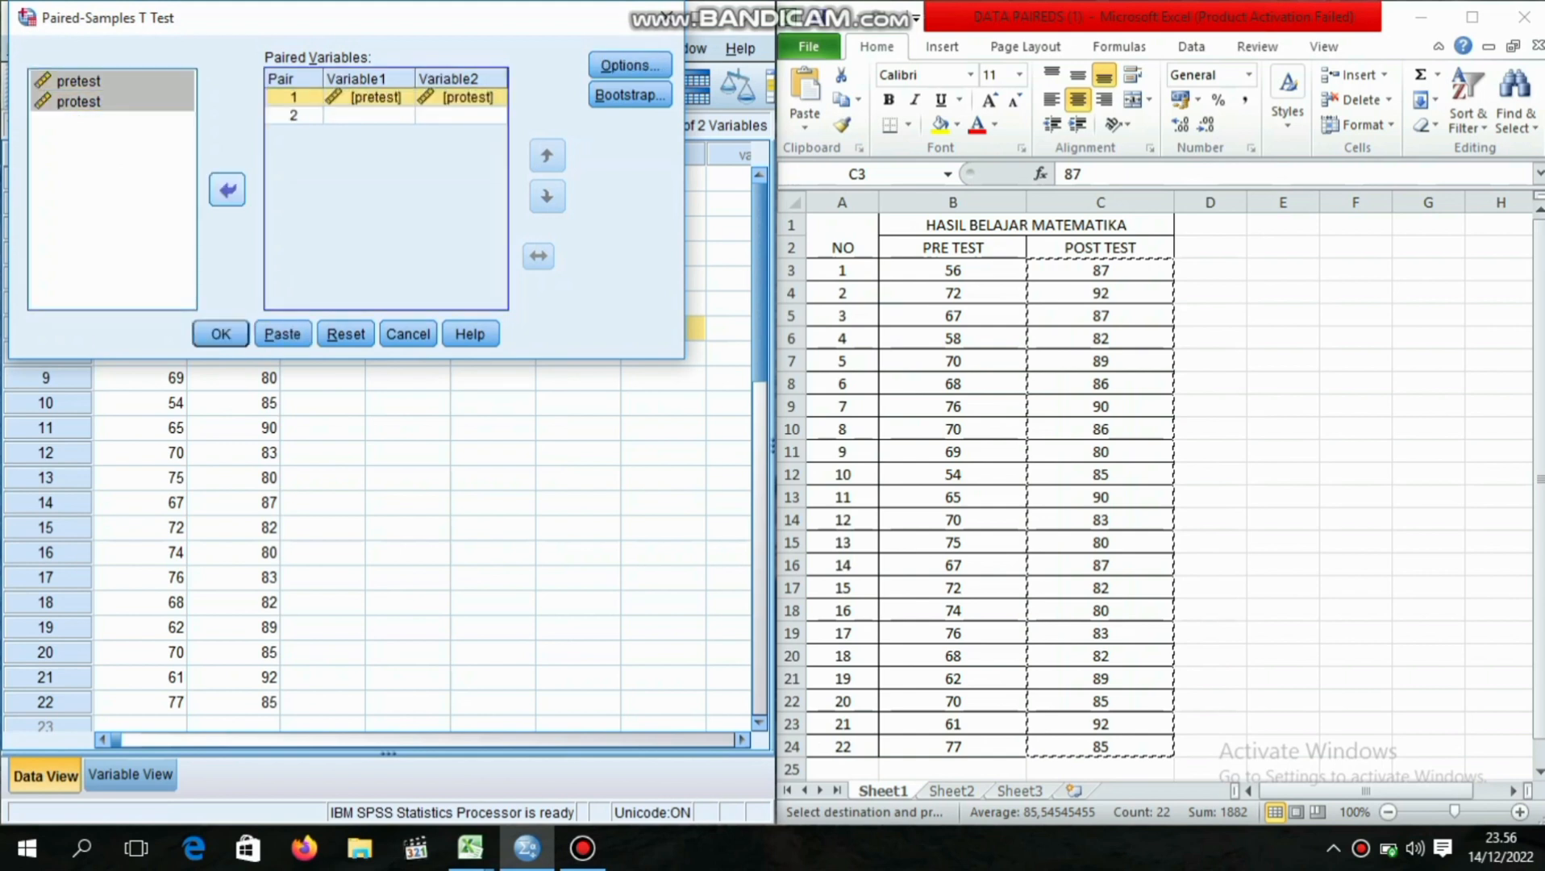
click(220, 334)
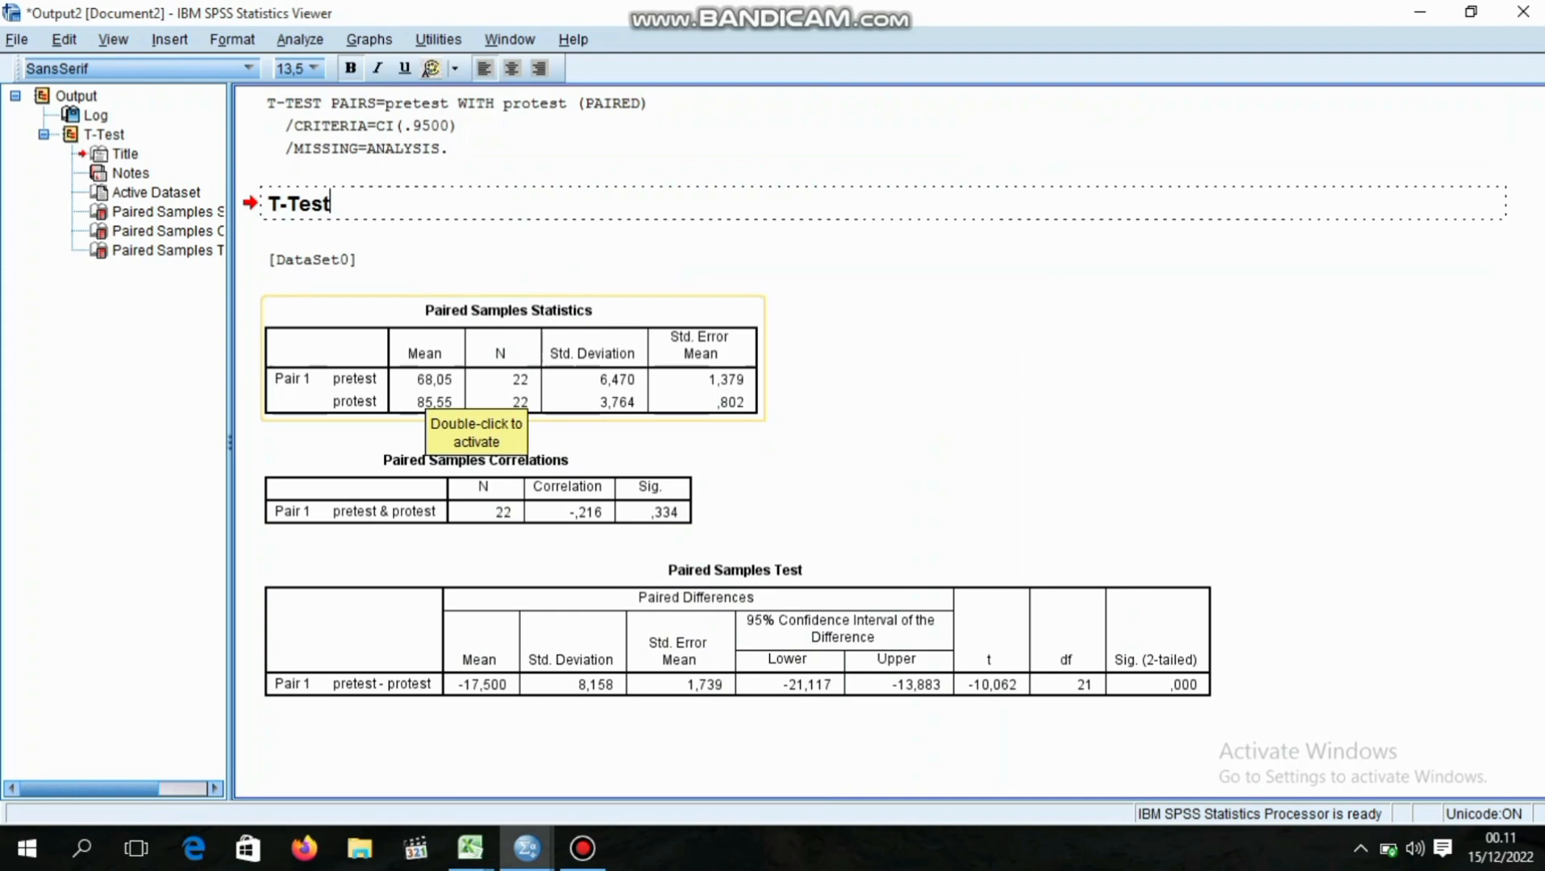
key(Escape)
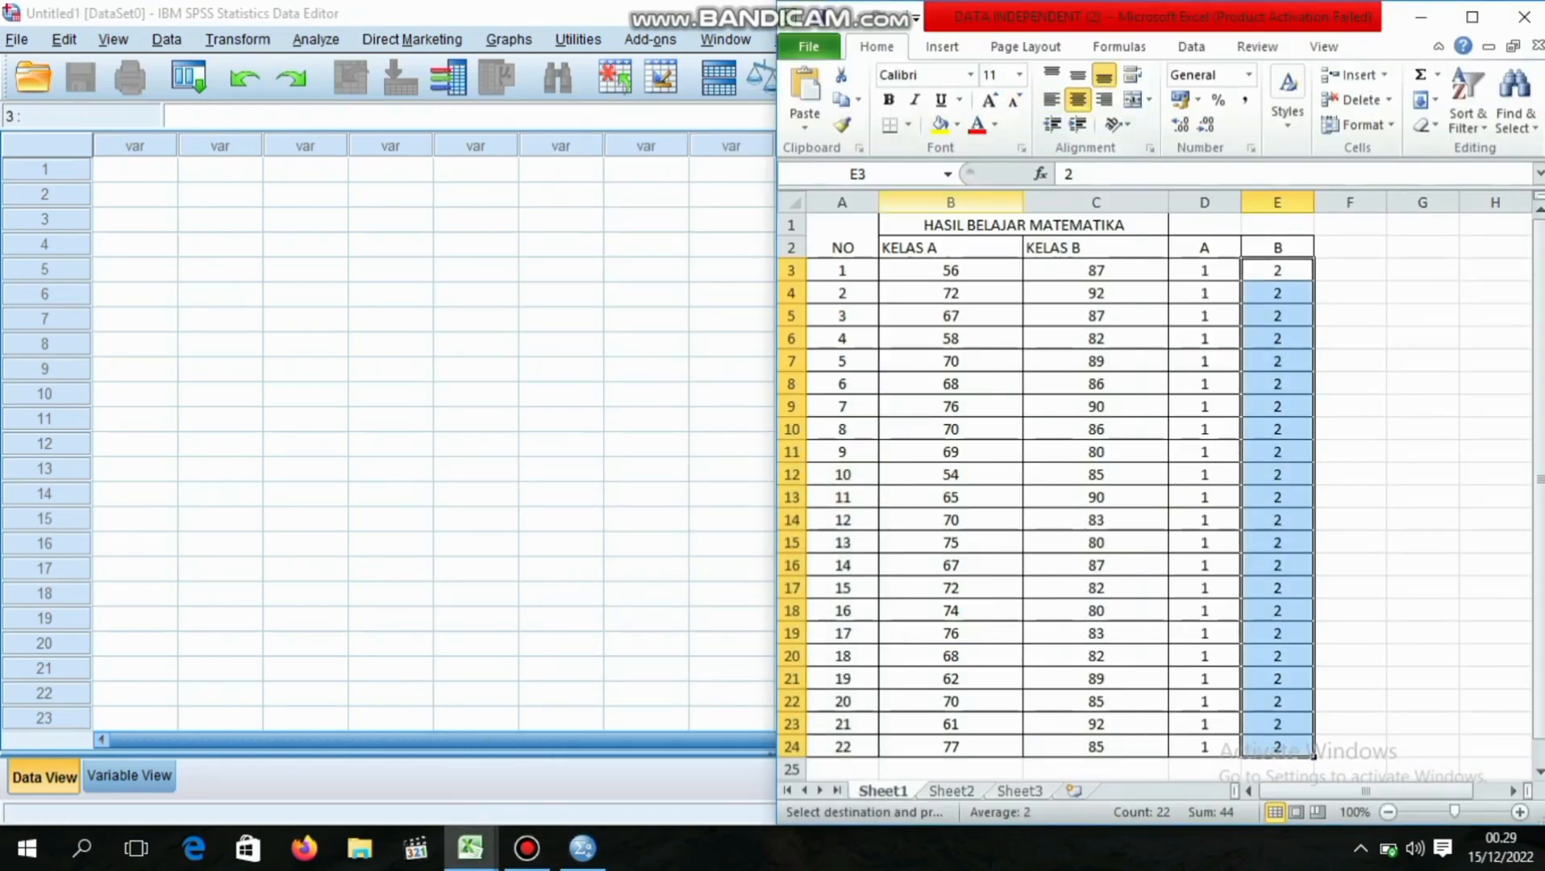
Step: Define the first variable of the new empty dataset with the name hasil
click(1350, 384)
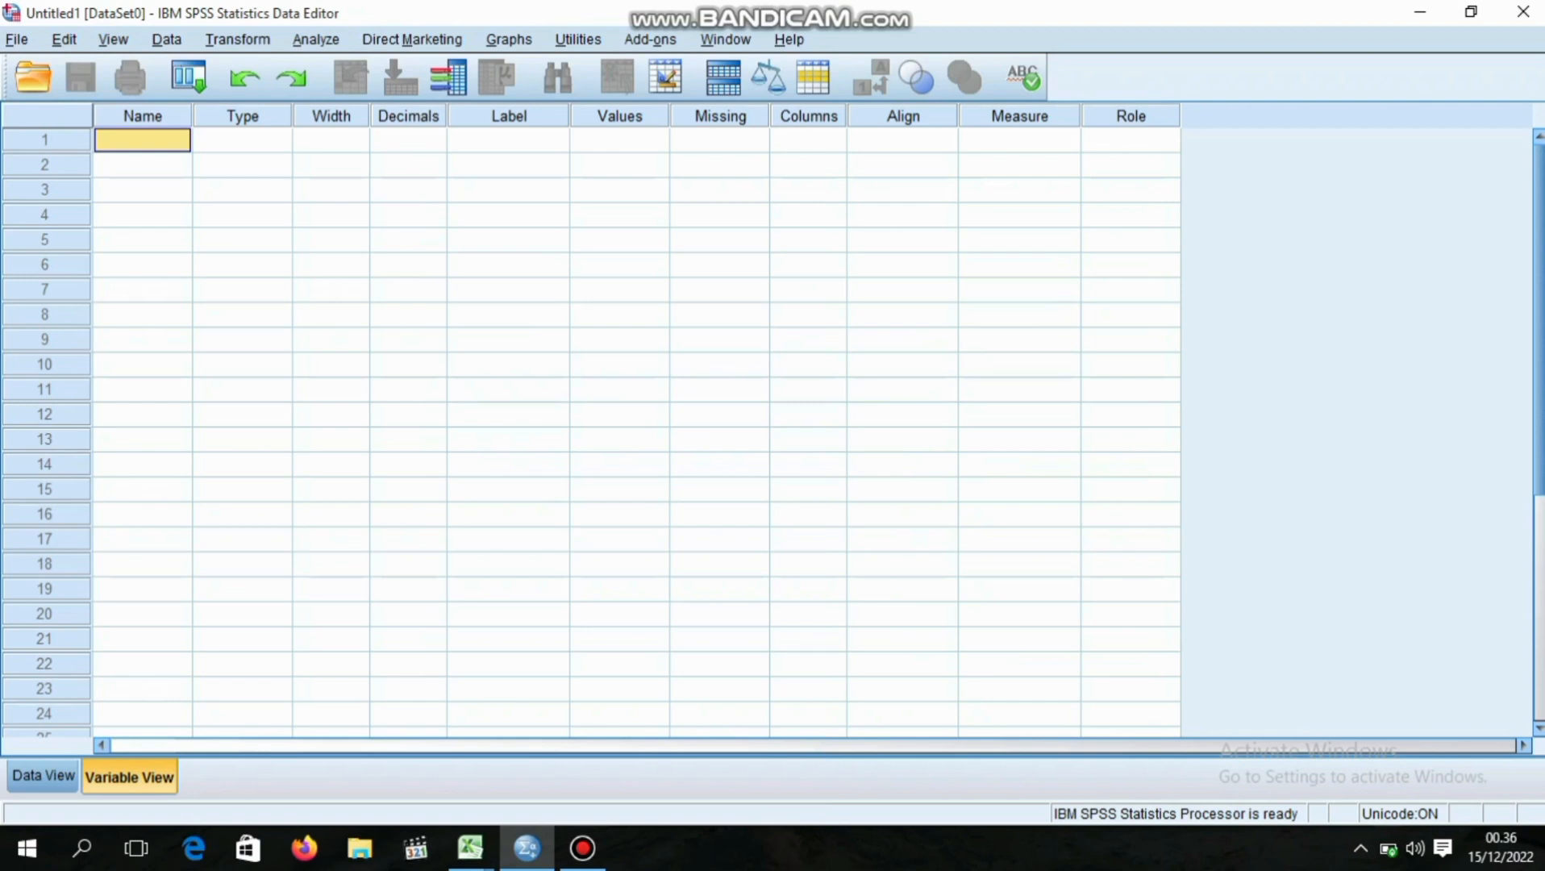
text(hasil)
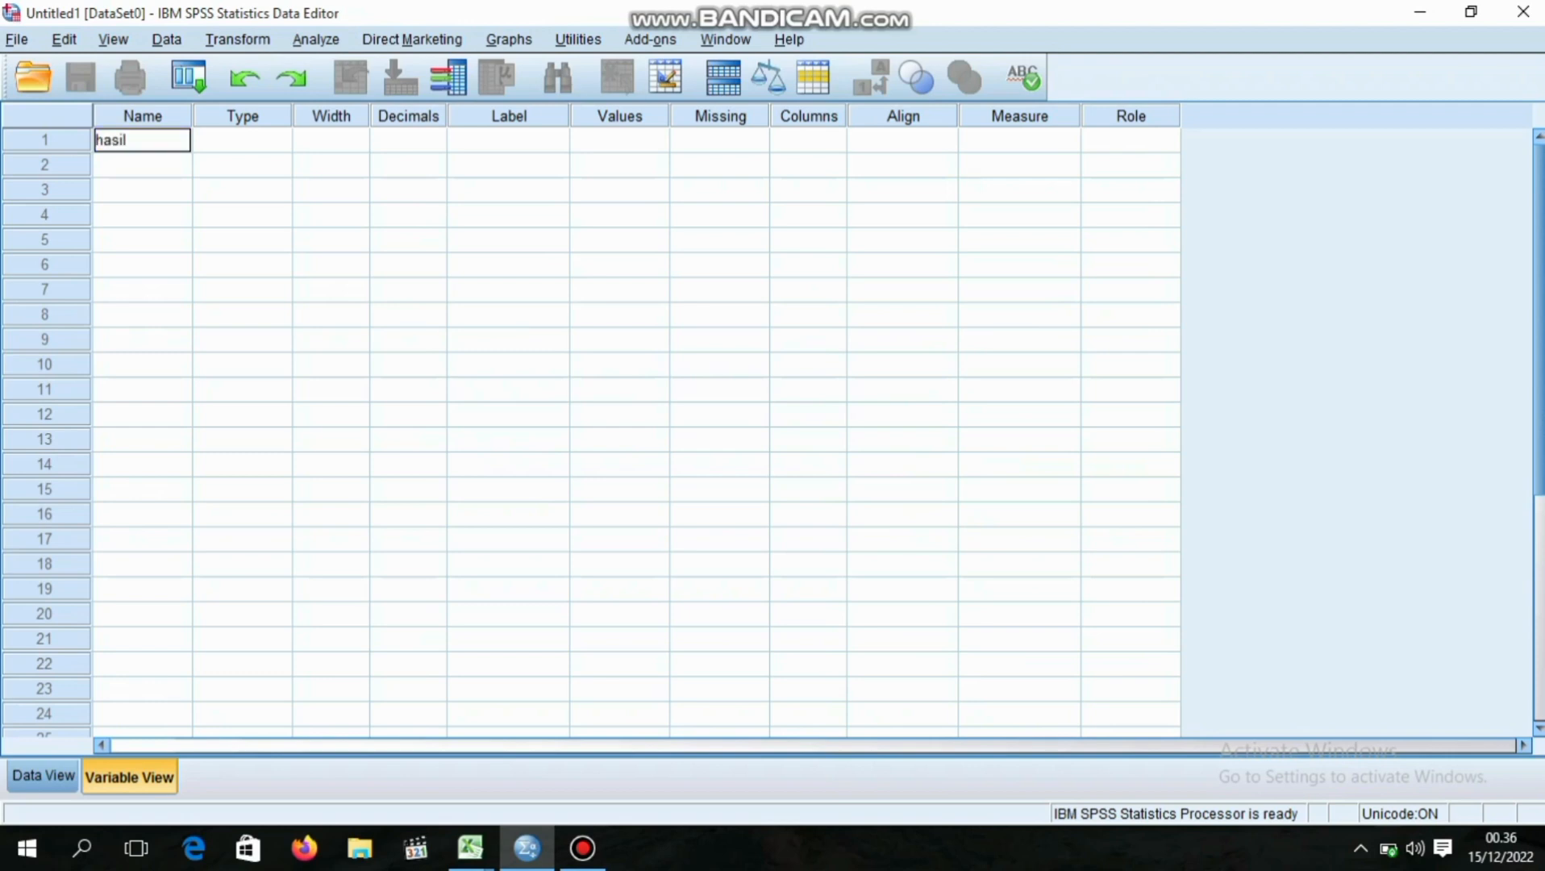
key(Return)
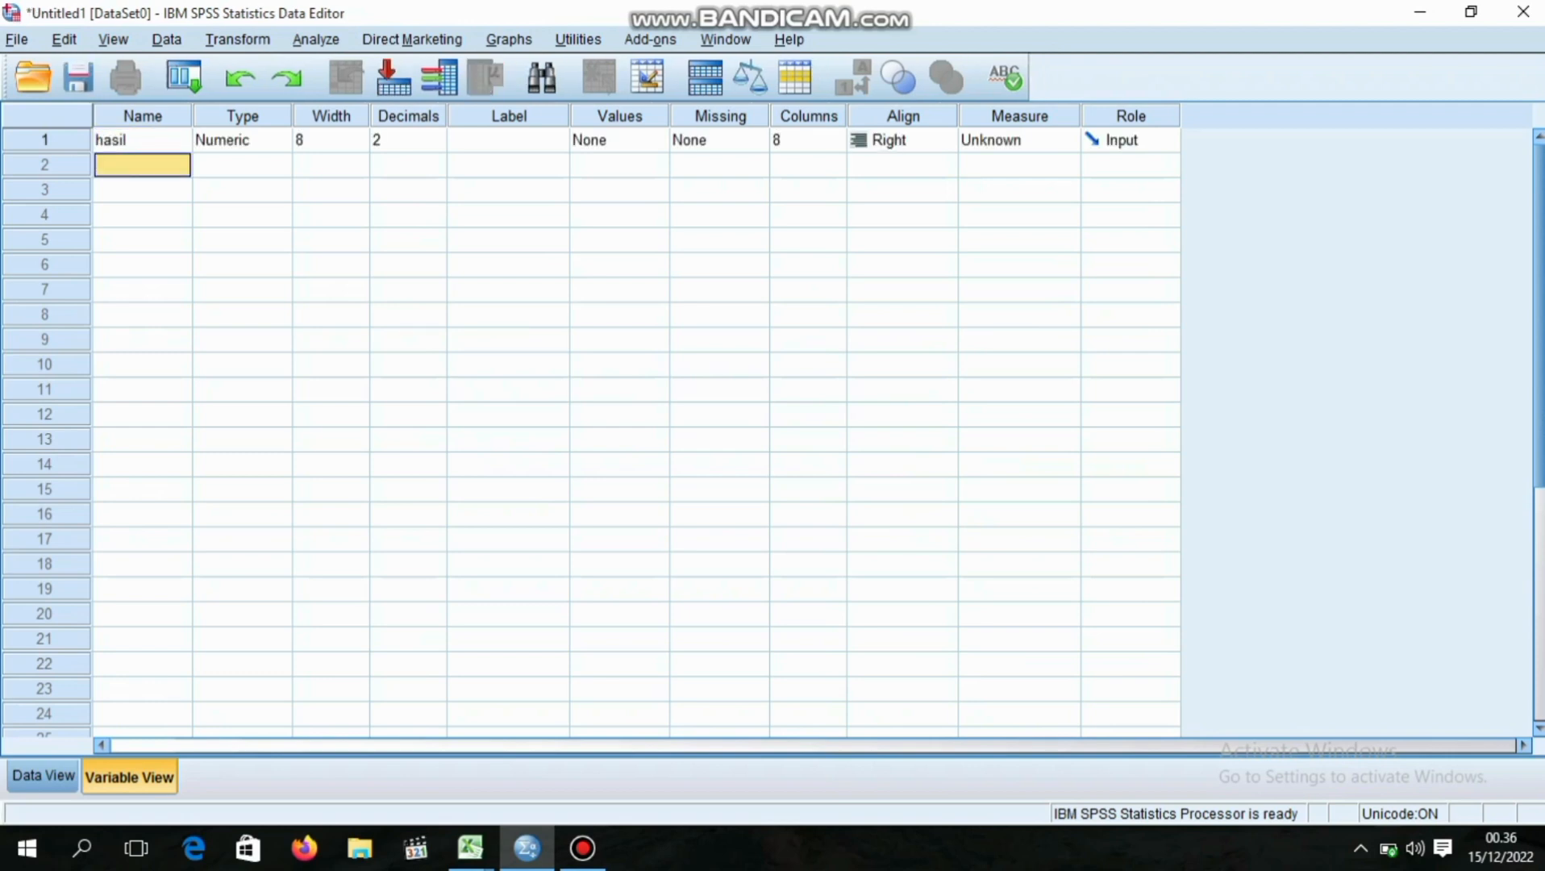
Step: Name the second variable kelas, and label the two variables "hasil belajar" and "kelas"
text(kelas)
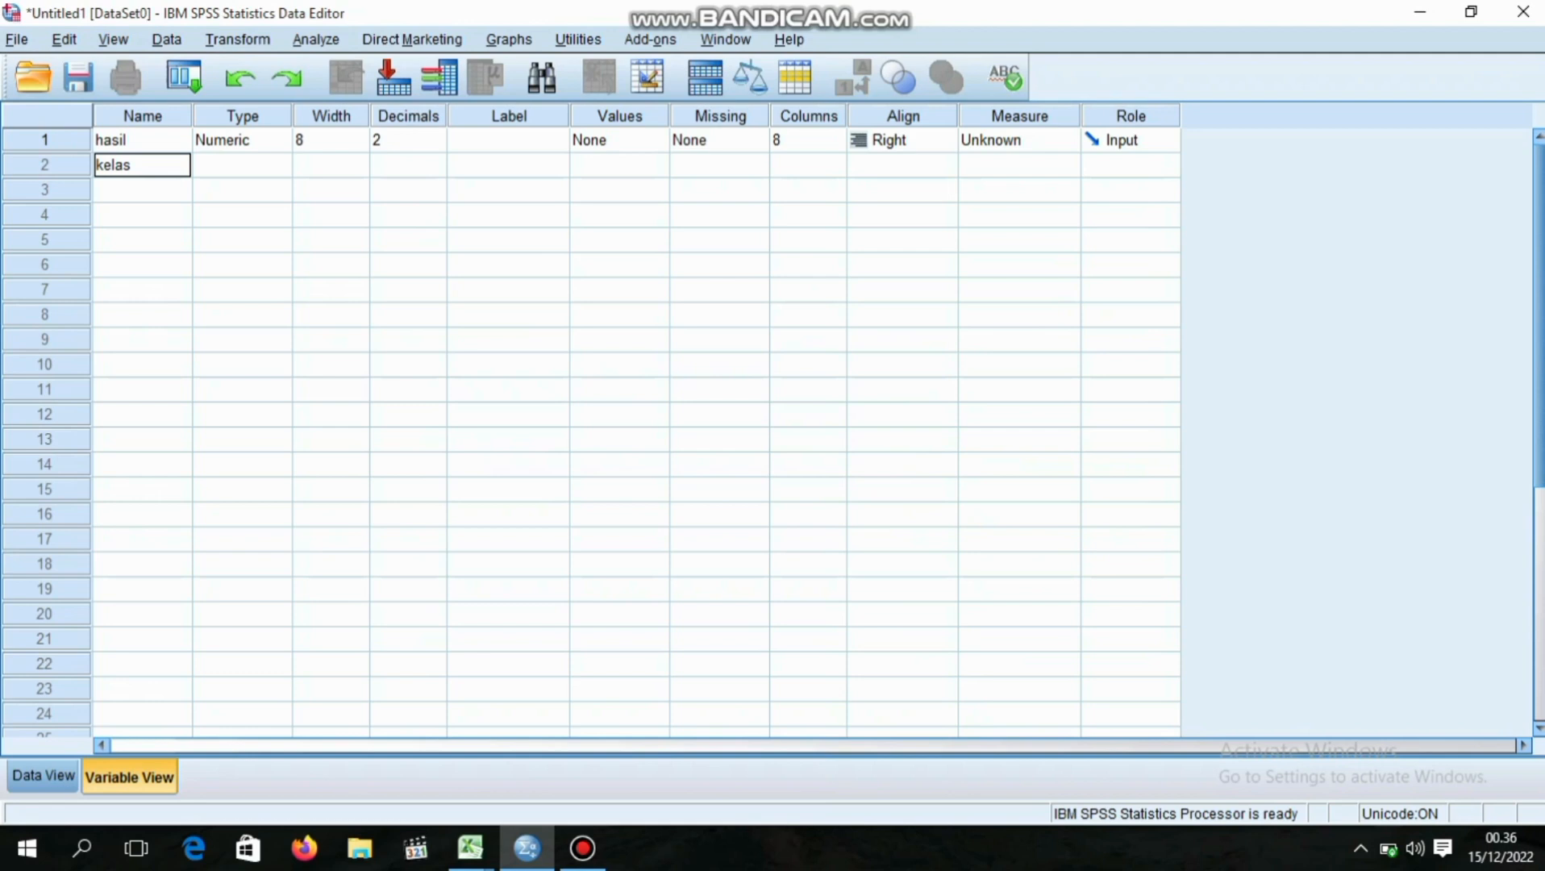
key(Tab)
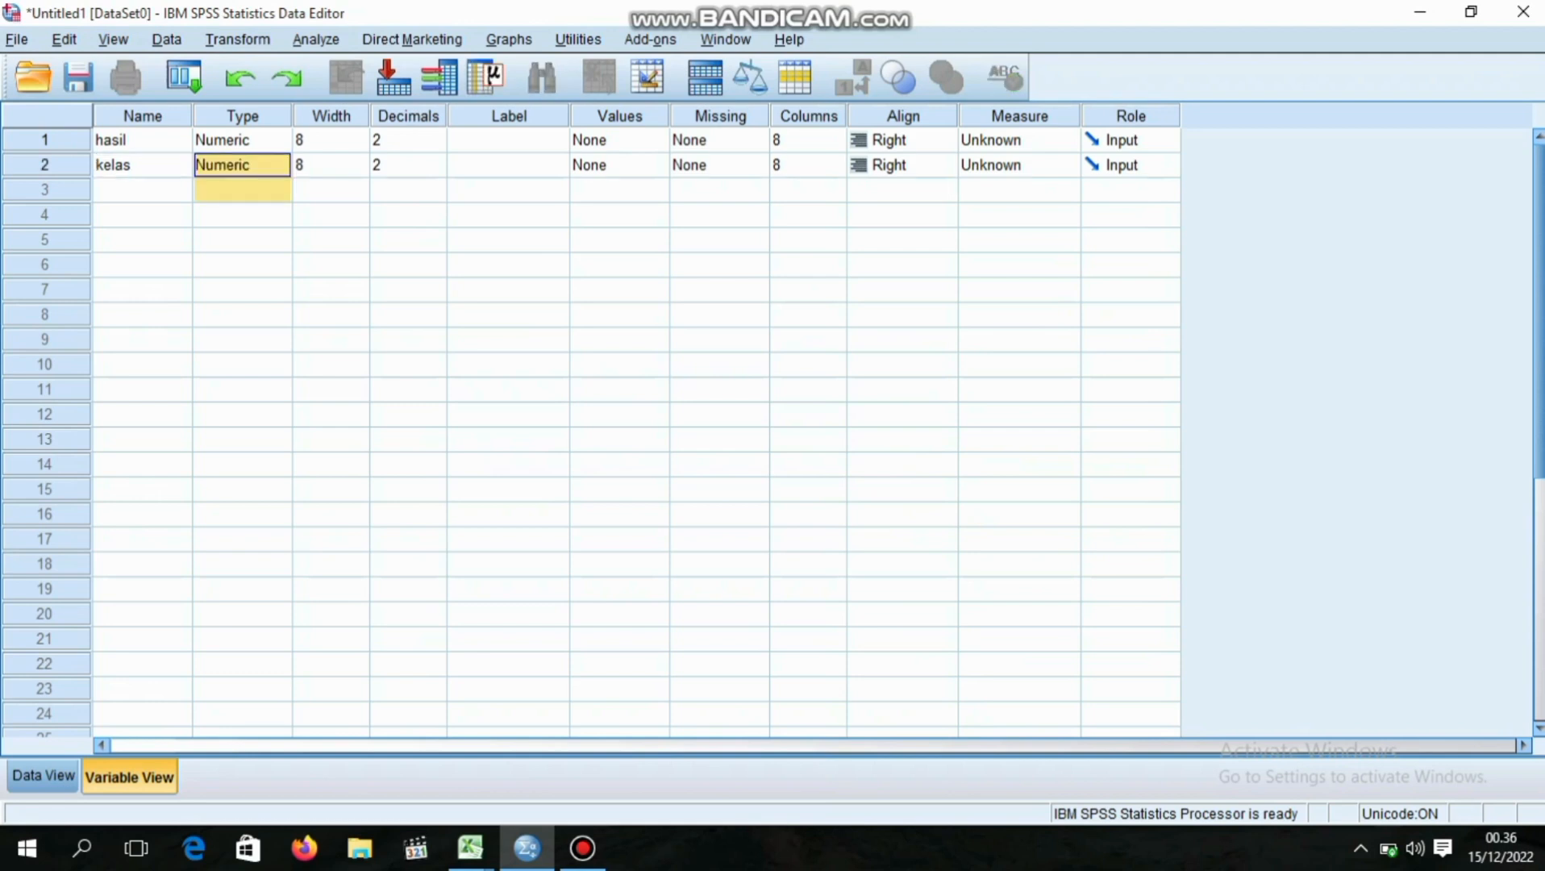
click(509, 141)
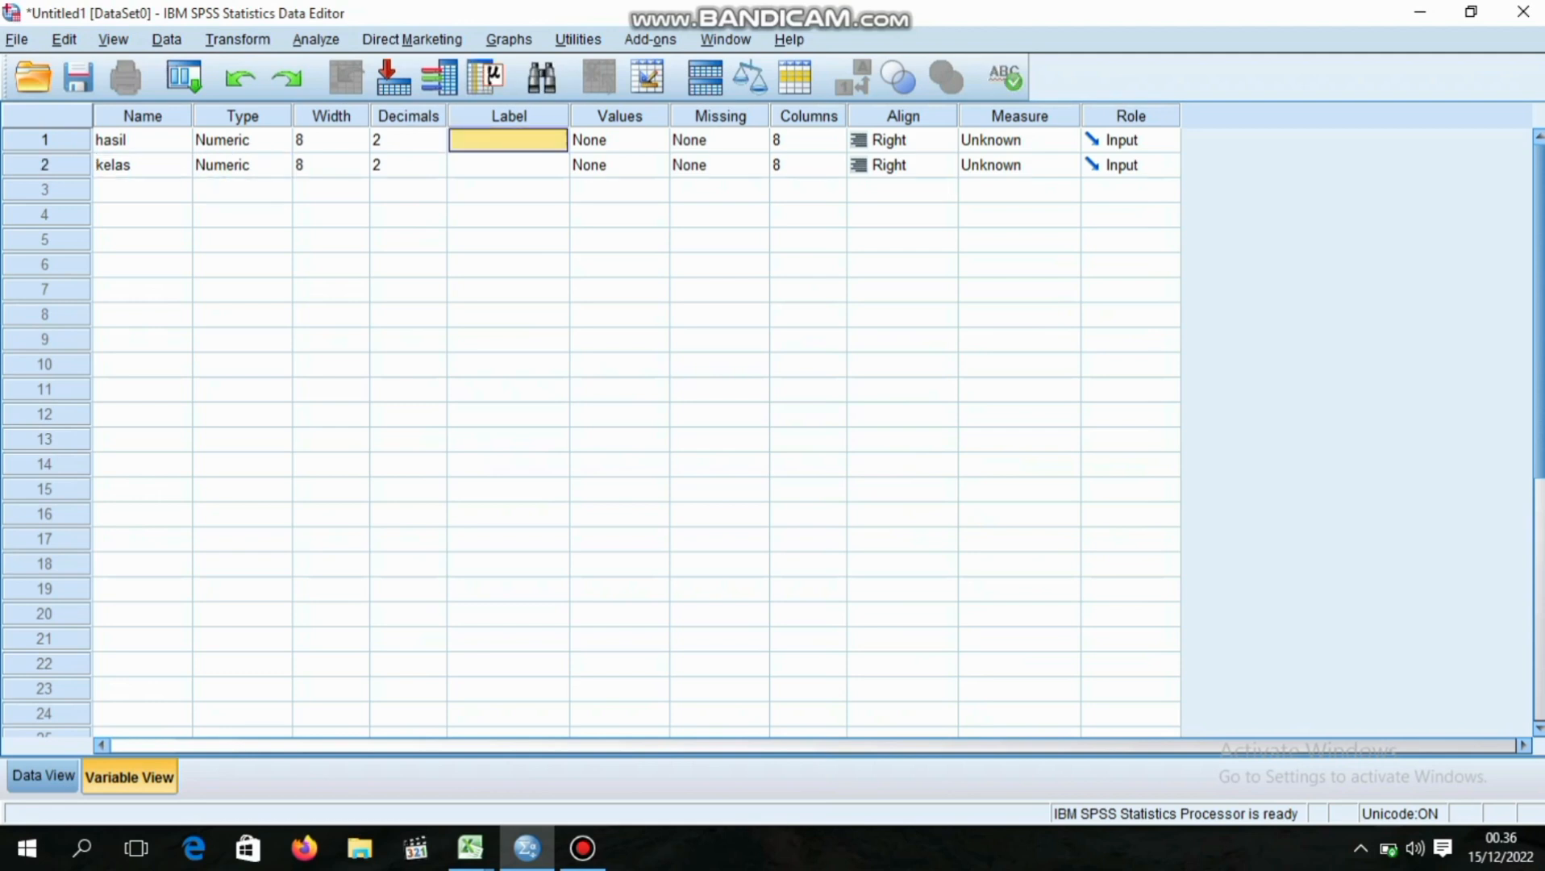
text(hasil belajar)
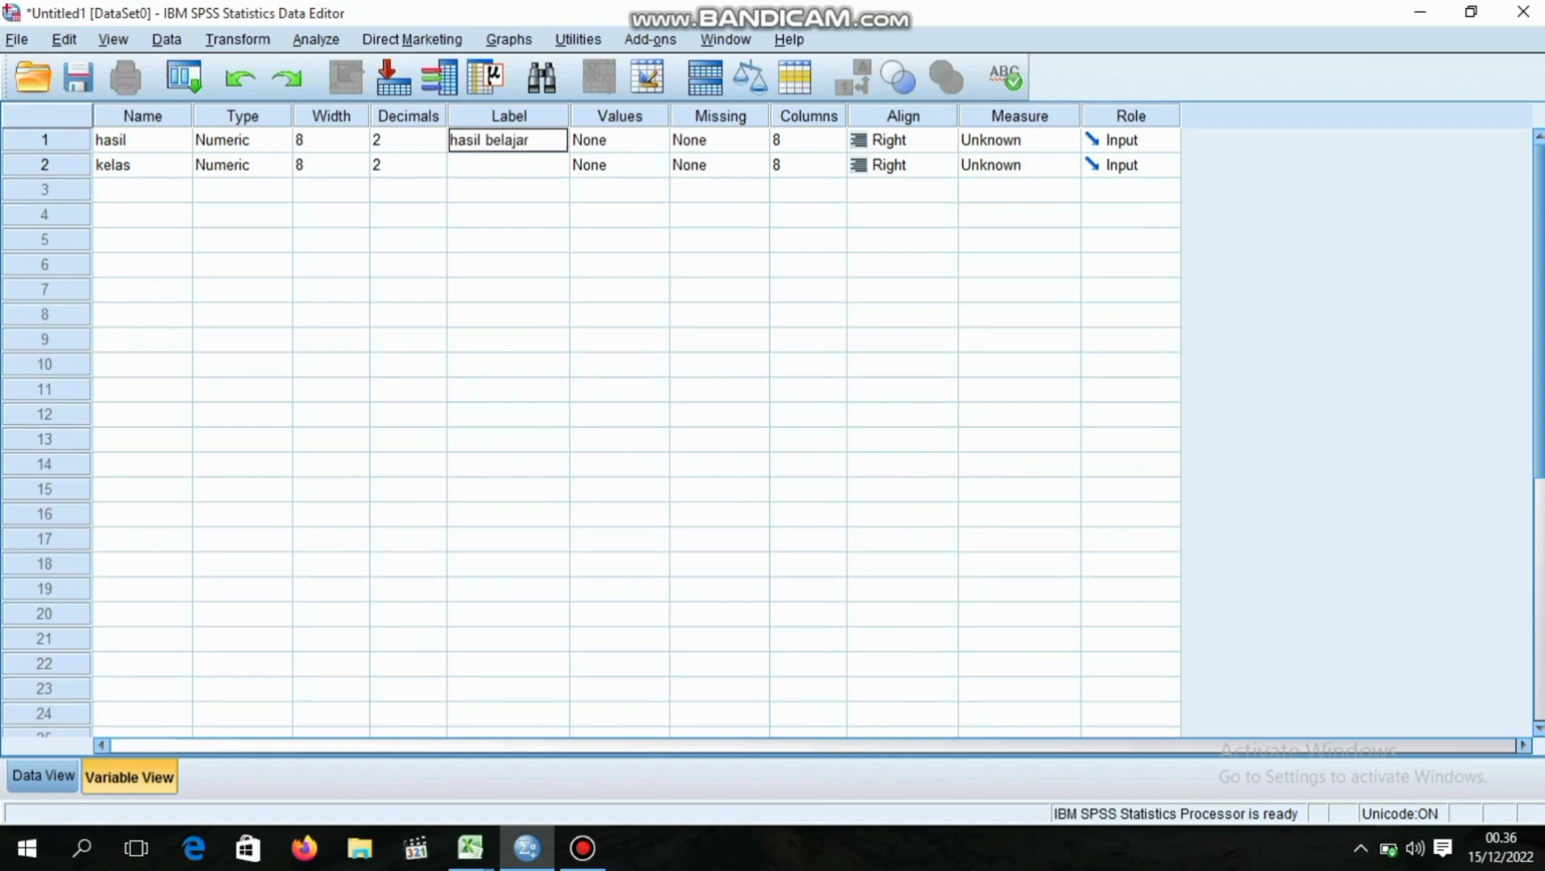
key(Return)
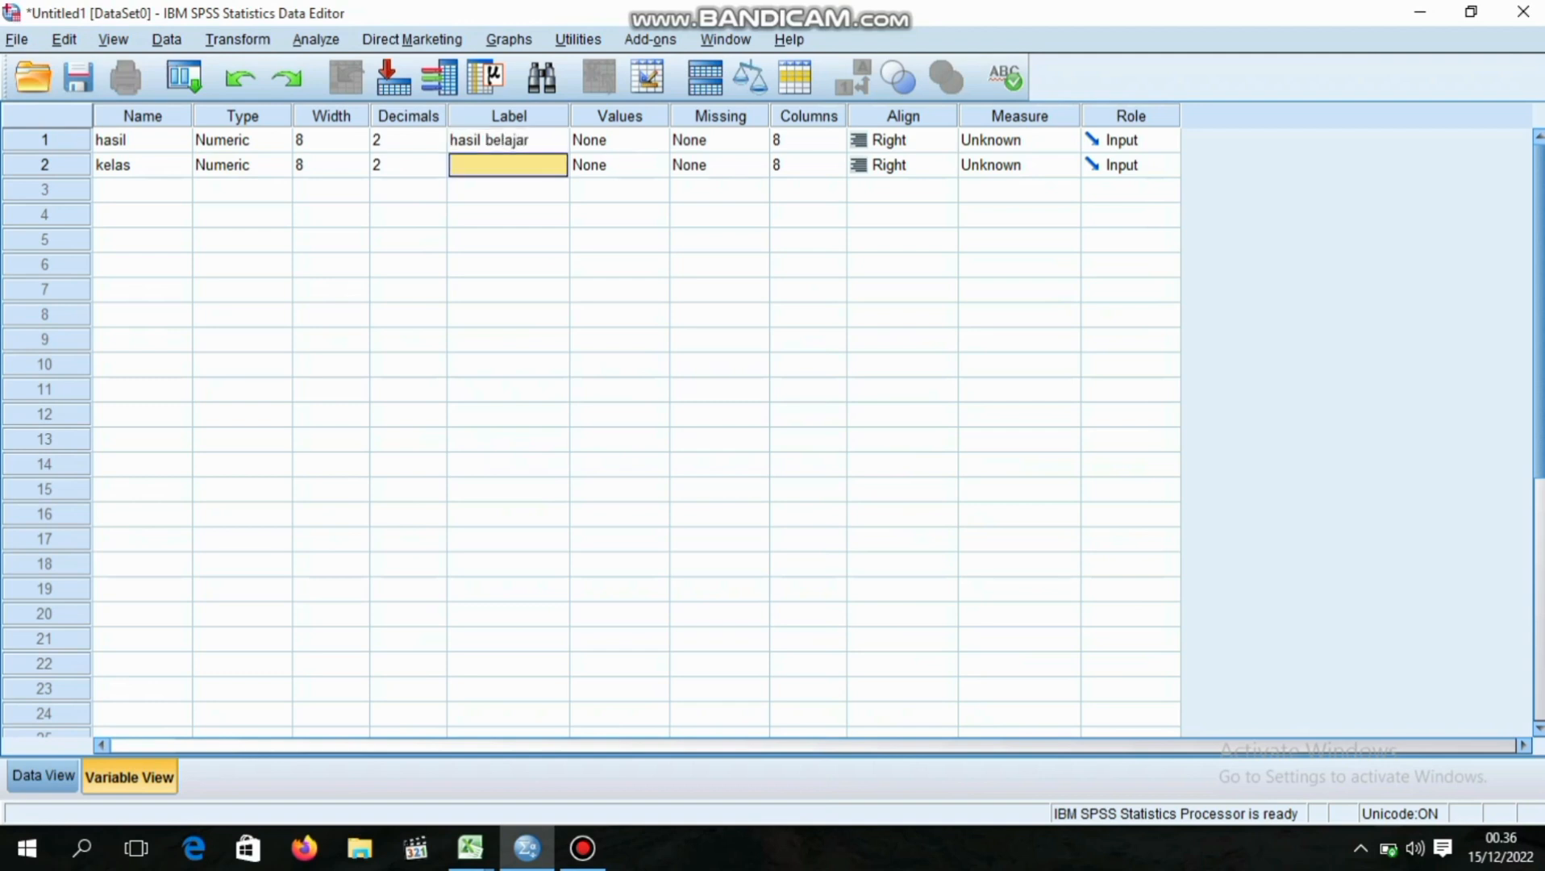
text(kelas)
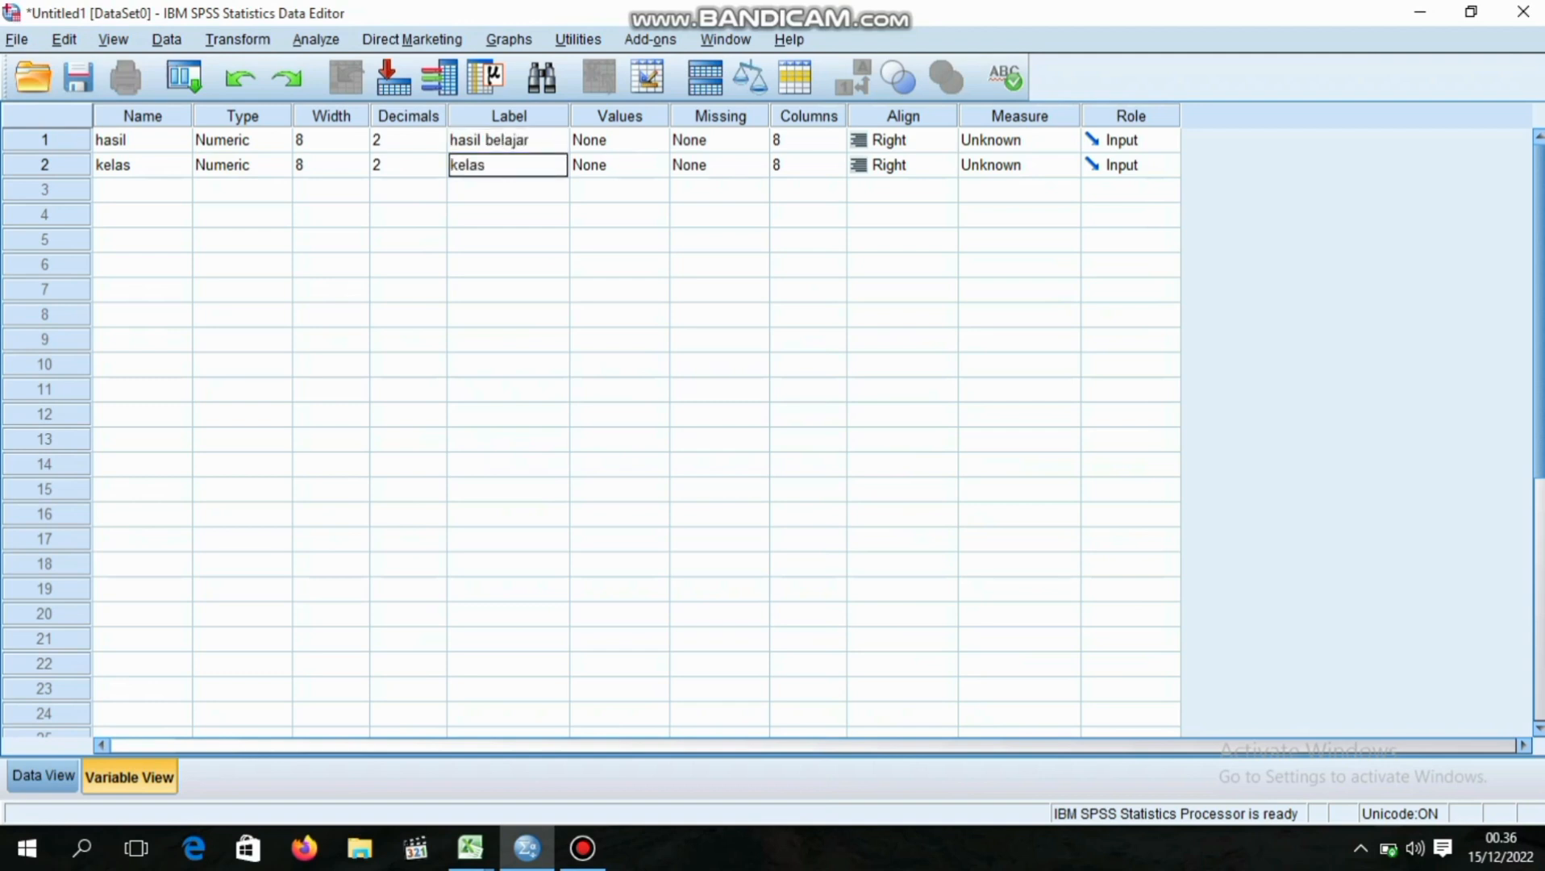
key(Tab)
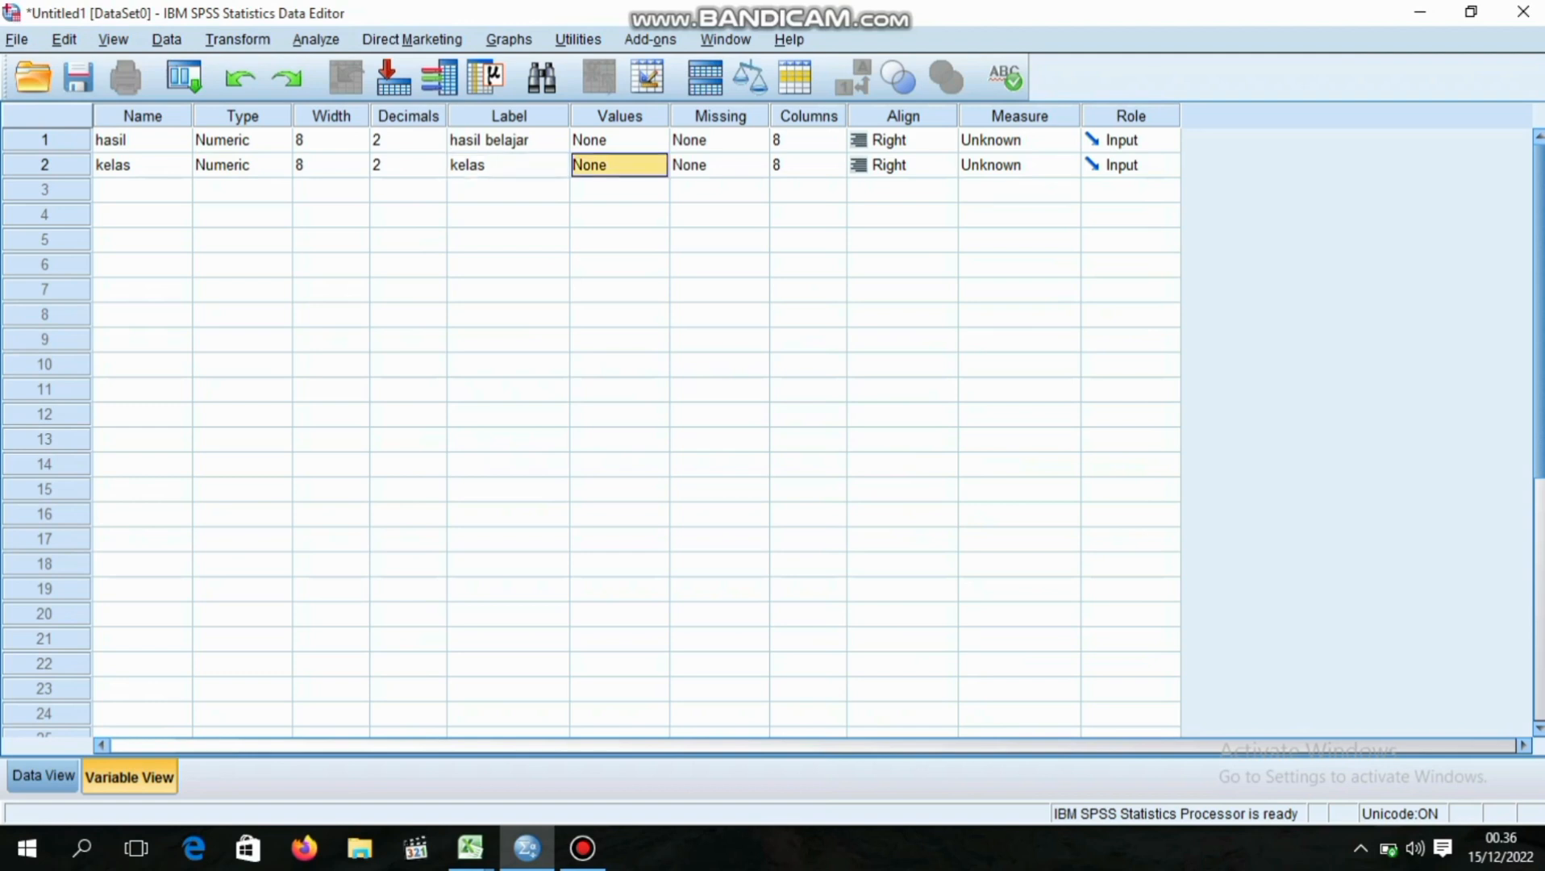
Step: Define value labels for the kelas variable: 1 as "kelas a" and 2 as "kelas b"
click(657, 164)
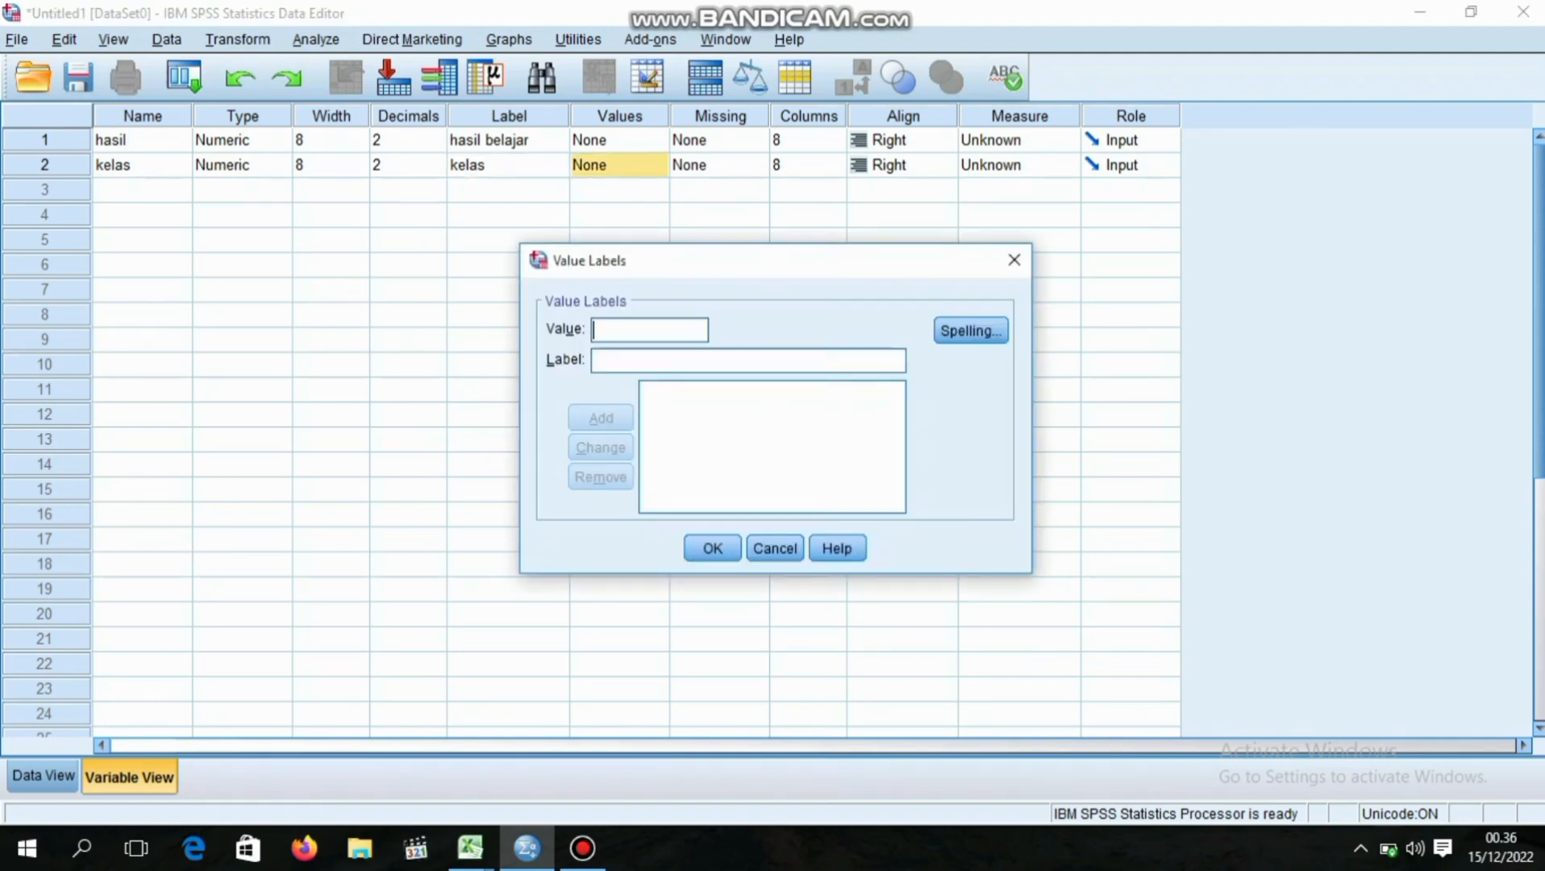
text(1)
key(Tab)
text(kelas)
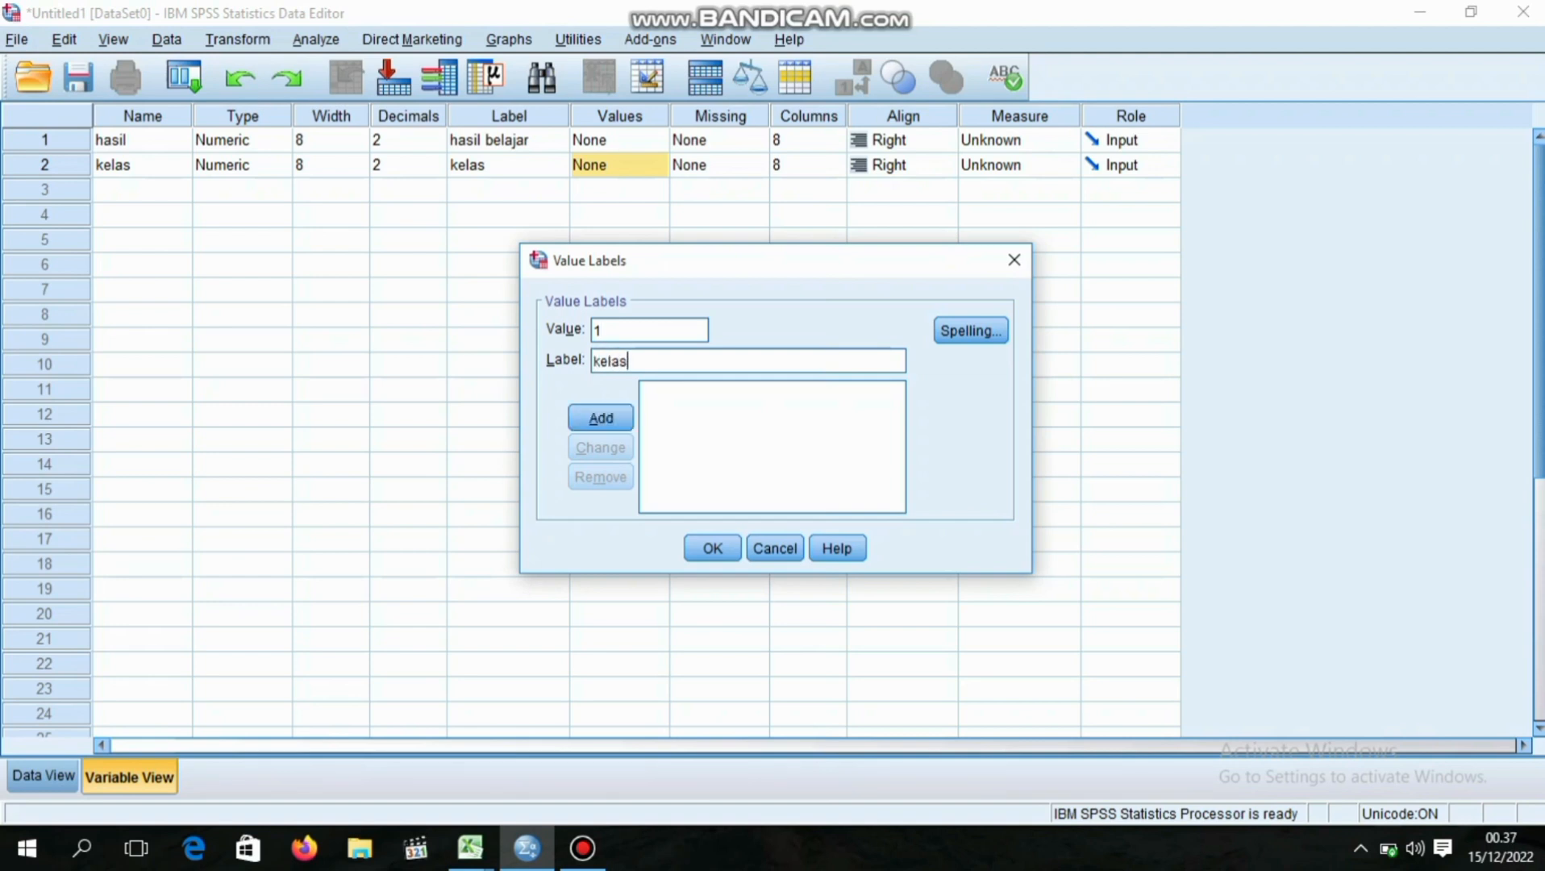
text( a)
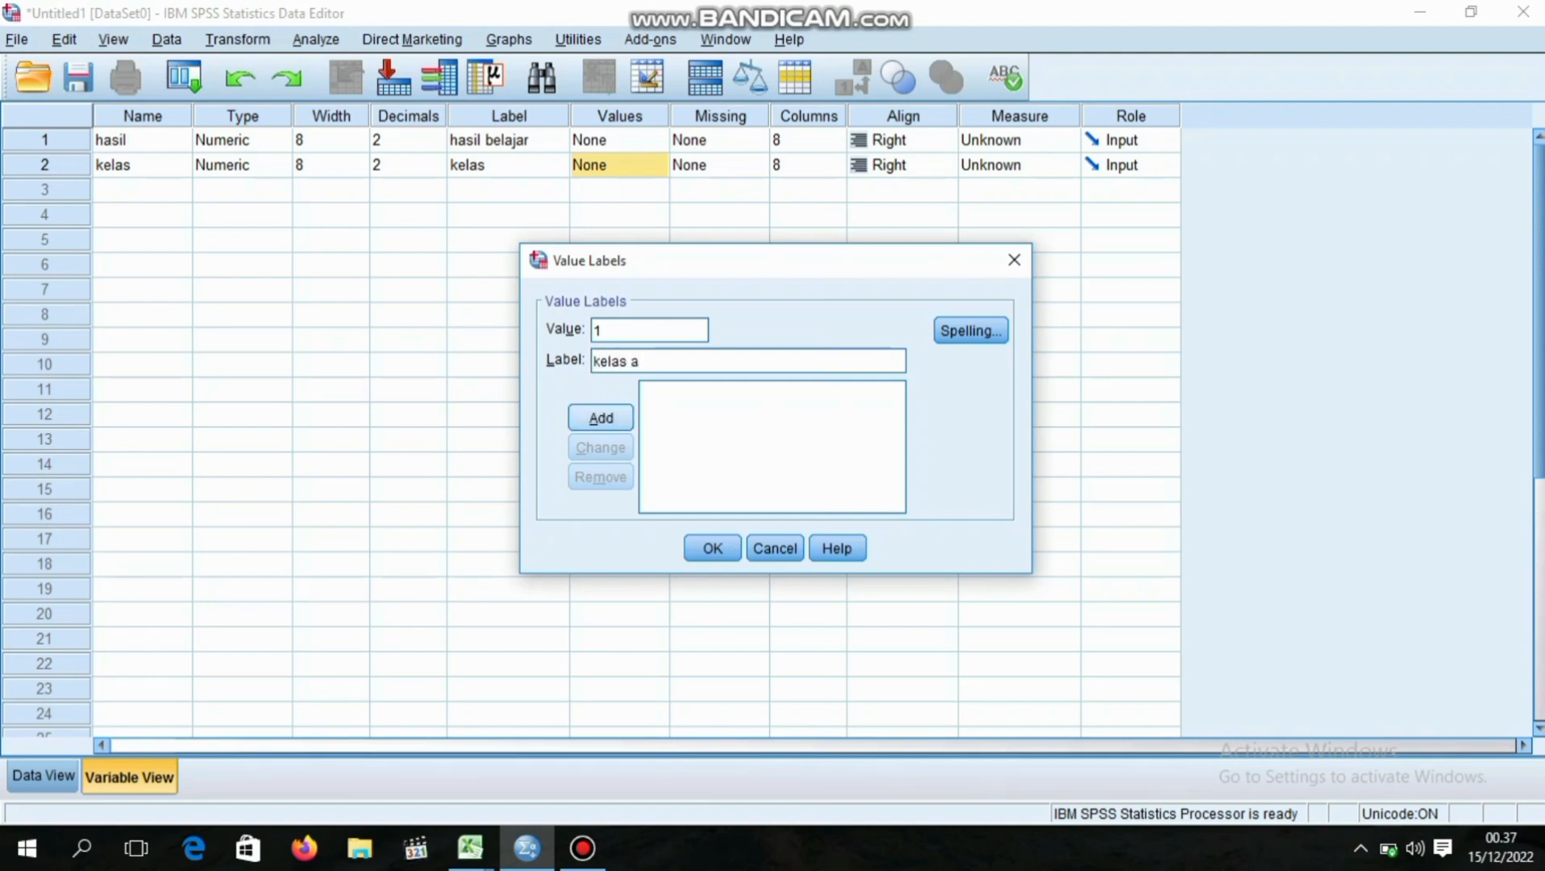
key(Return)
text(2)
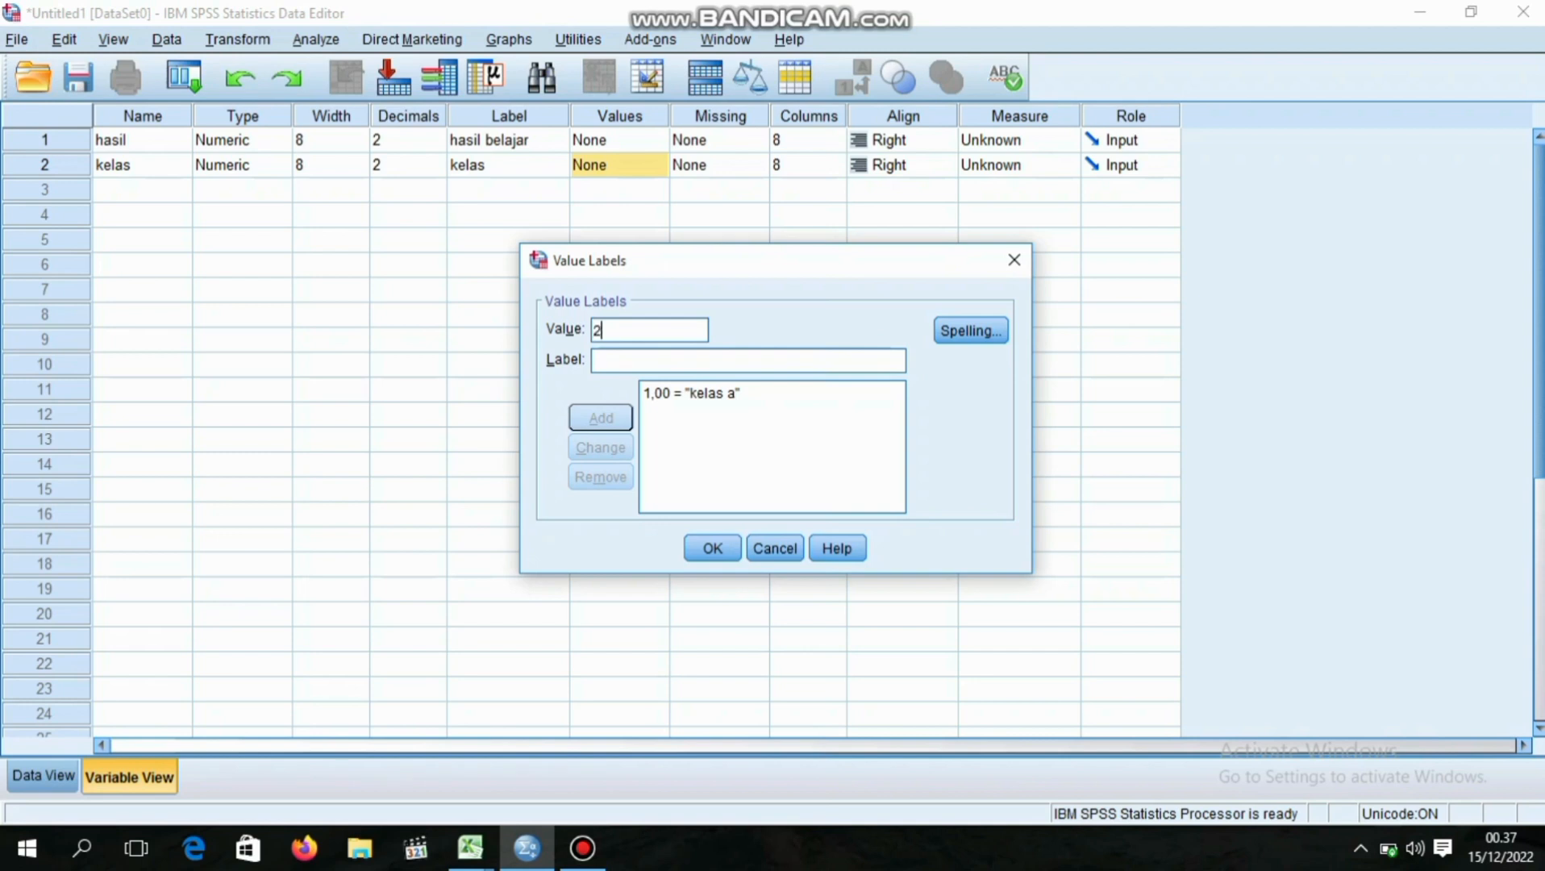
key(Tab)
text(kelas b)
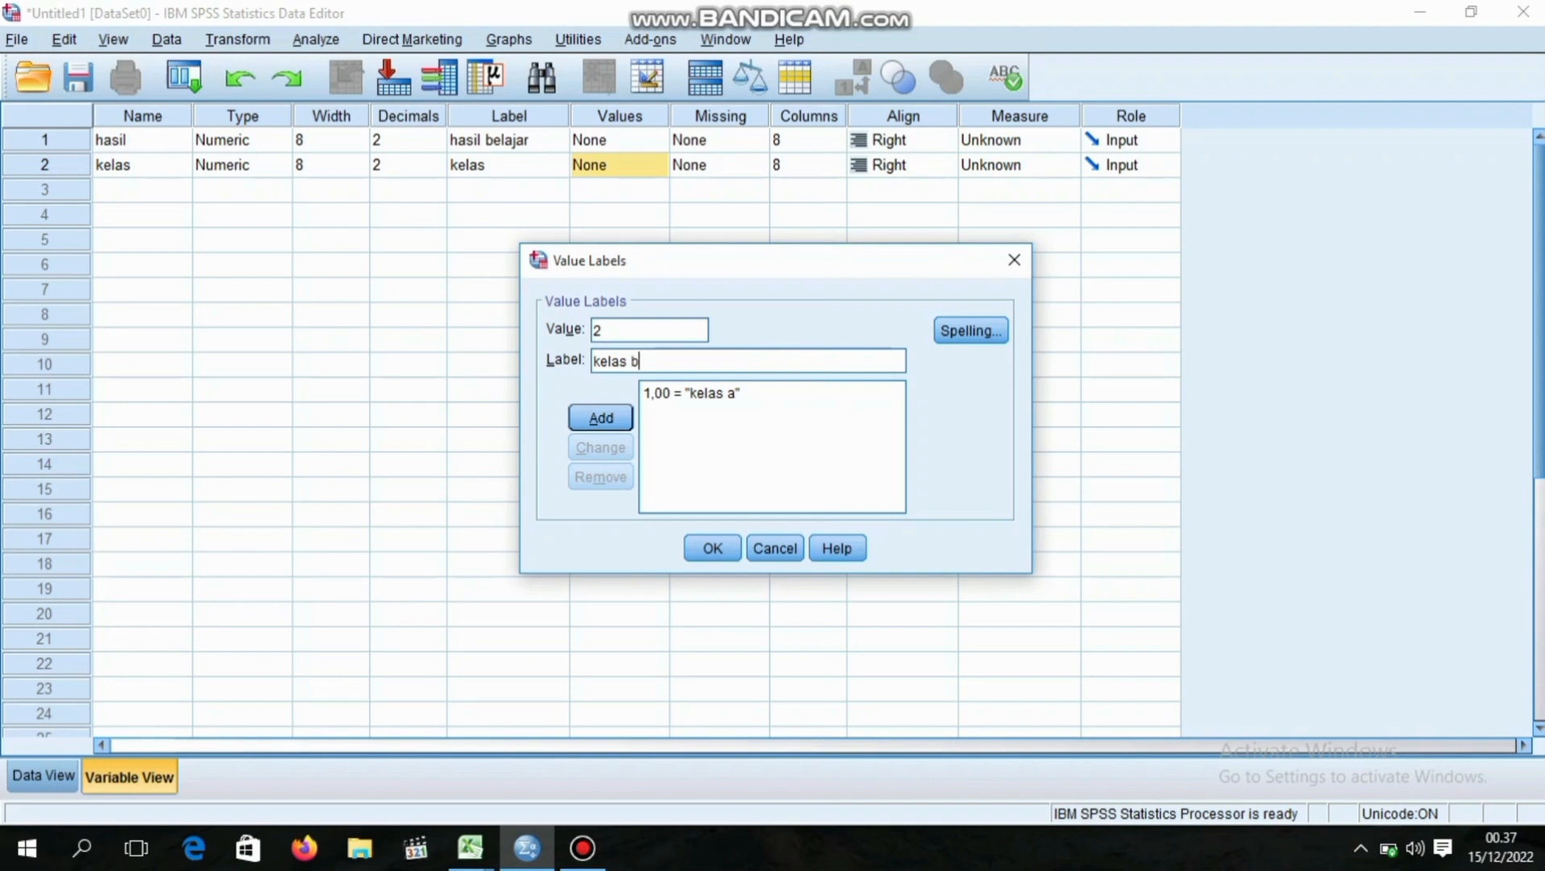
key(Return)
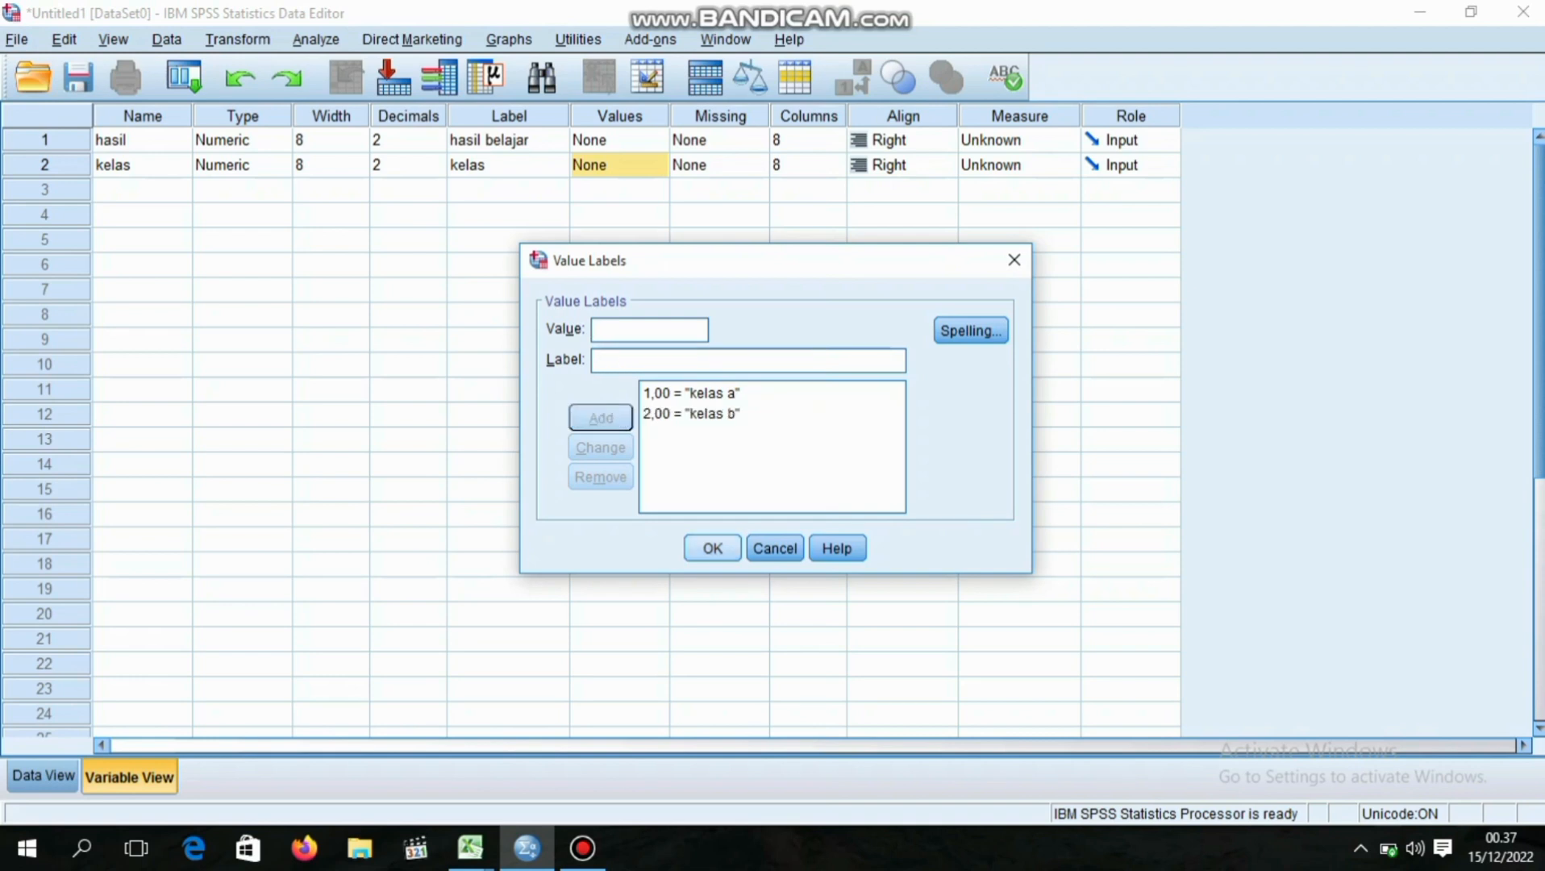
click(713, 548)
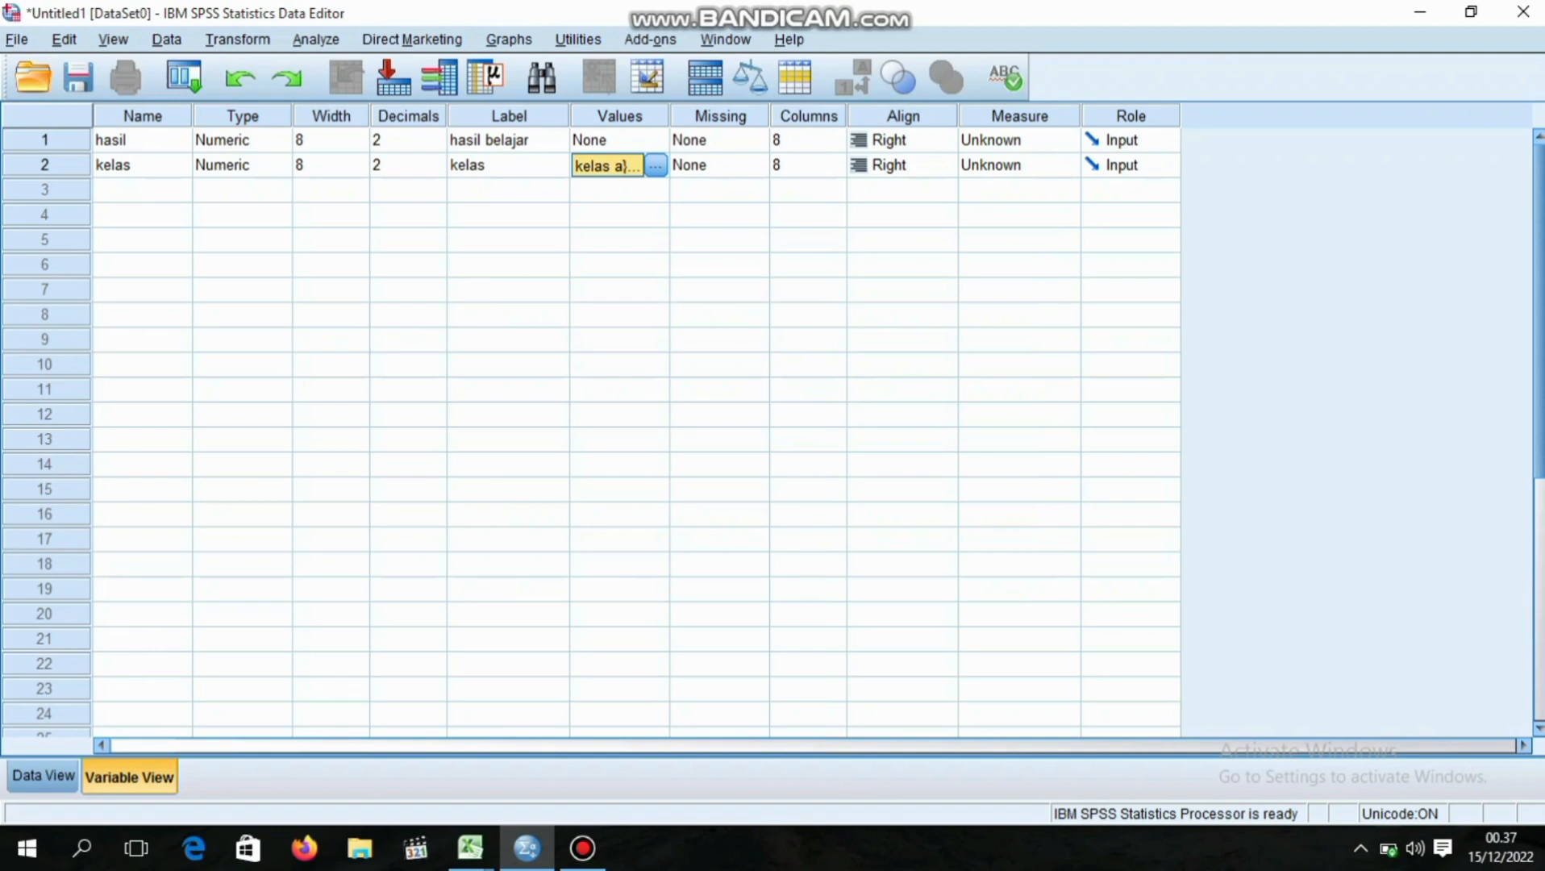
Step: Copy the KELAS A scores in B3:B24 of the DATA INDEPENDENT (2) Excel workbook into the SPSS hasil column, starting at case 1
click(43, 776)
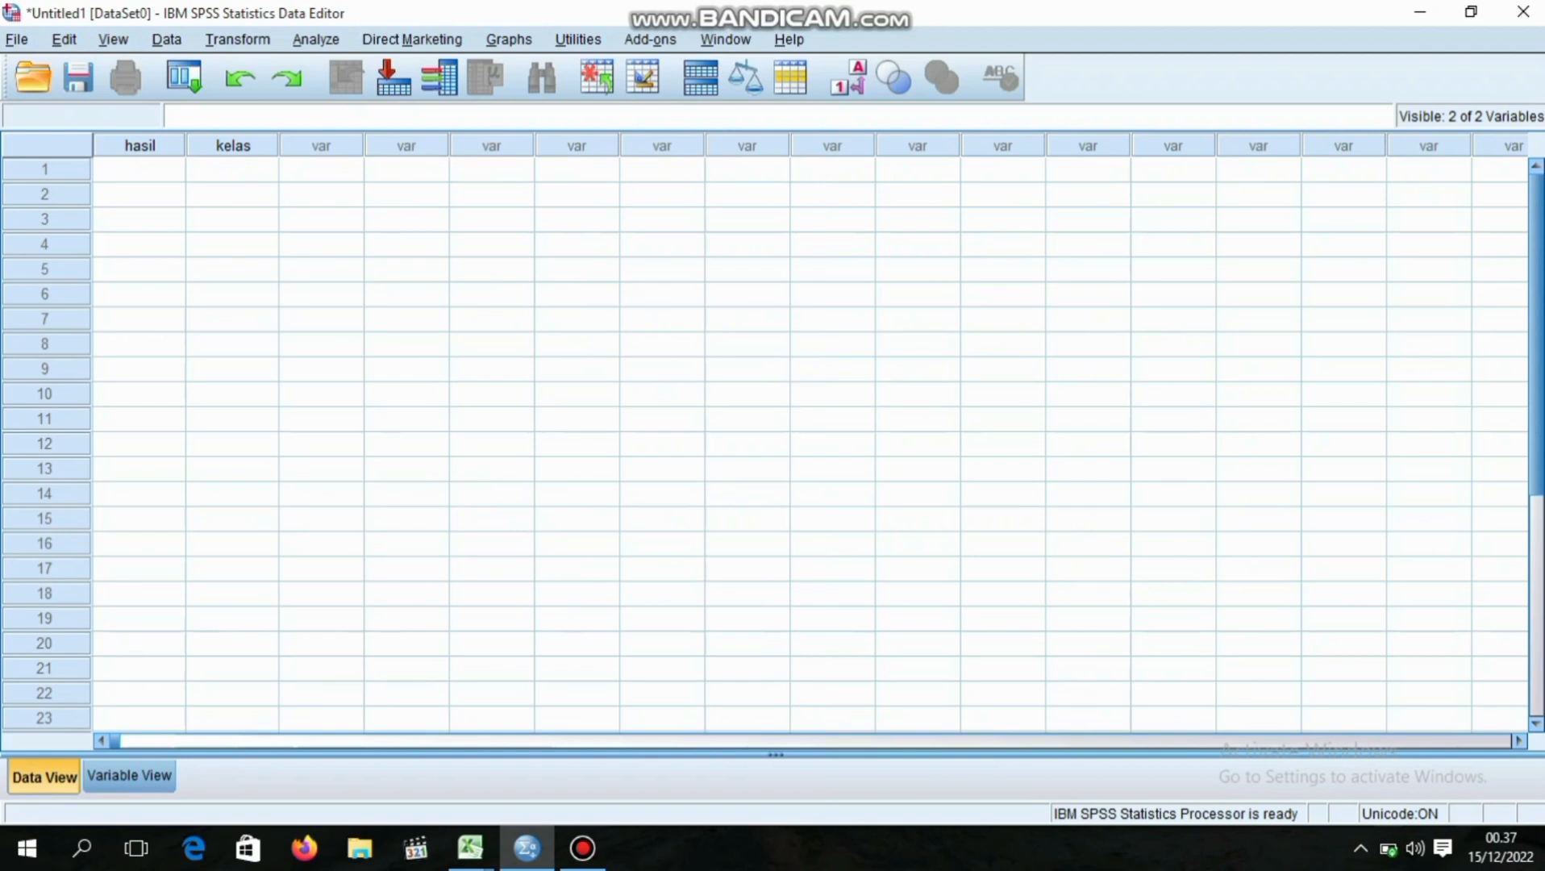
click(139, 170)
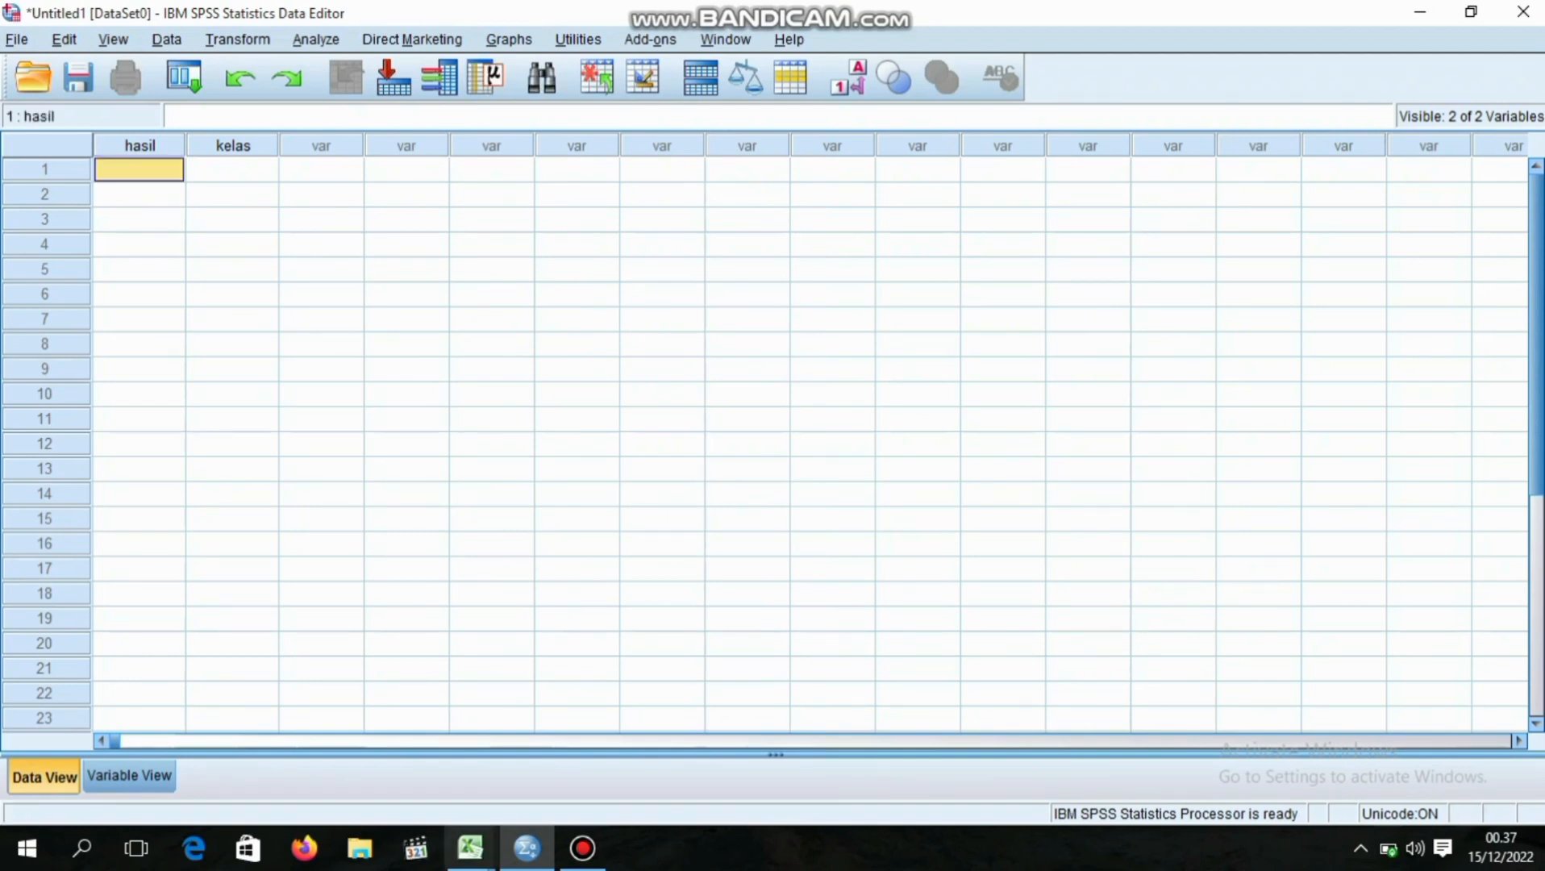
click(470, 848)
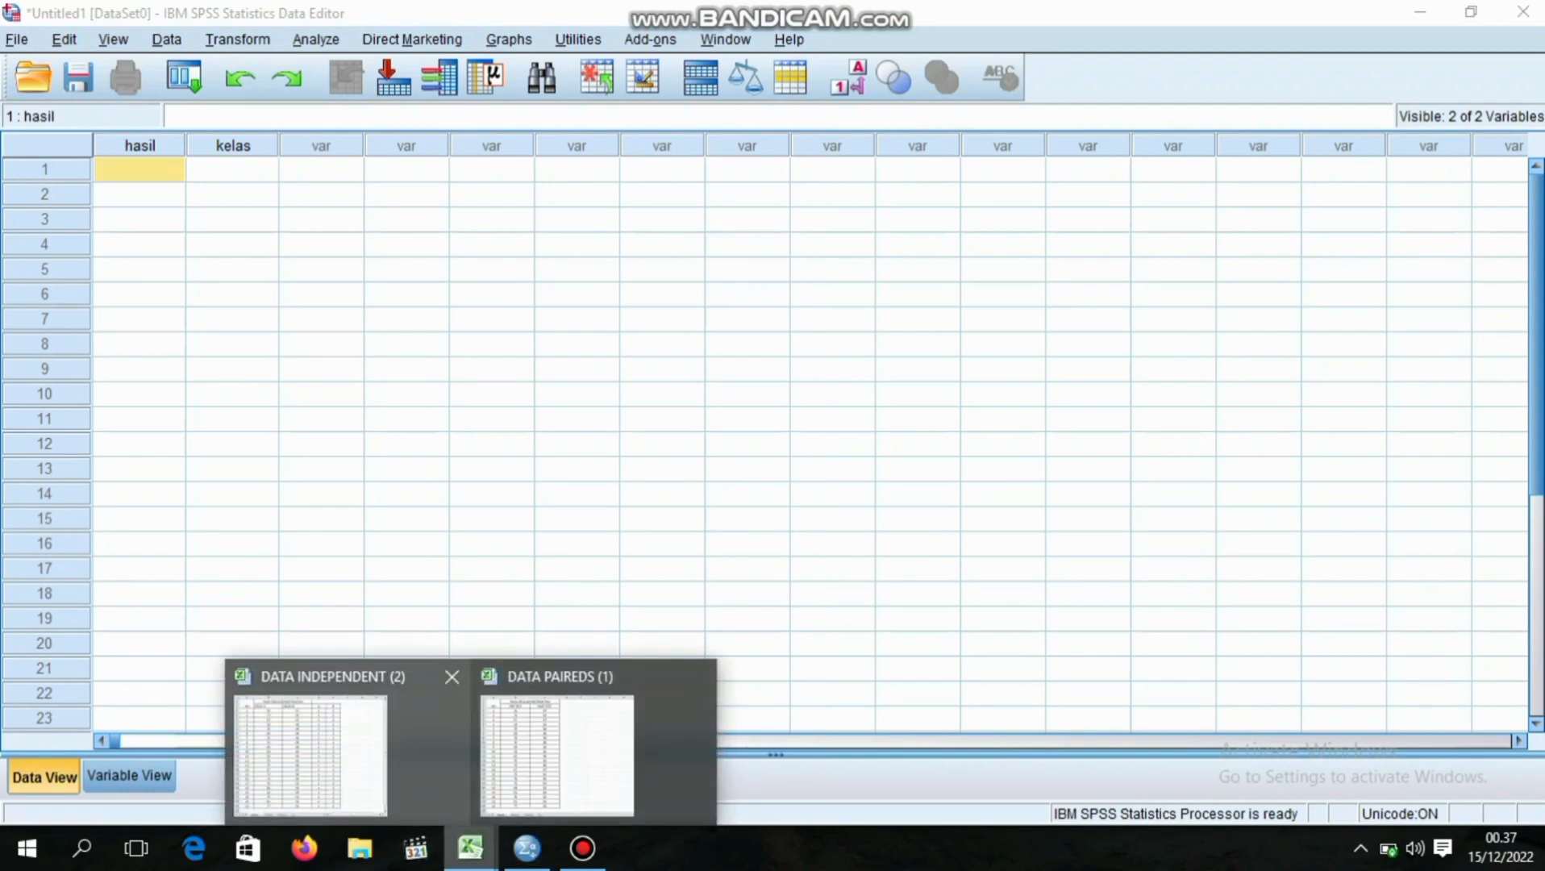
click(310, 754)
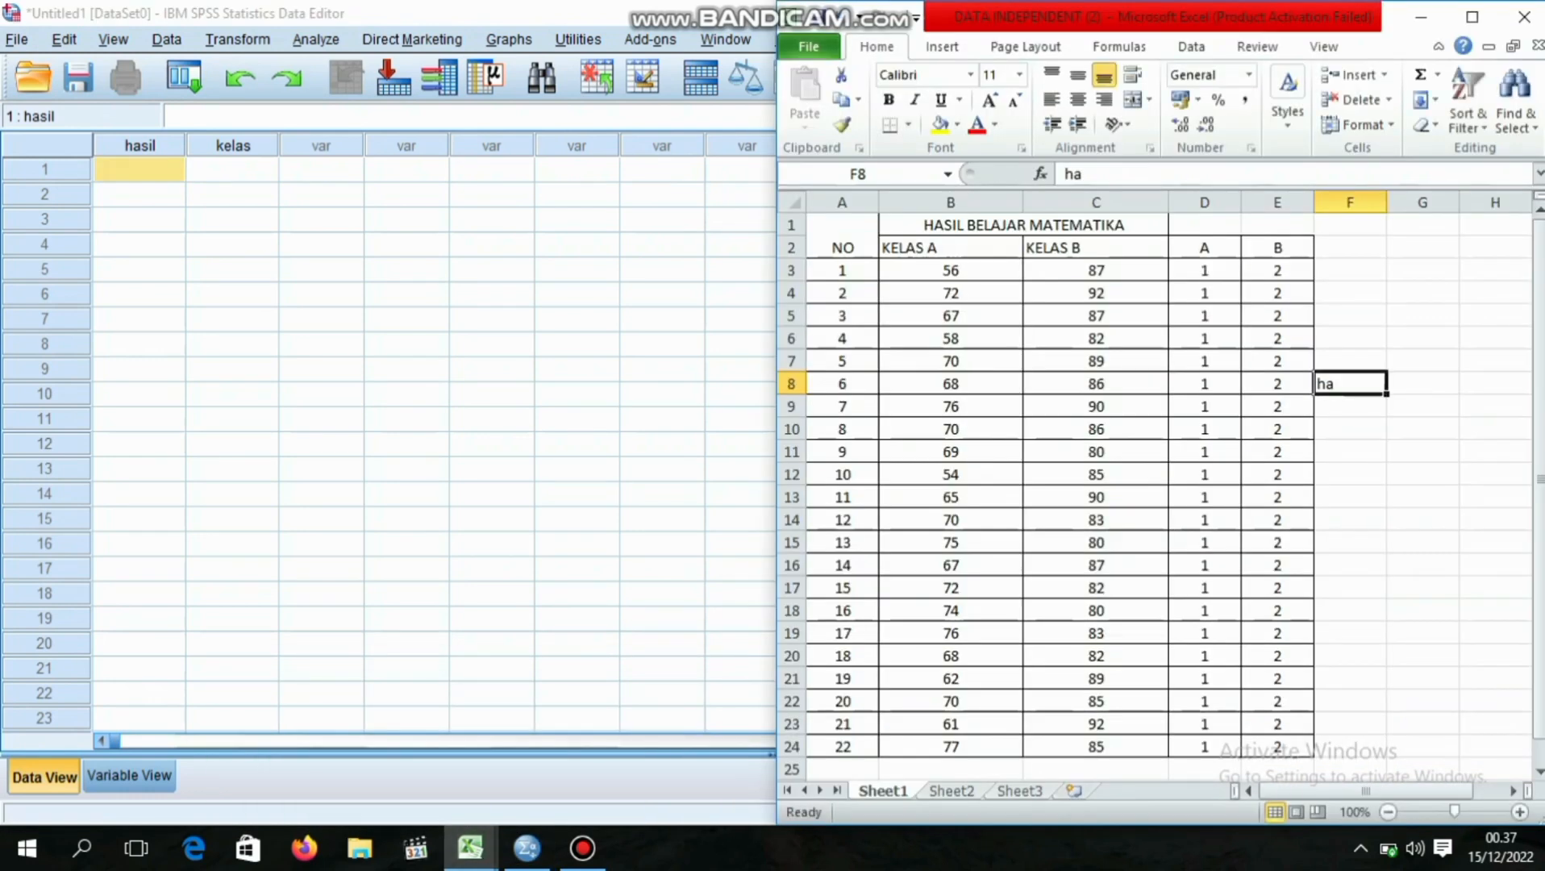
drag(952, 271, 952, 746)
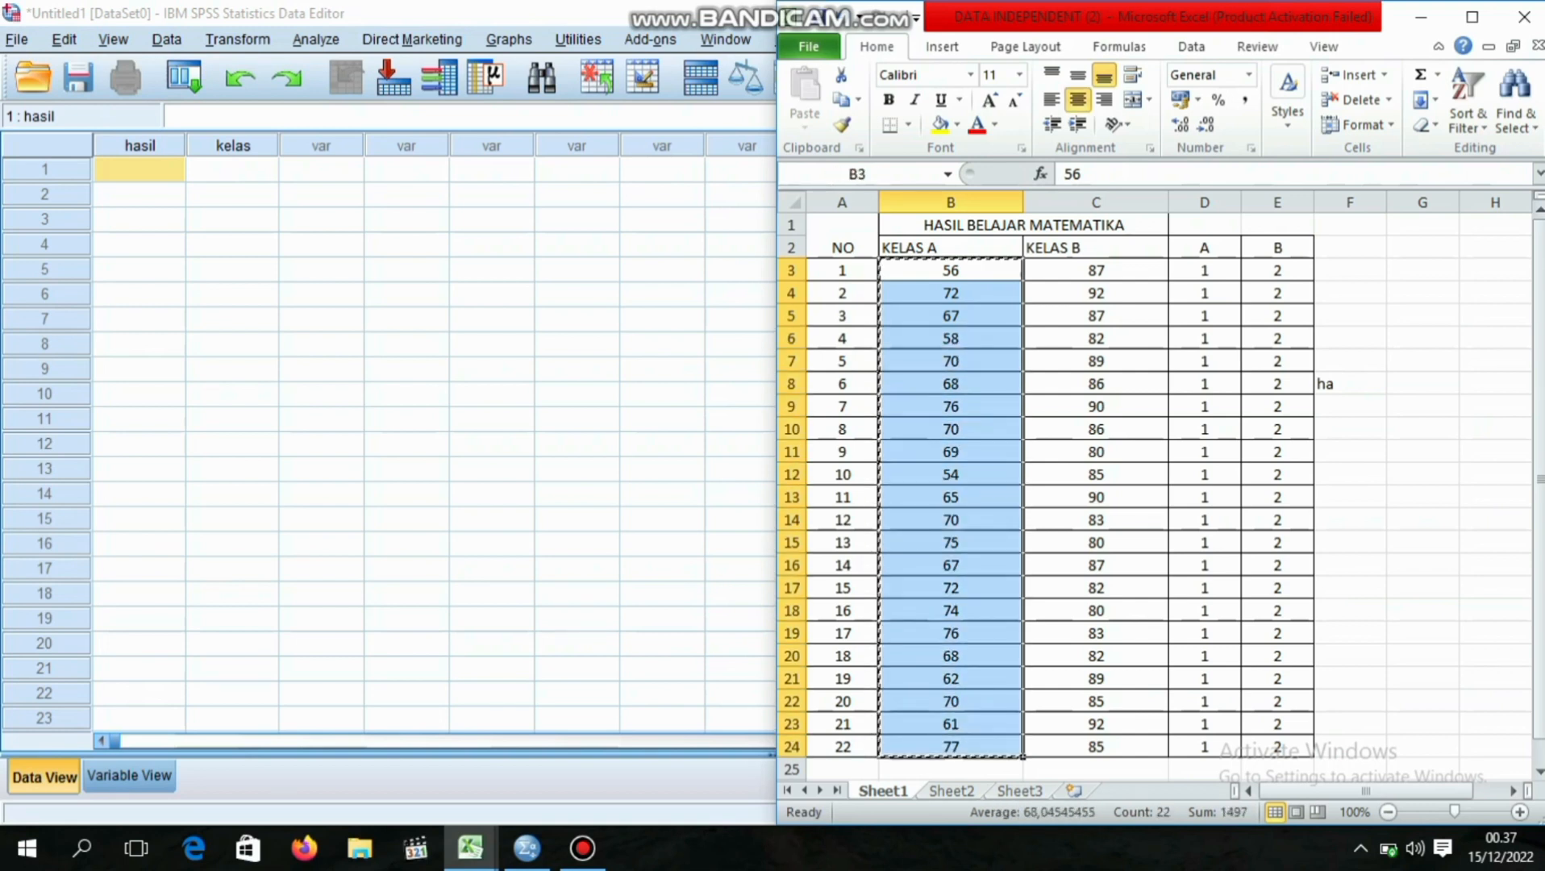
key(ctrl+c)
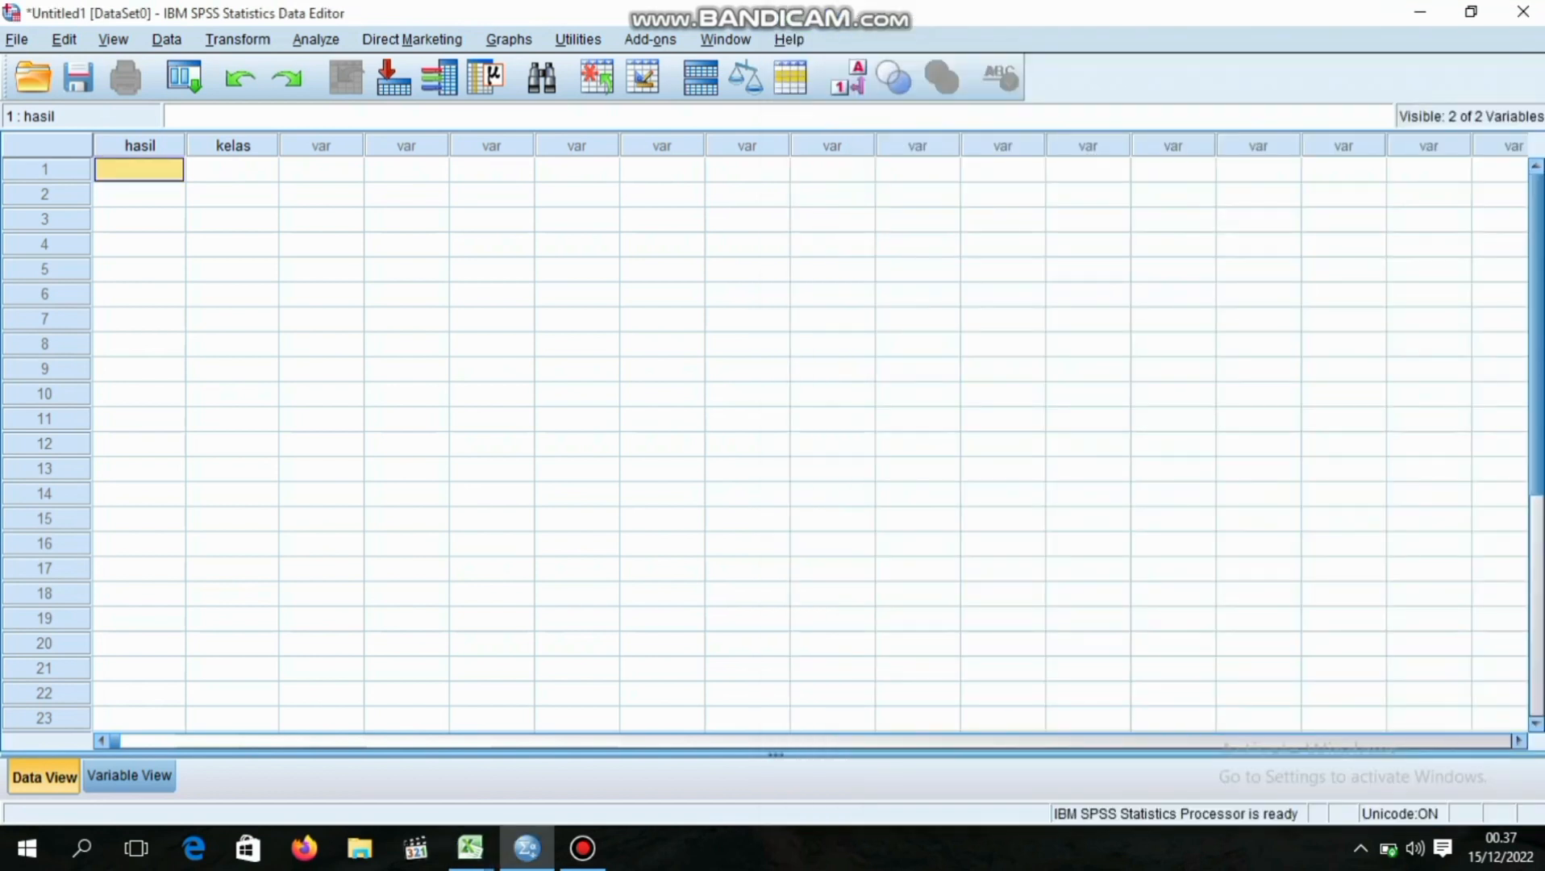
key(alt+Tab)
key(ctrl+v)
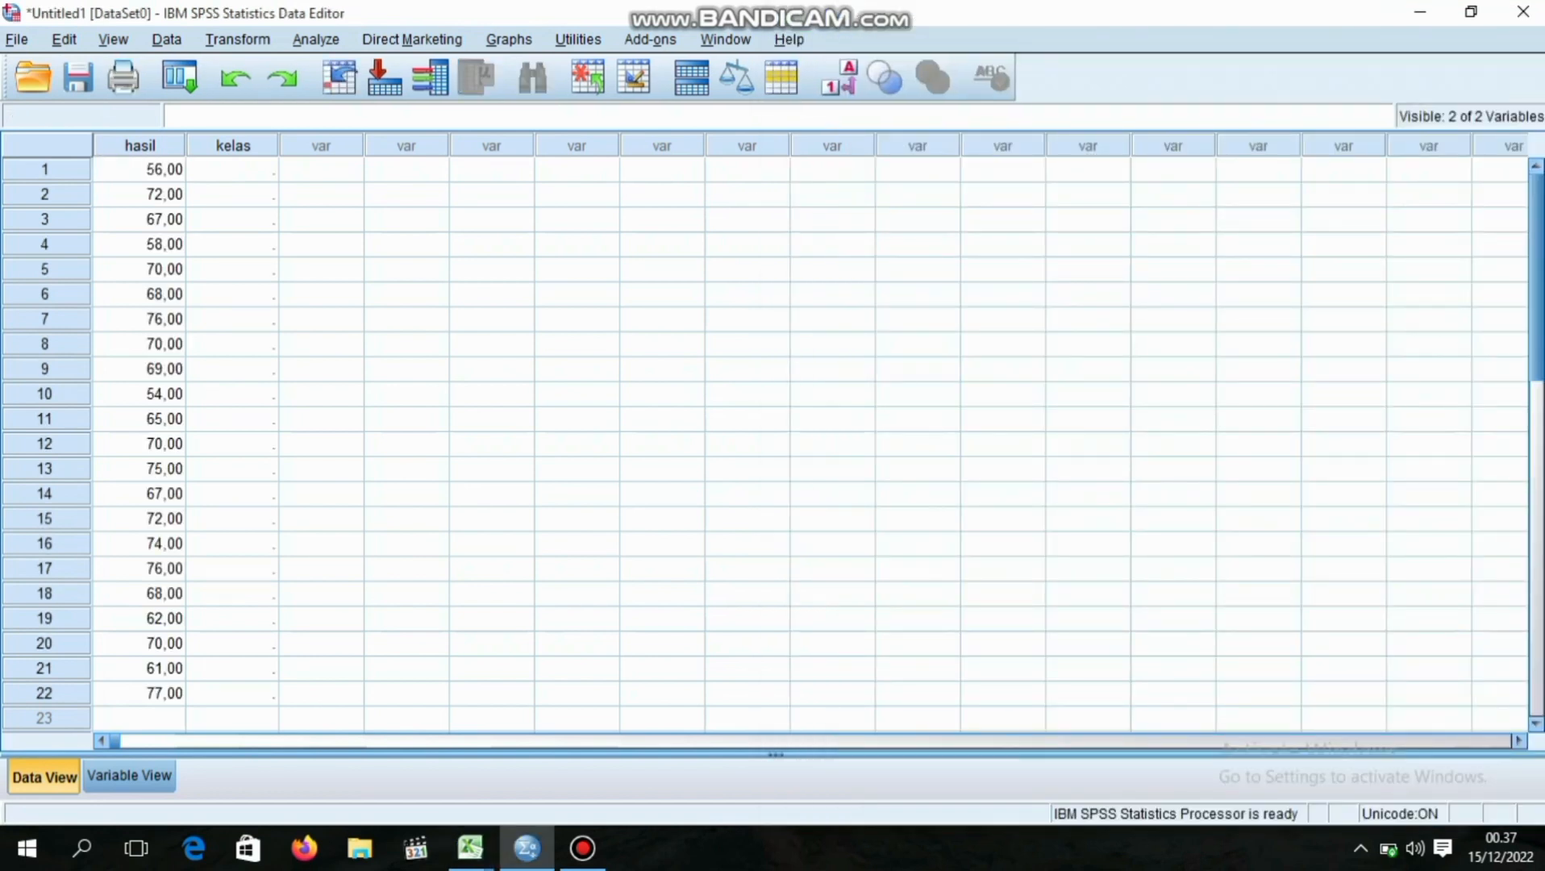
Step: Copy the KELAS B scores in C3:C24 from the Excel sheet into the SPSS hasil column, starting at case 23, and check the pasted rows
mouse_move(470, 847)
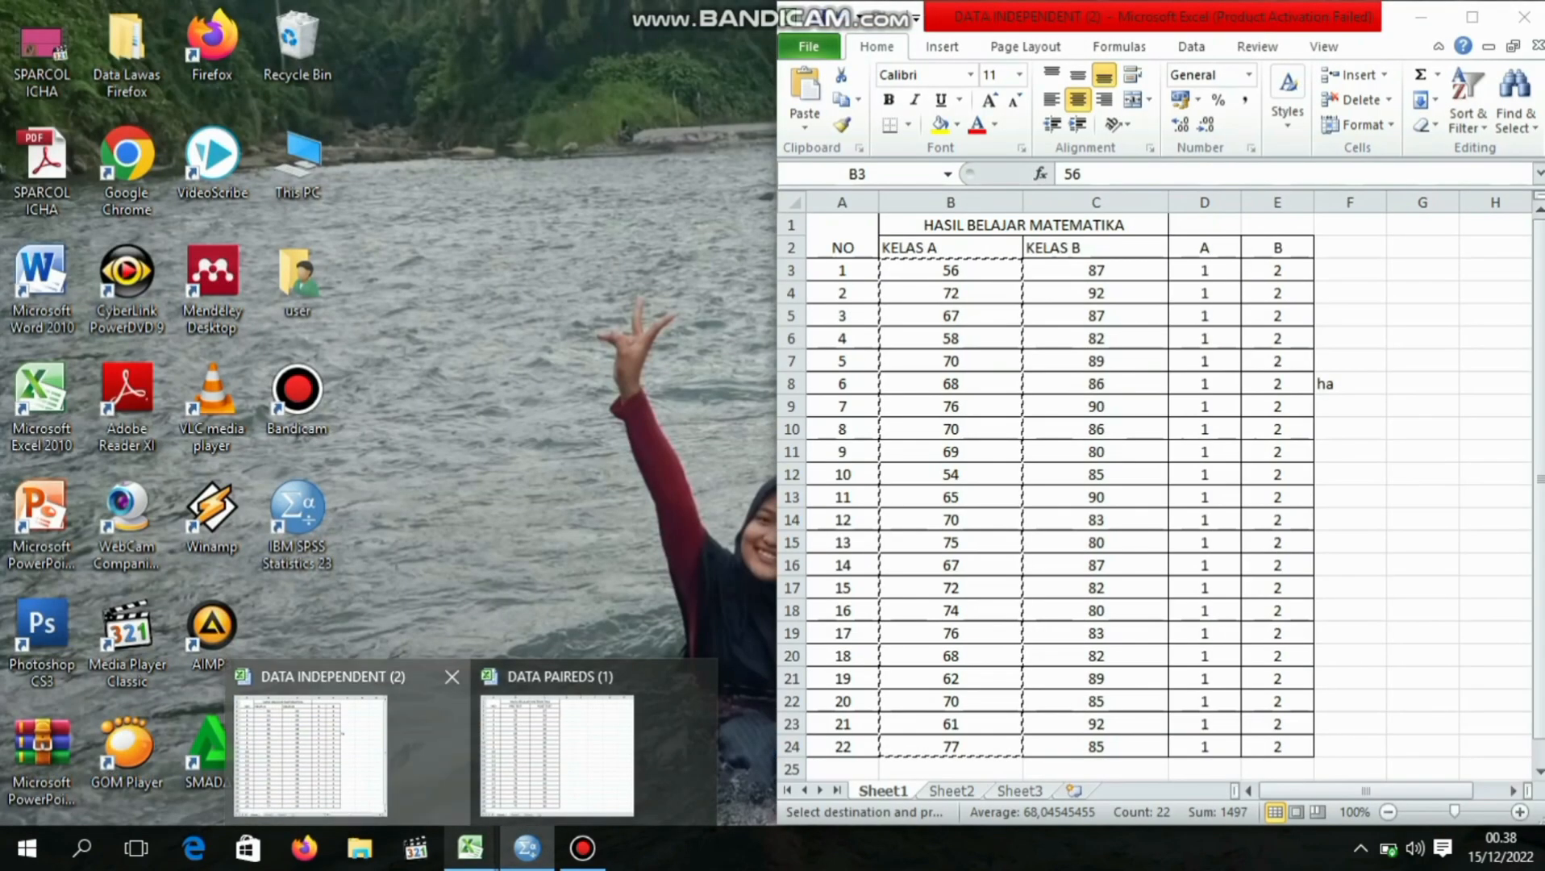
click(311, 756)
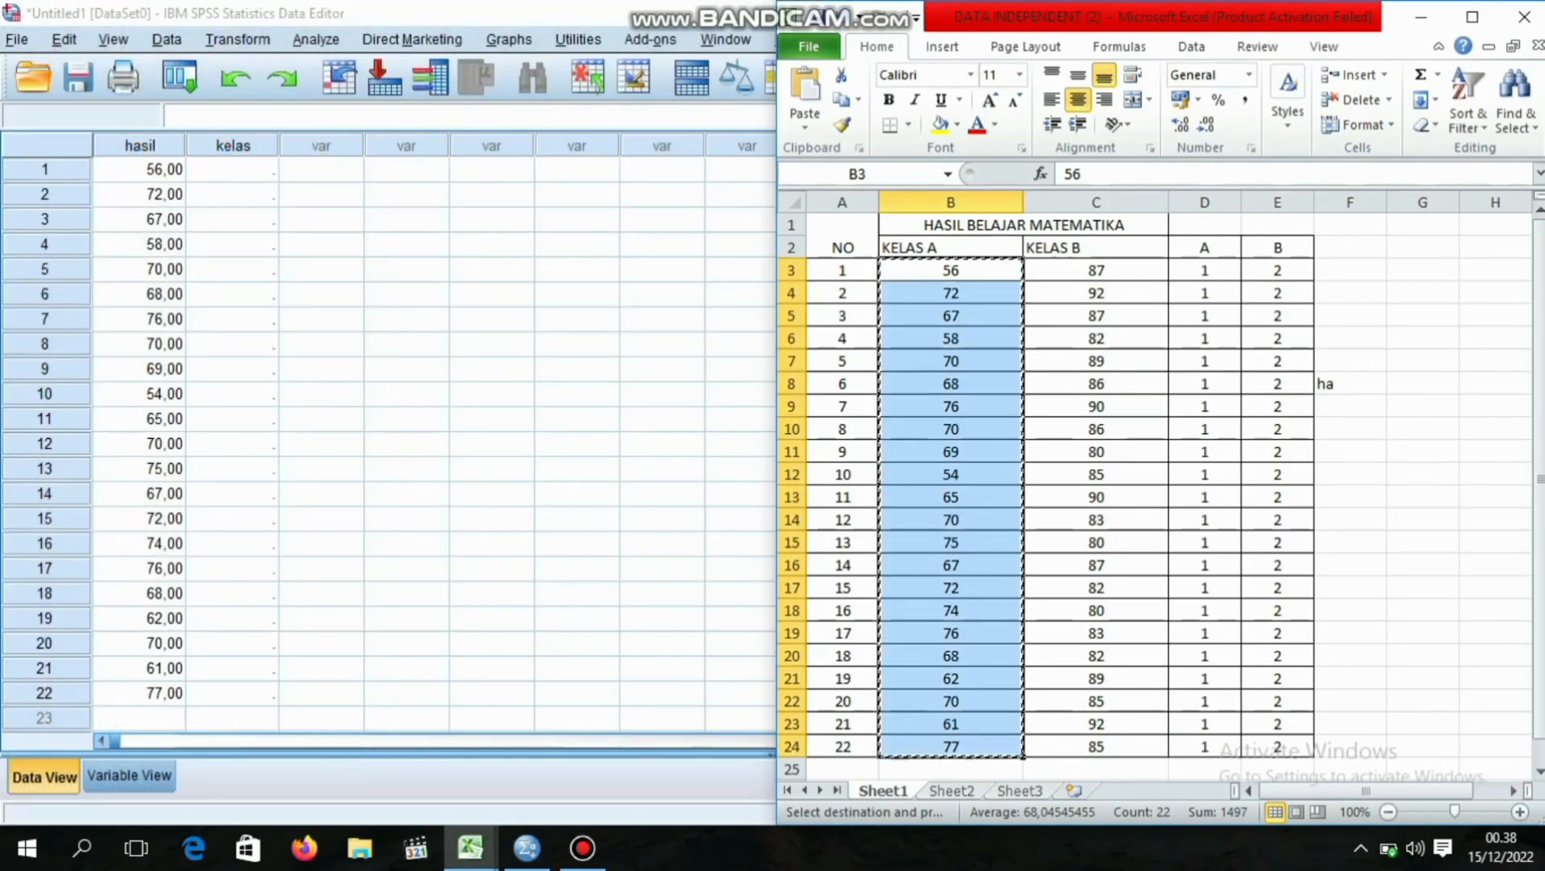
drag(1095, 270, 1095, 746)
key(ctrl+c)
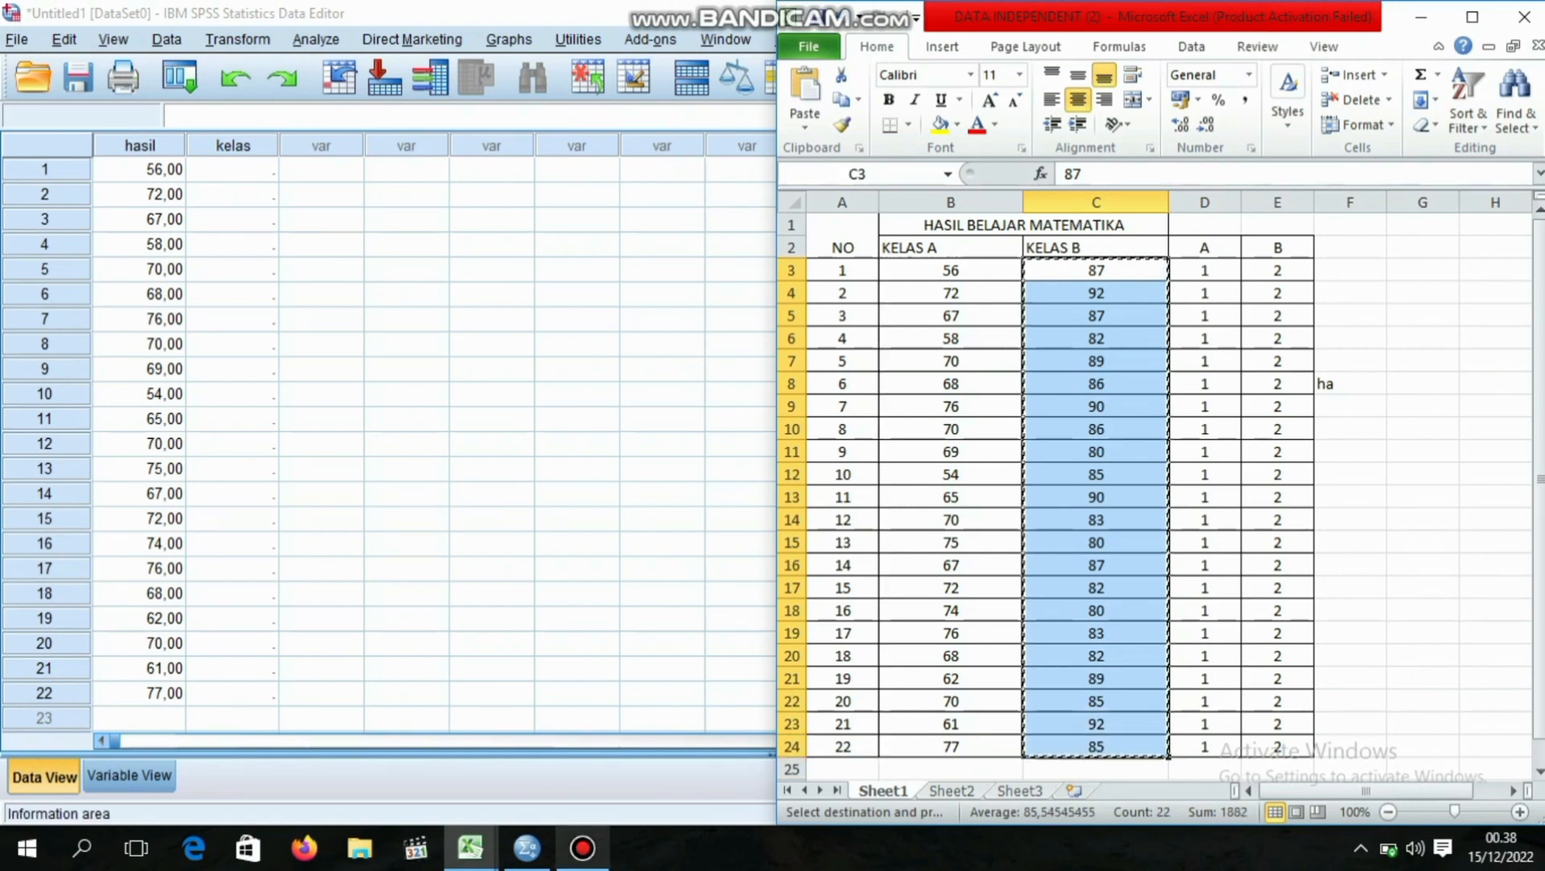
click(139, 718)
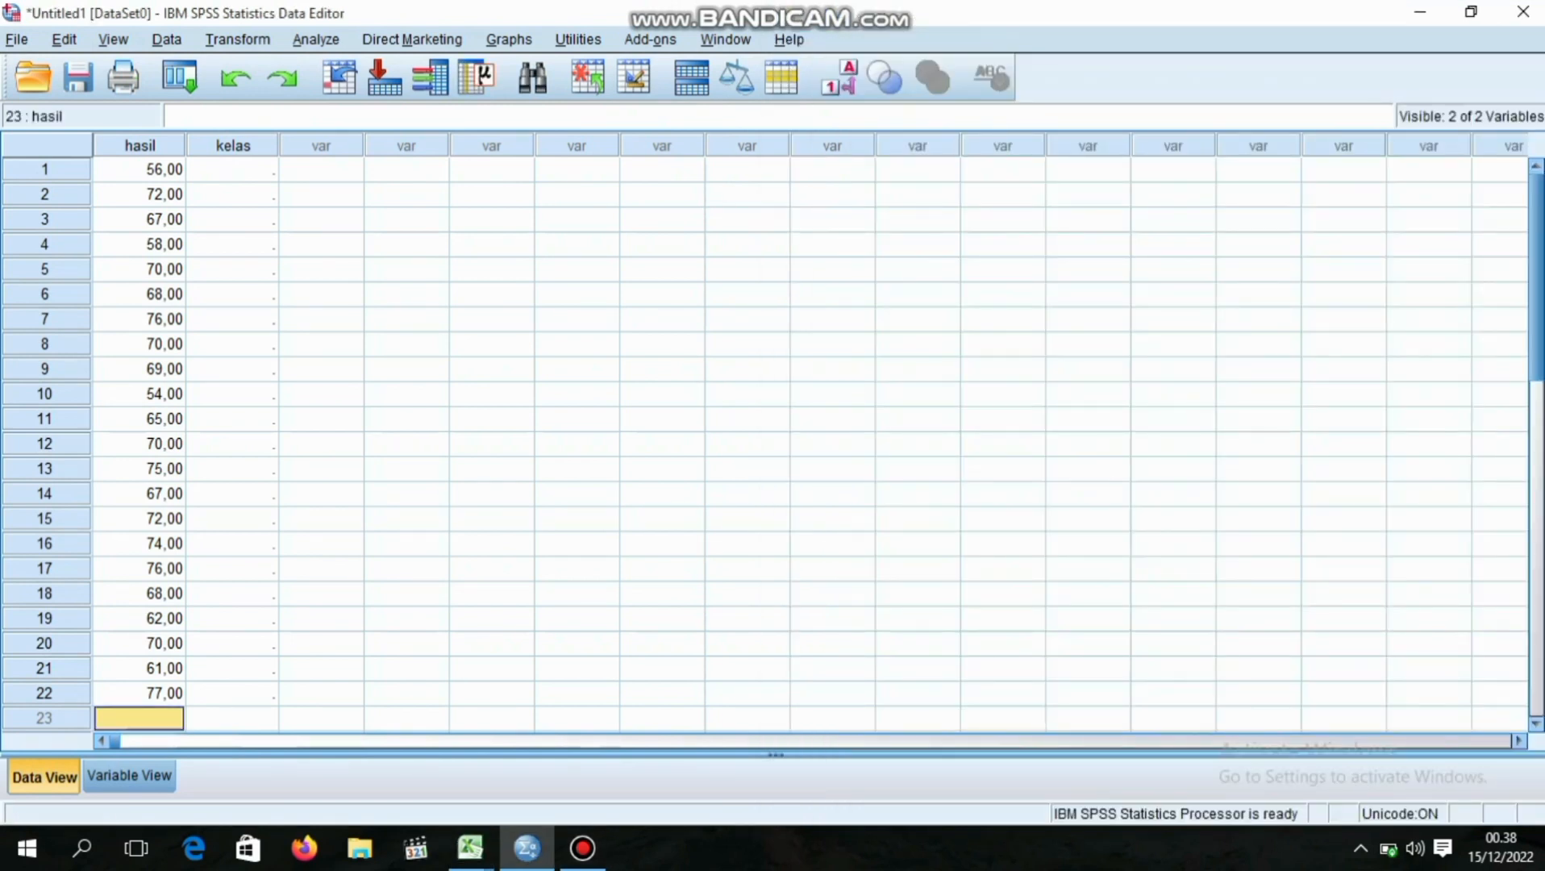
key(ctrl+v)
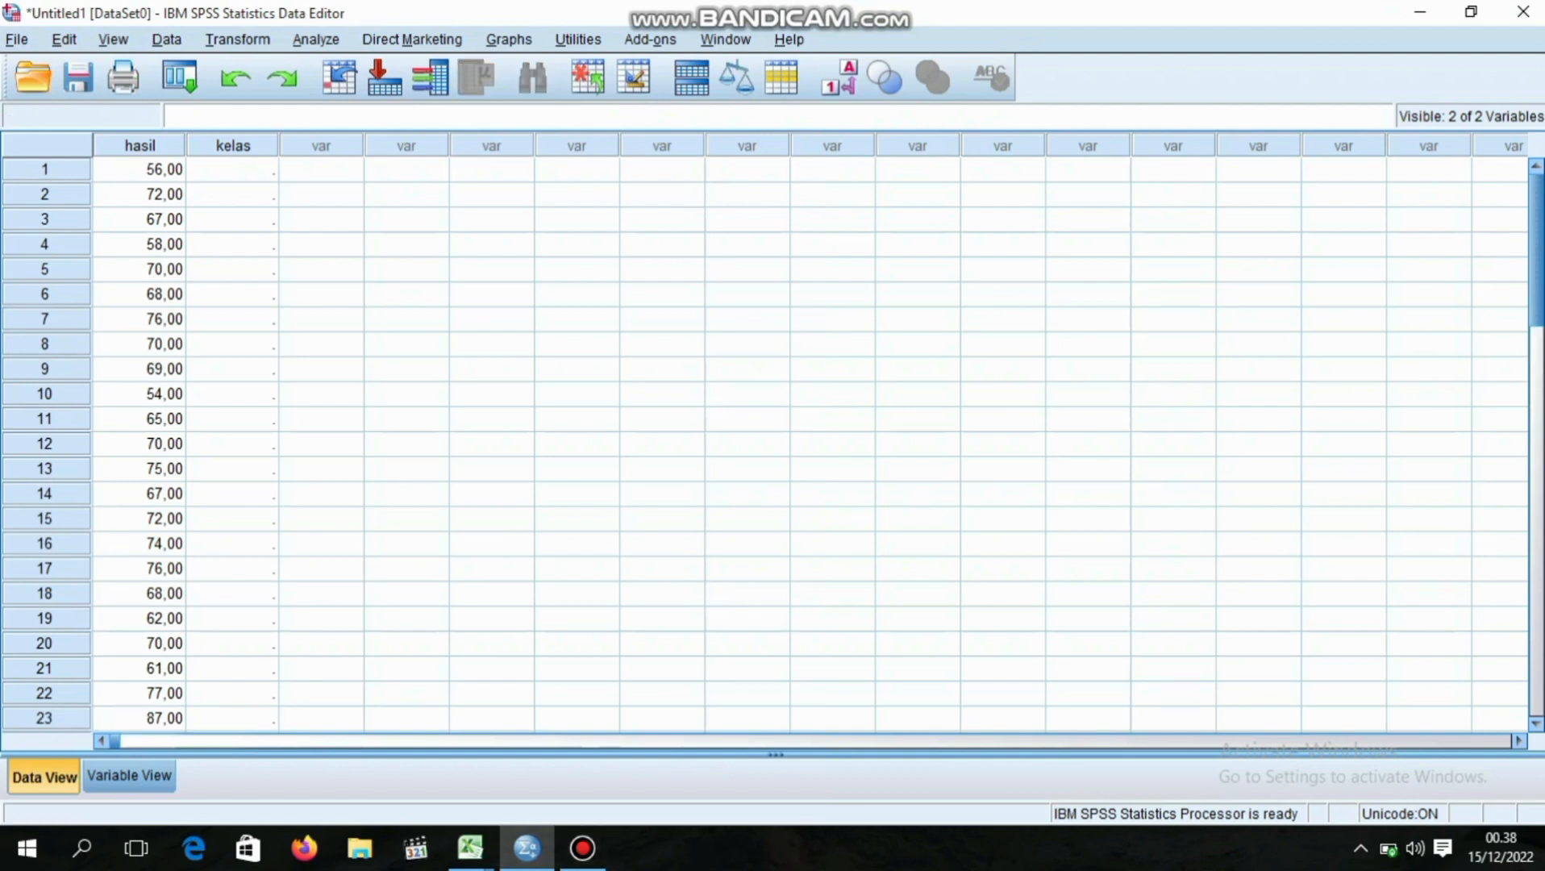
scroll(810, 444, down, 8)
scroll(811, 443, down, 8)
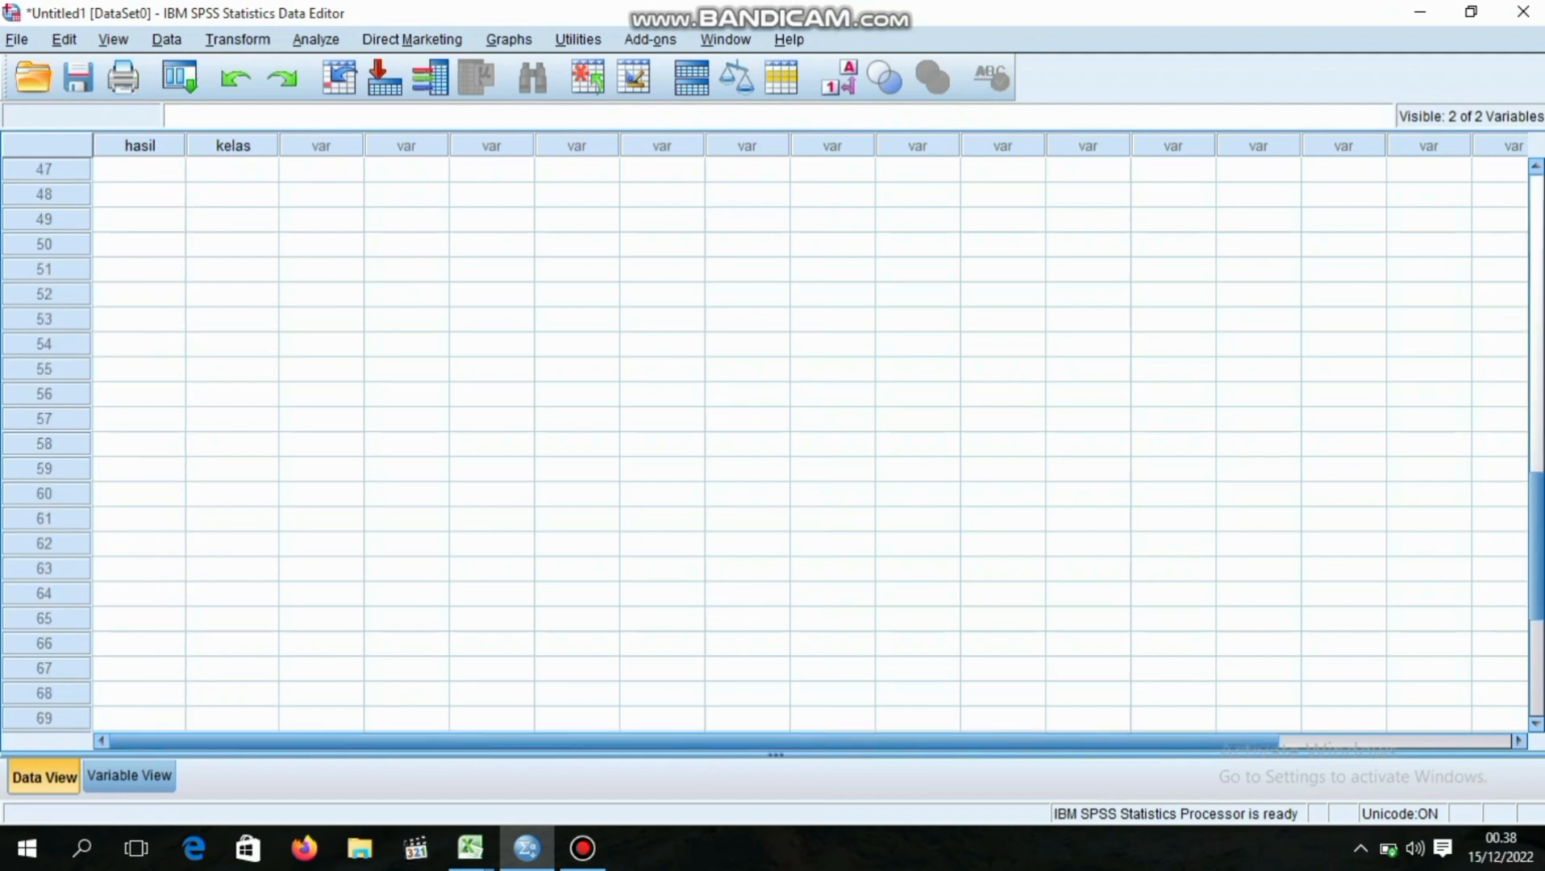
scroll(811, 444, up, 15)
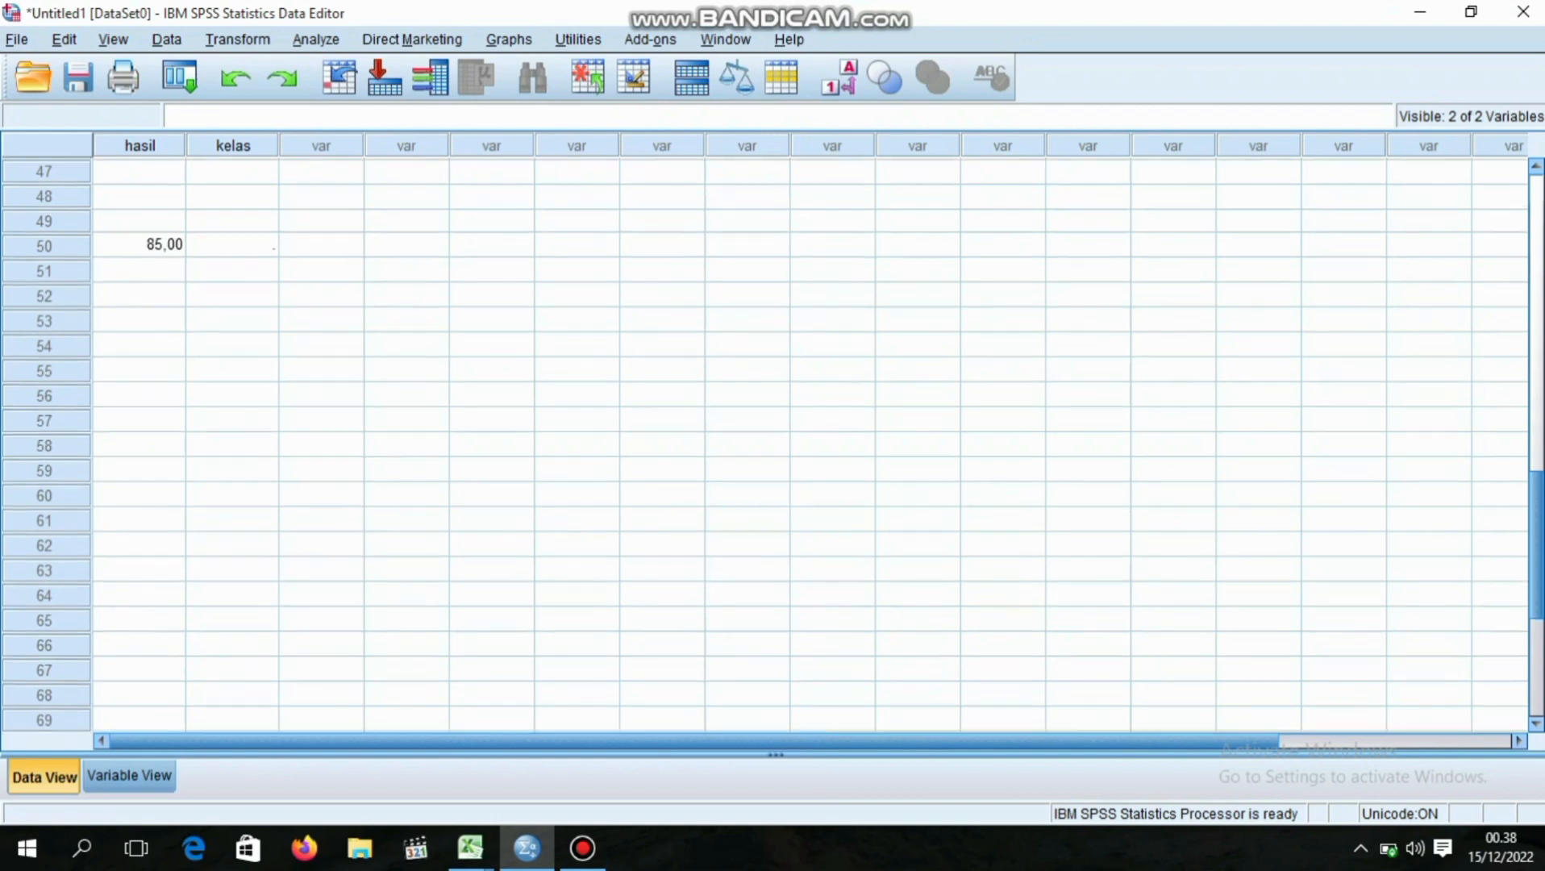
scroll(810, 443, down, 13)
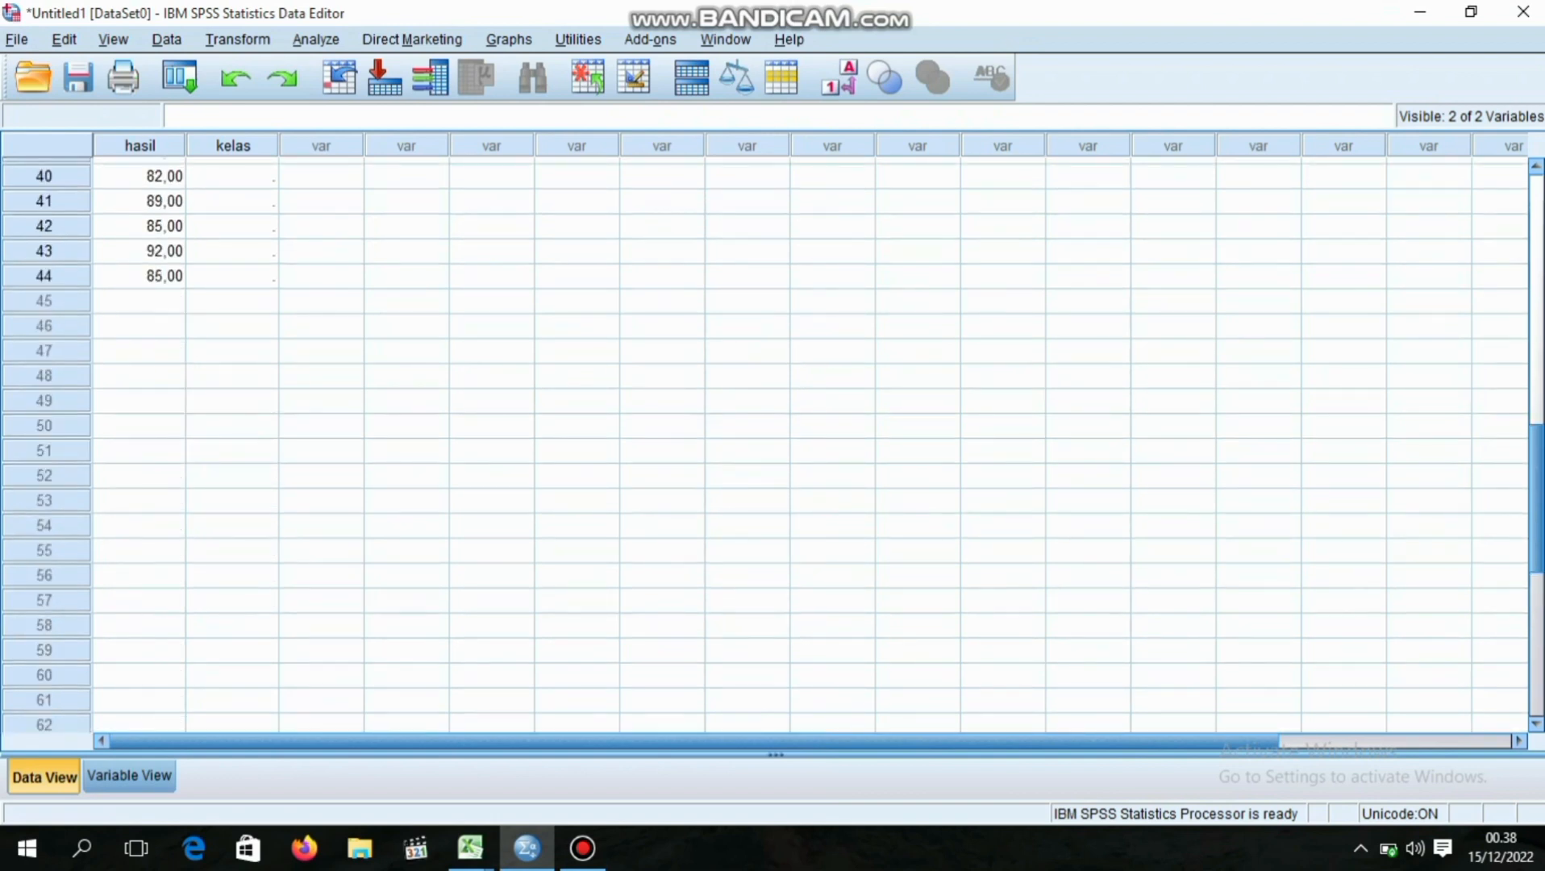
scroll(810, 444, up, 7)
scroll(811, 444, up, 6)
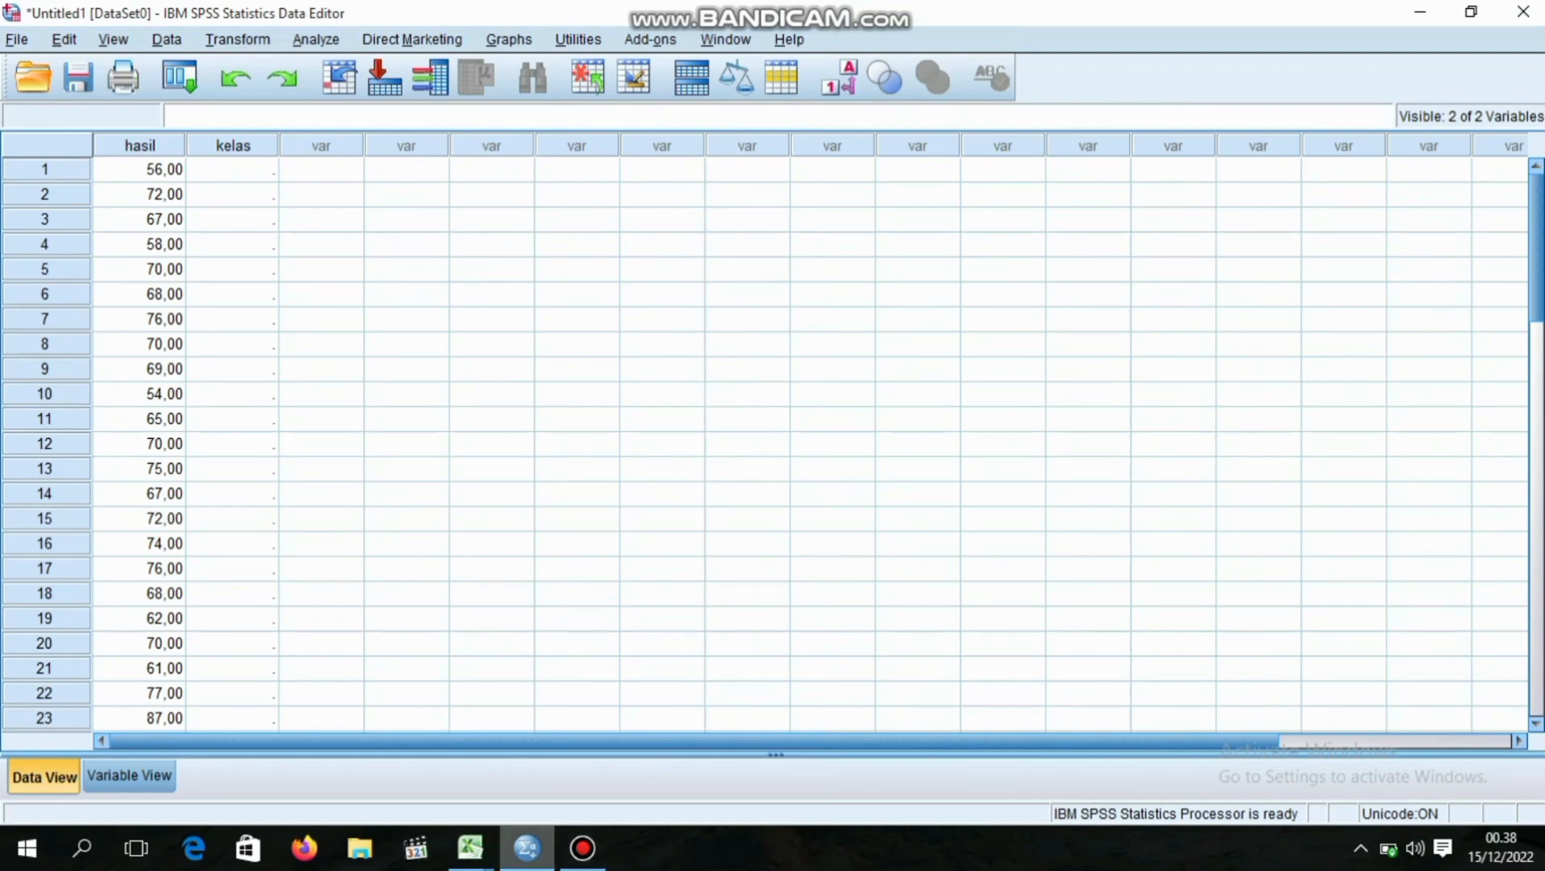
Step: Copy the class A group codes in D3:D24 from the Excel sheet into the SPSS kelas column, starting at case 1
mouse_move(470, 847)
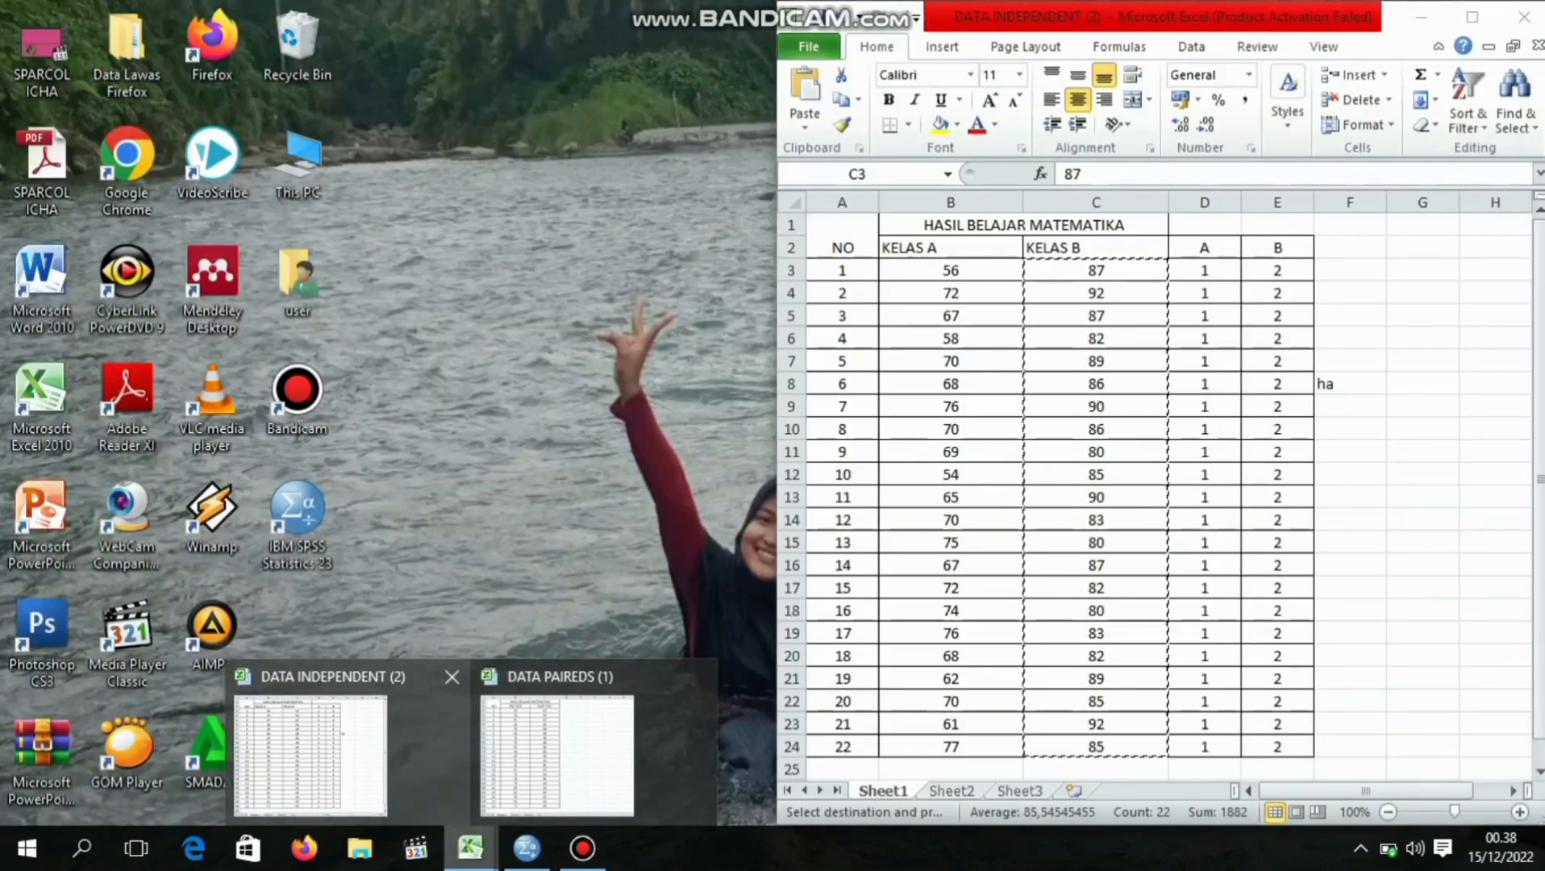
click(311, 756)
drag(1204, 270, 1204, 747)
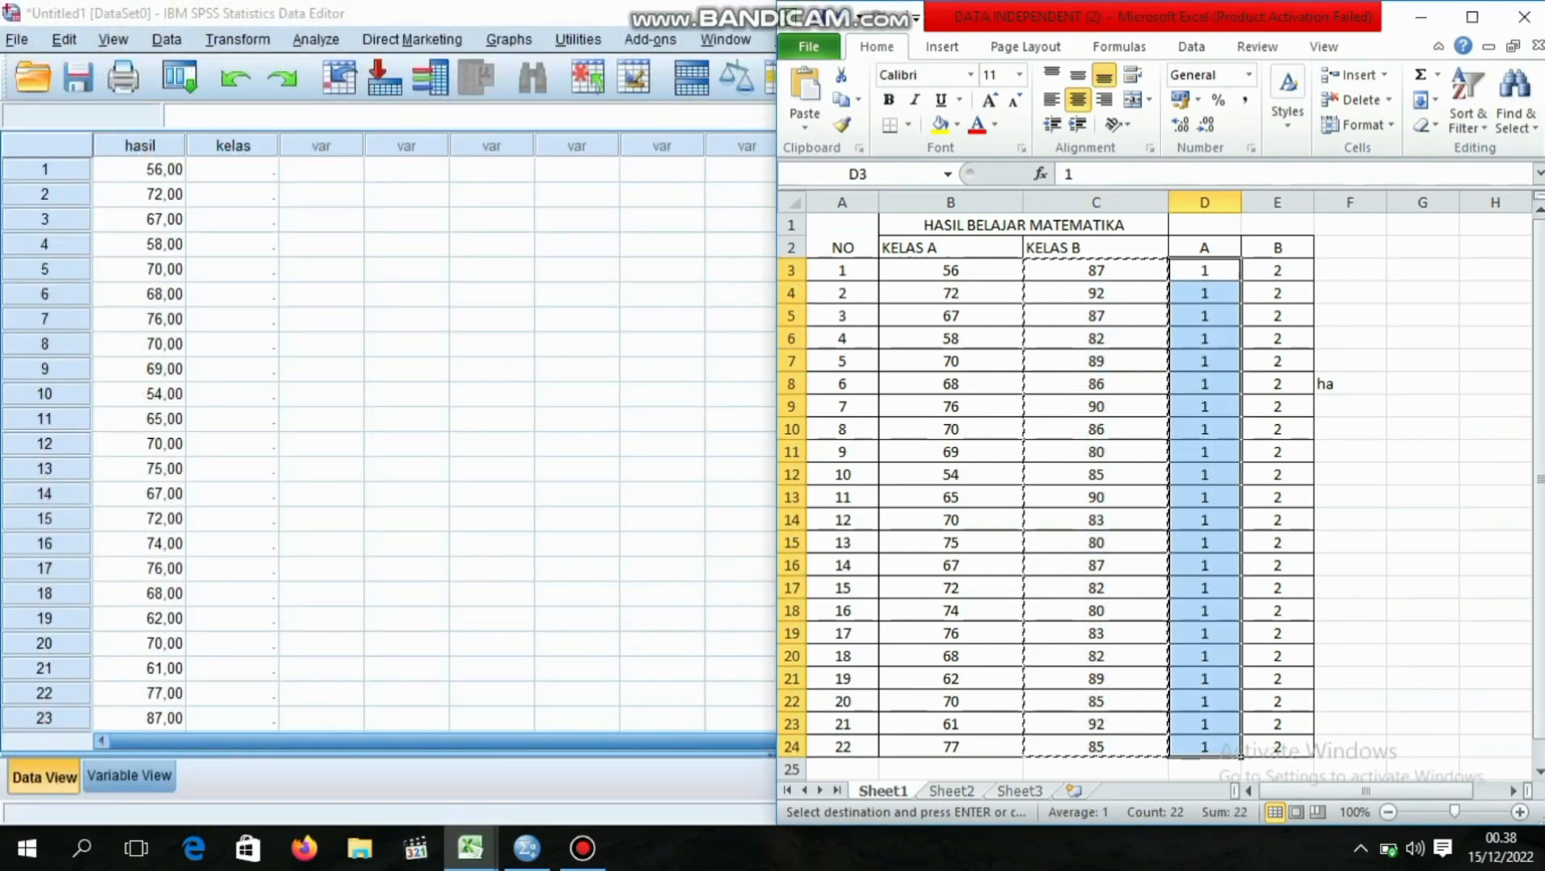
key(ctrl+c)
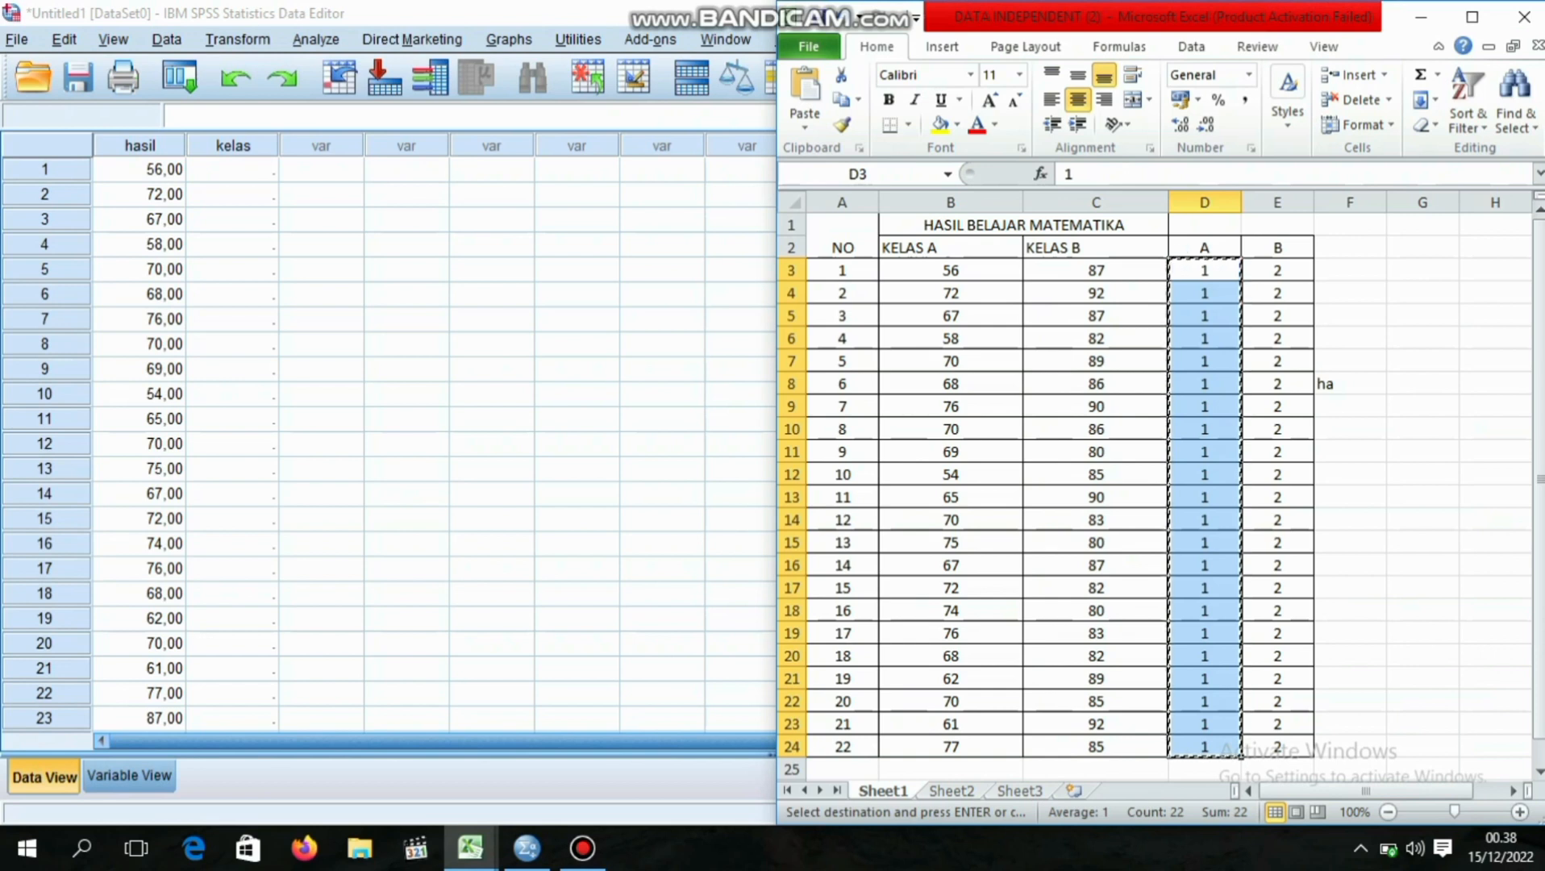
click(233, 169)
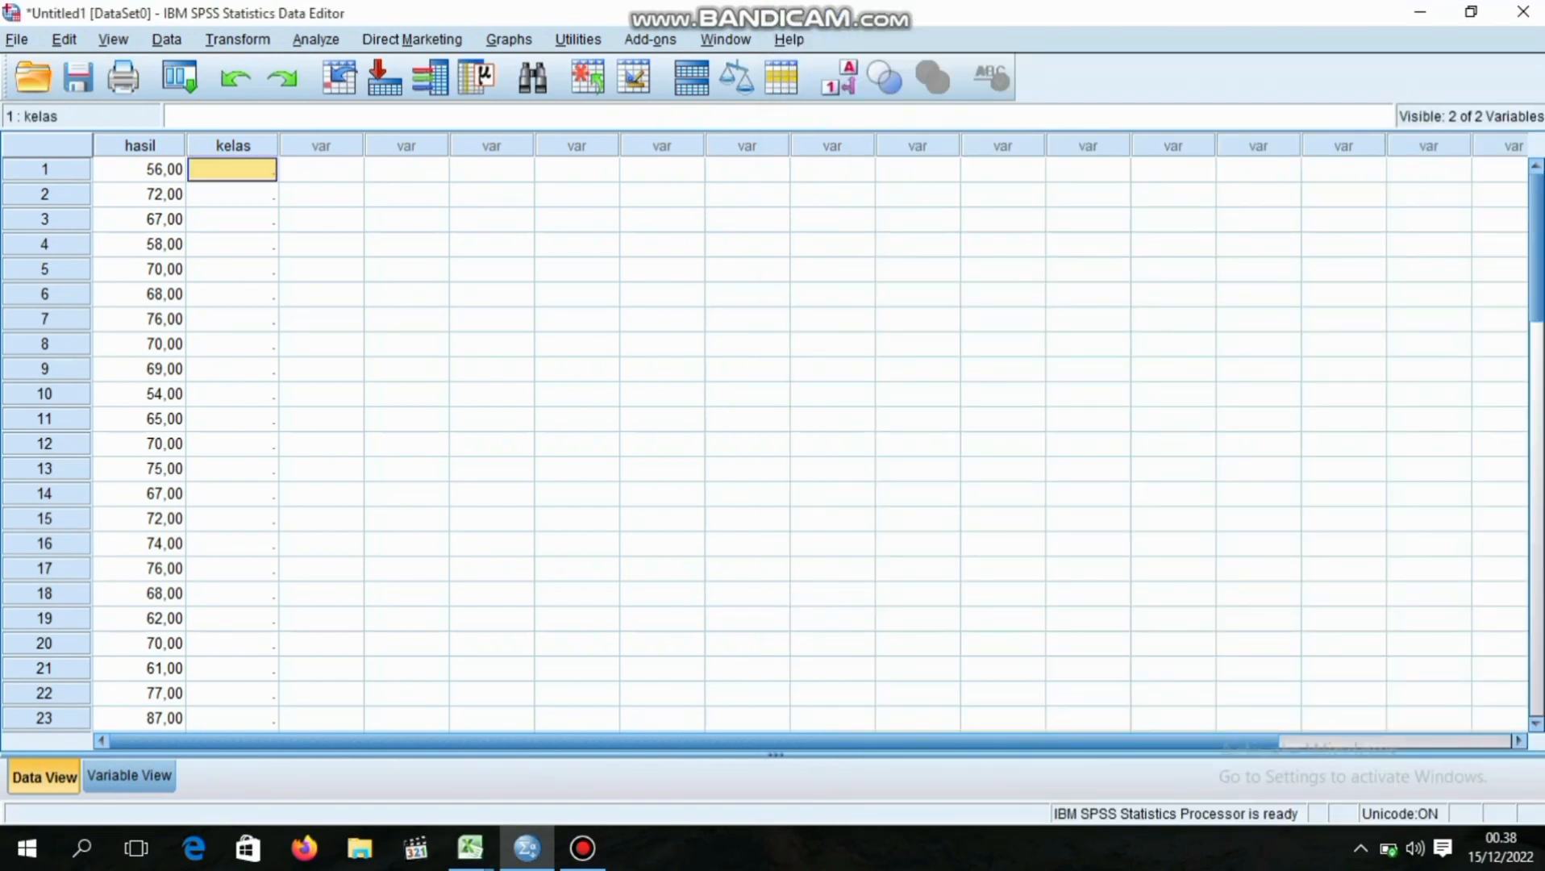
key(ctrl+v)
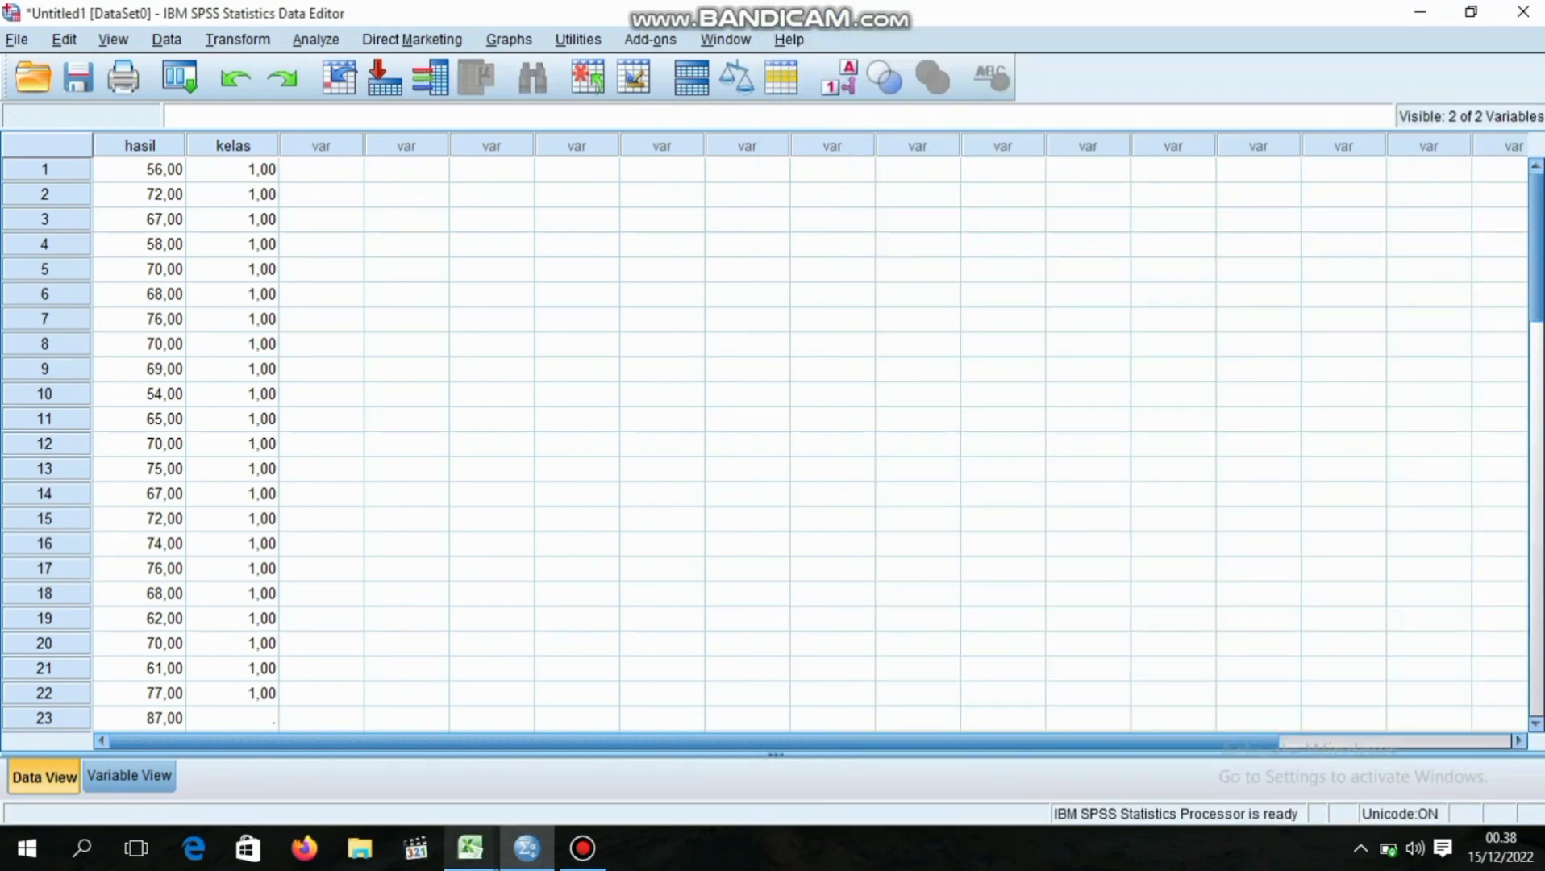
Step: Copy the class B group codes in E3:E24 from the Excel sheet into the SPSS kelas column, starting at case 23, and check the pasted rows
mouse_move(470, 847)
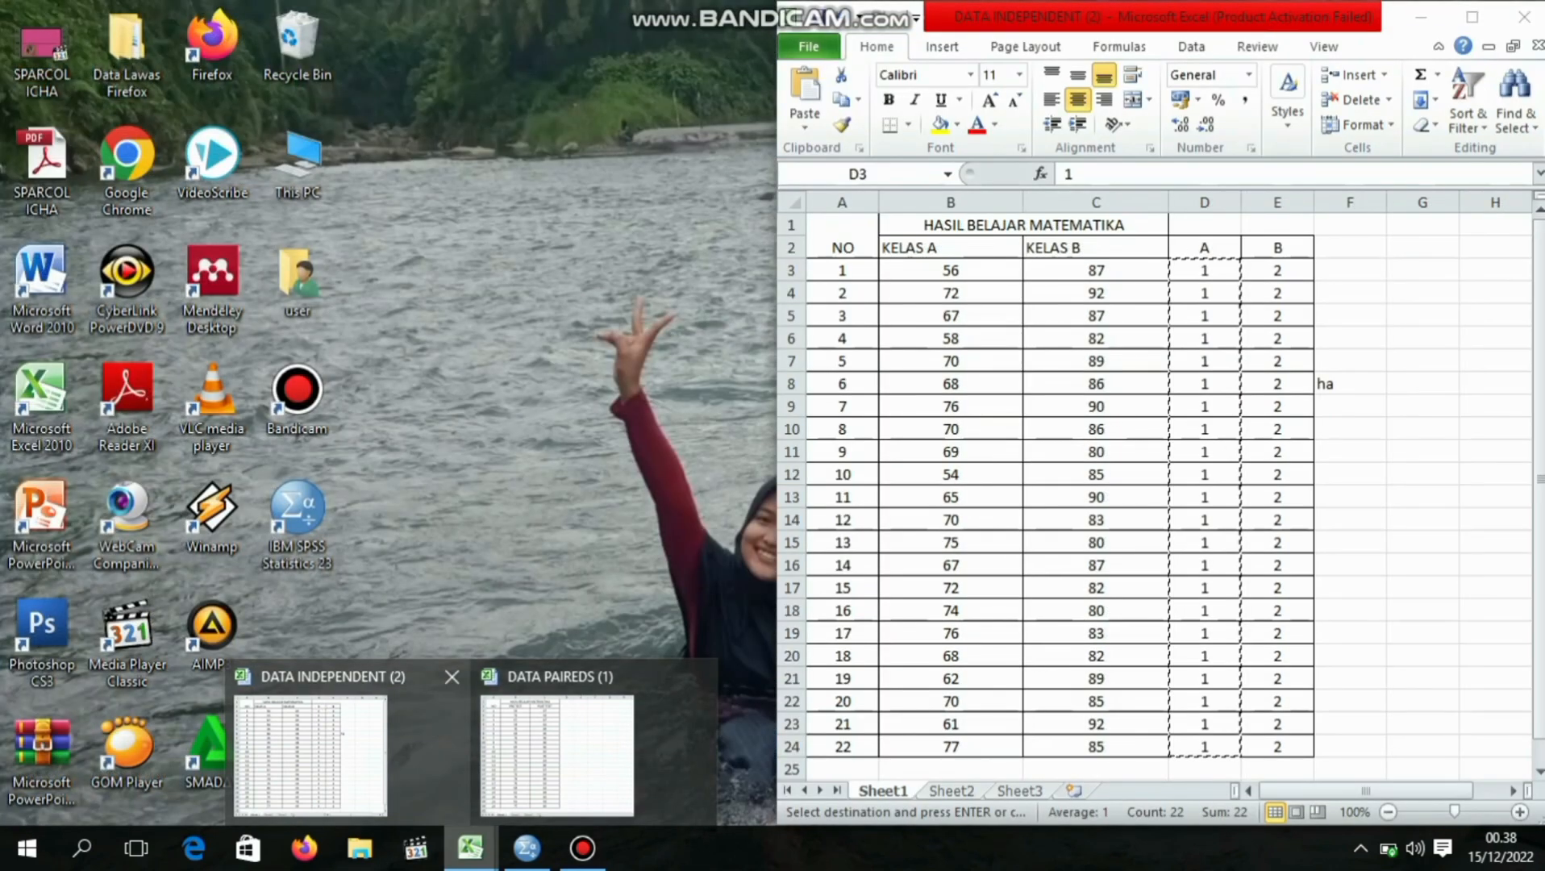
click(311, 756)
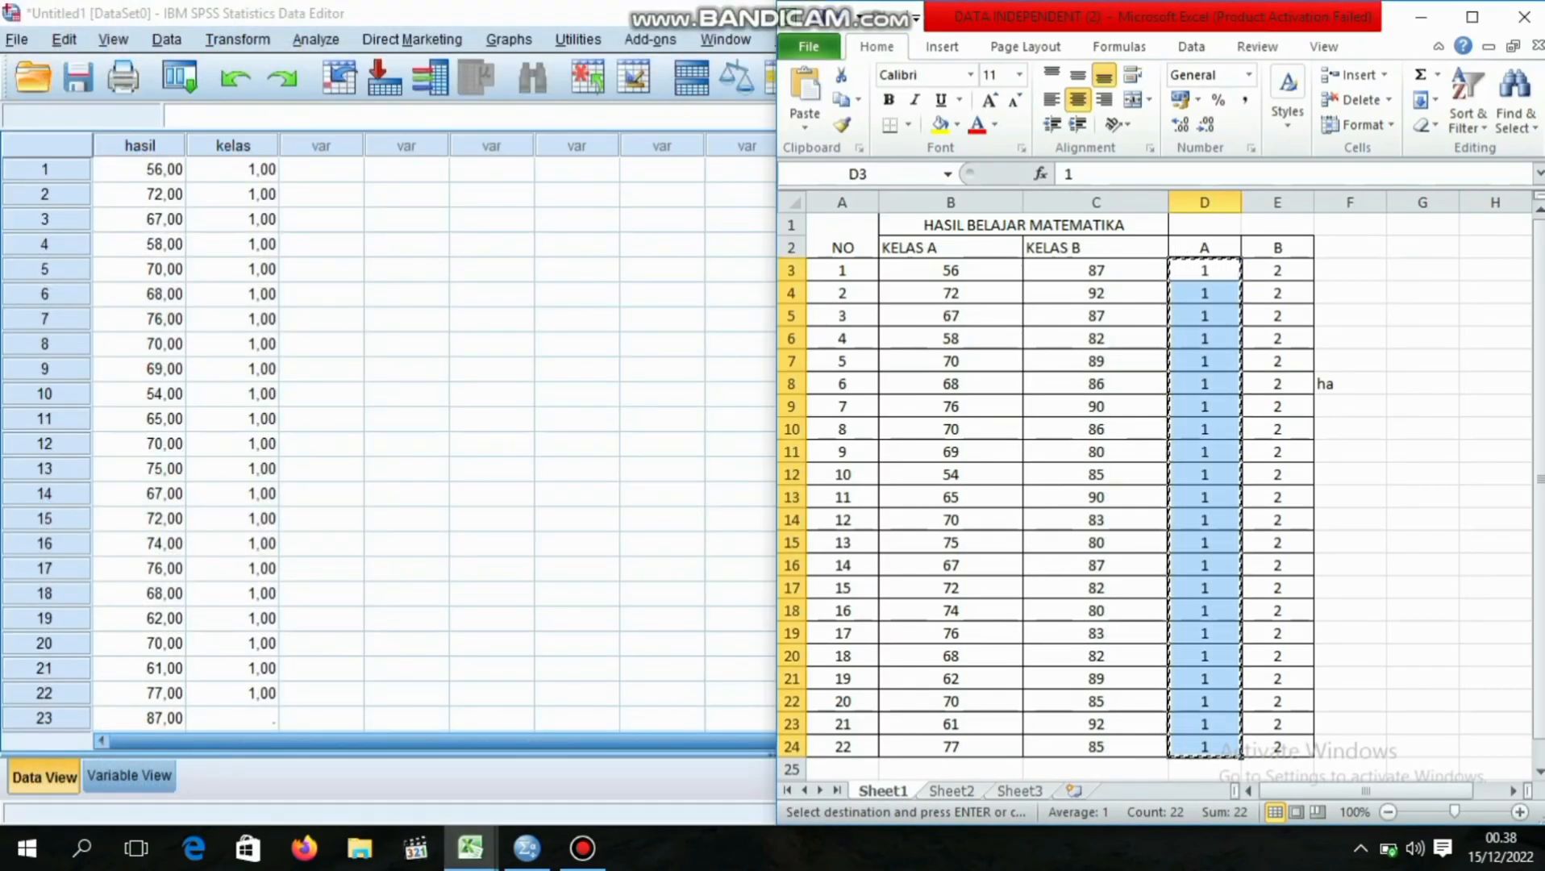
drag(1277, 270, 1277, 746)
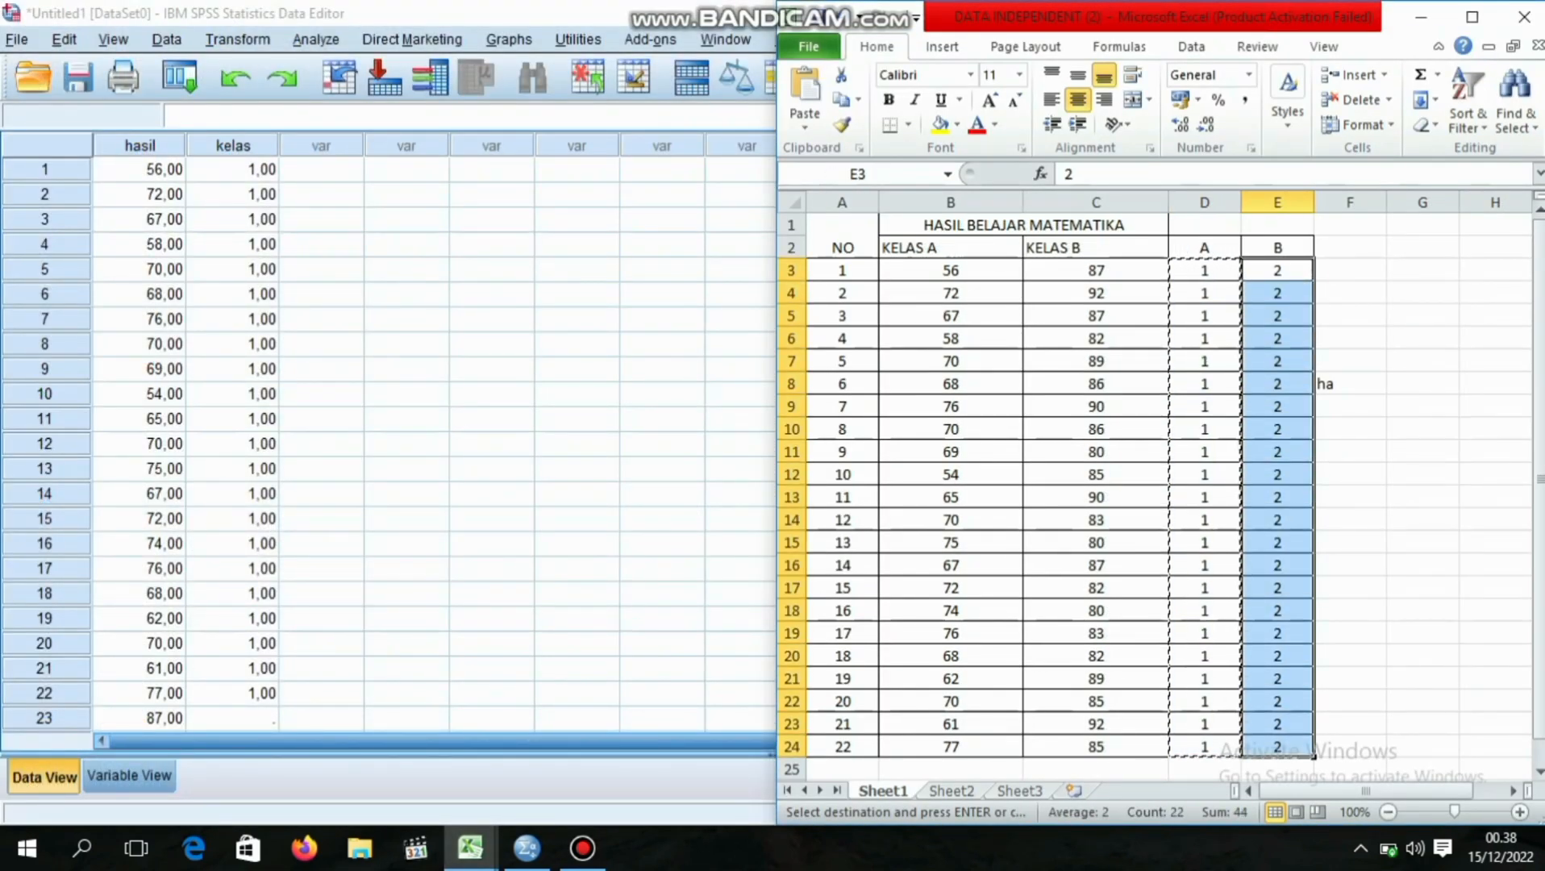
key(ctrl+c)
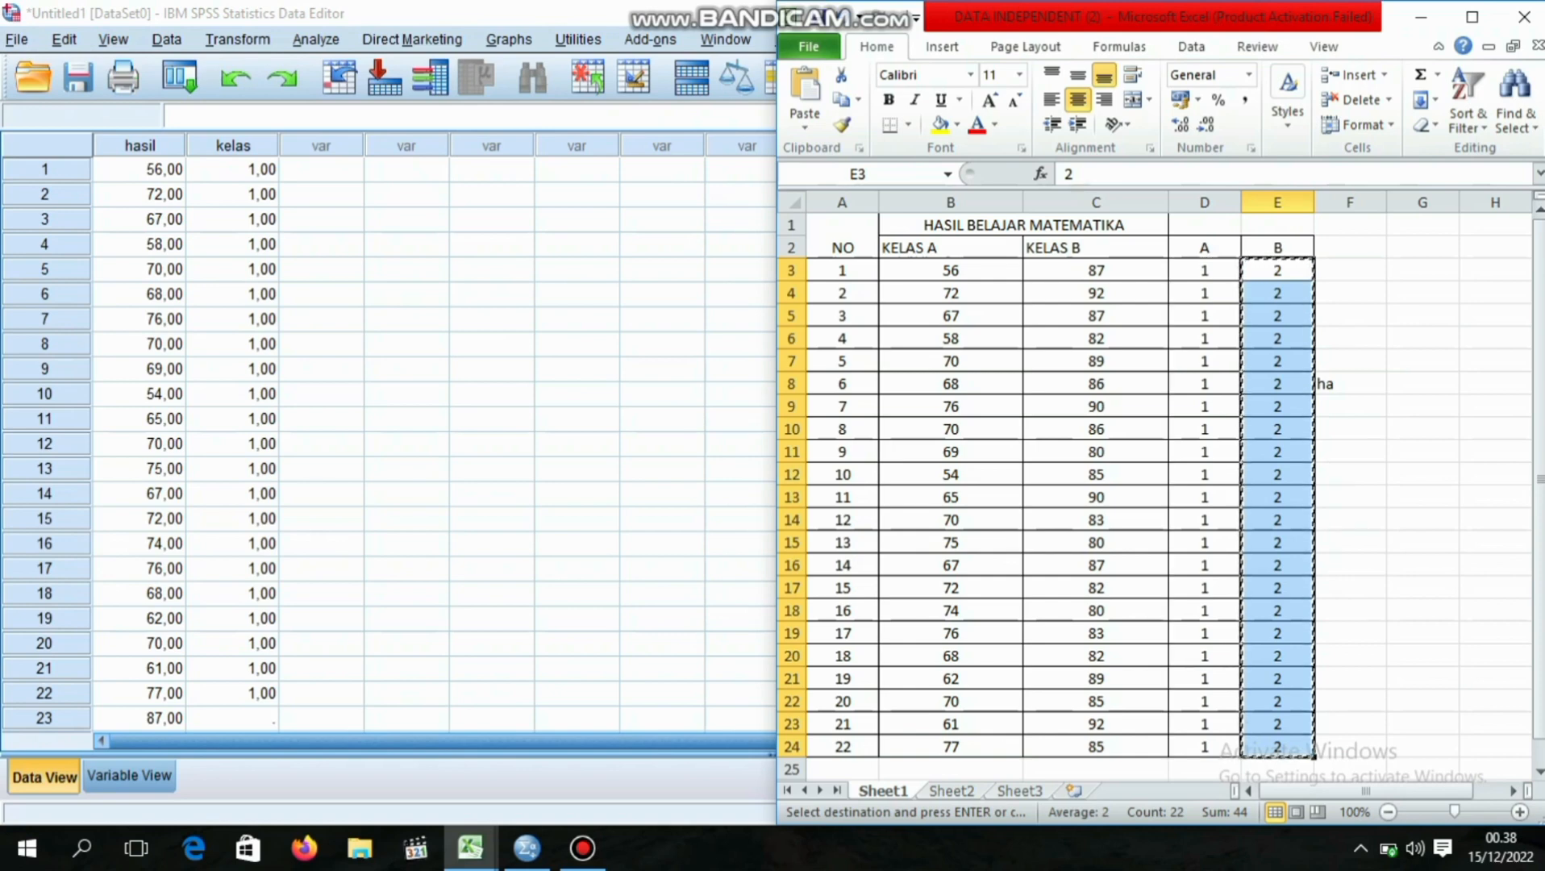
click(232, 718)
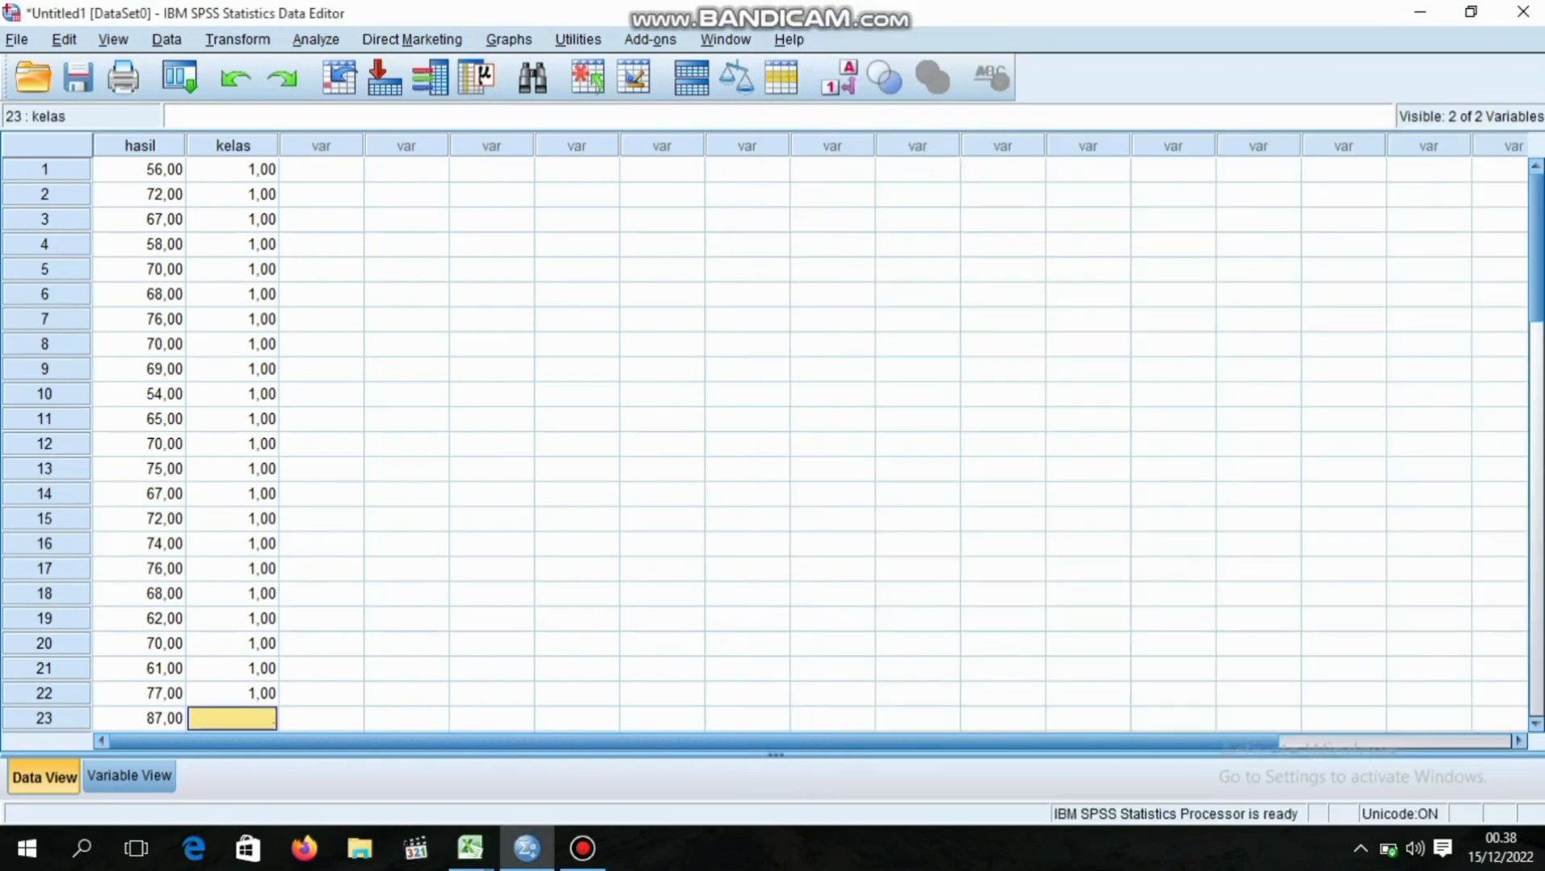
key(ctrl+v)
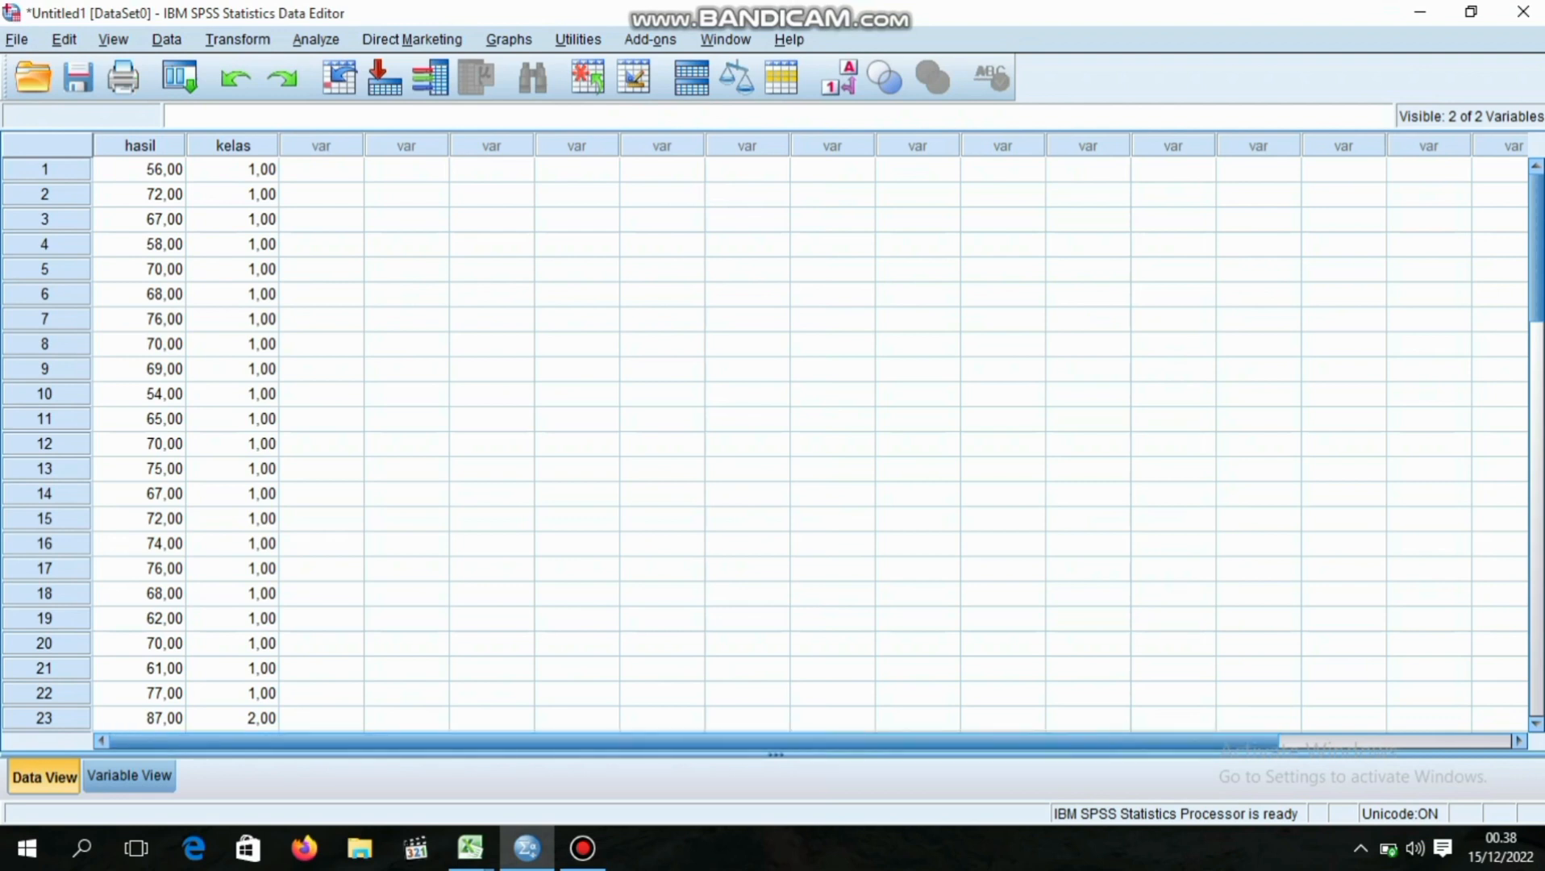
scroll(810, 444, down, 1)
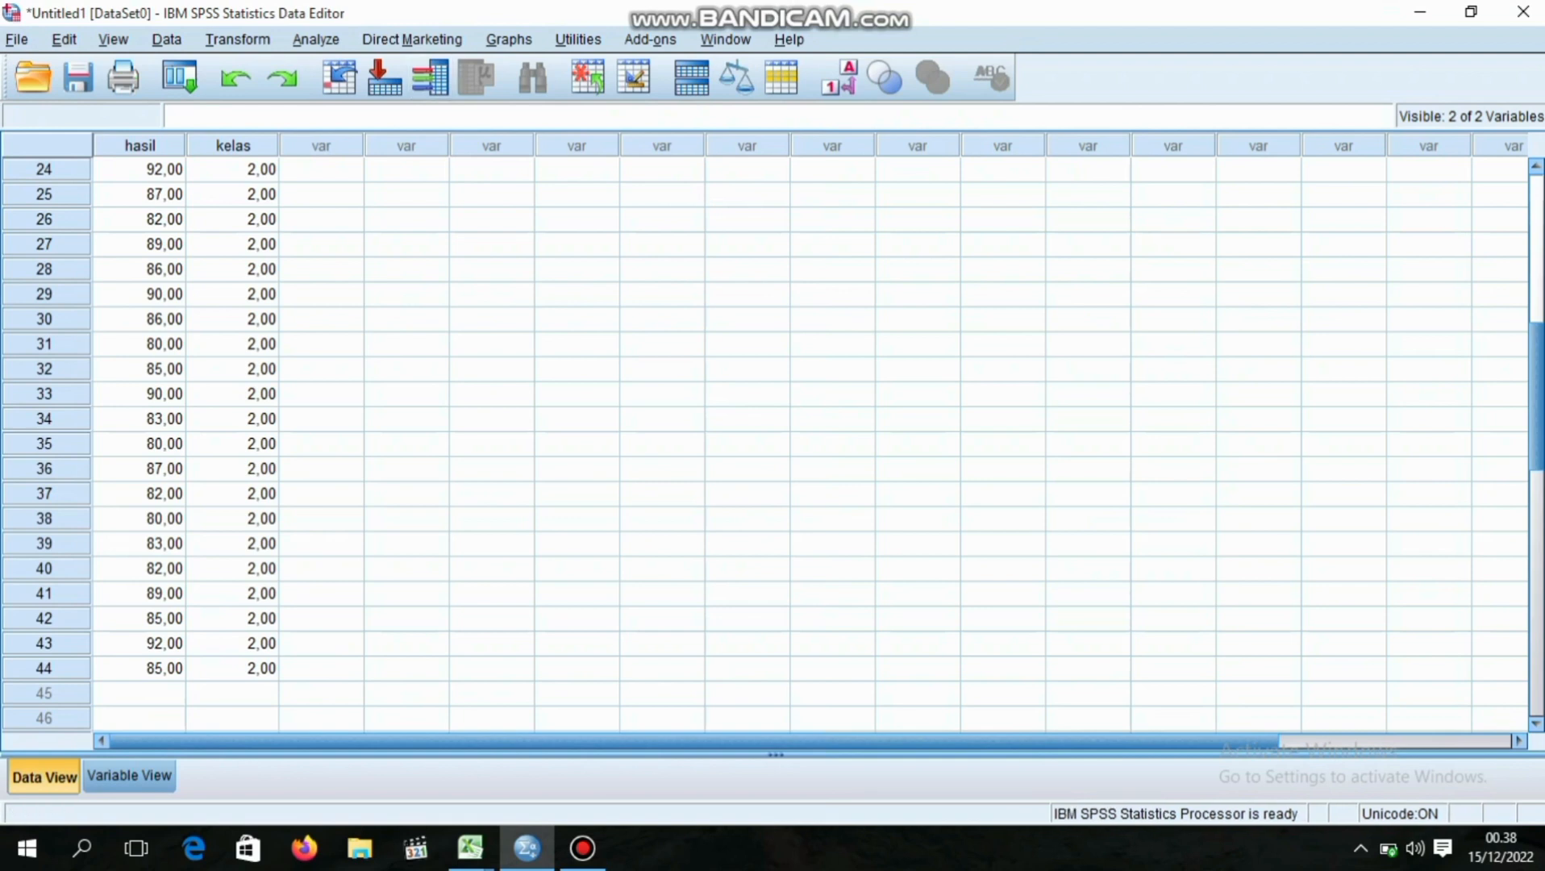
Step: Set up an Independent-Samples T Test with hasil belajar as the test variable and kelas as the grouping variable
click(316, 39)
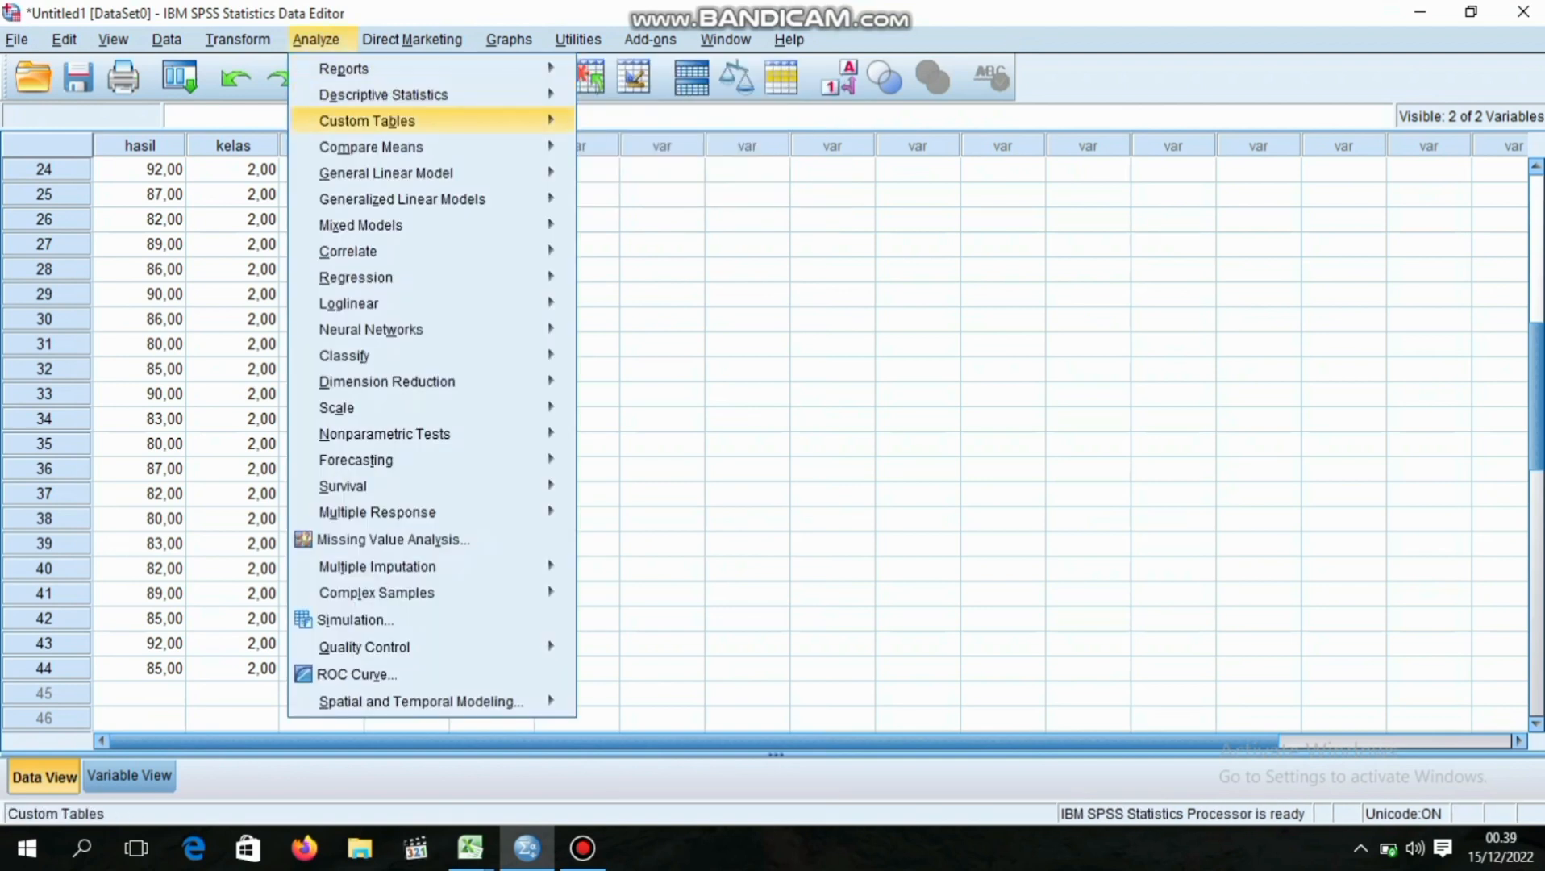
mouse_move(371, 146)
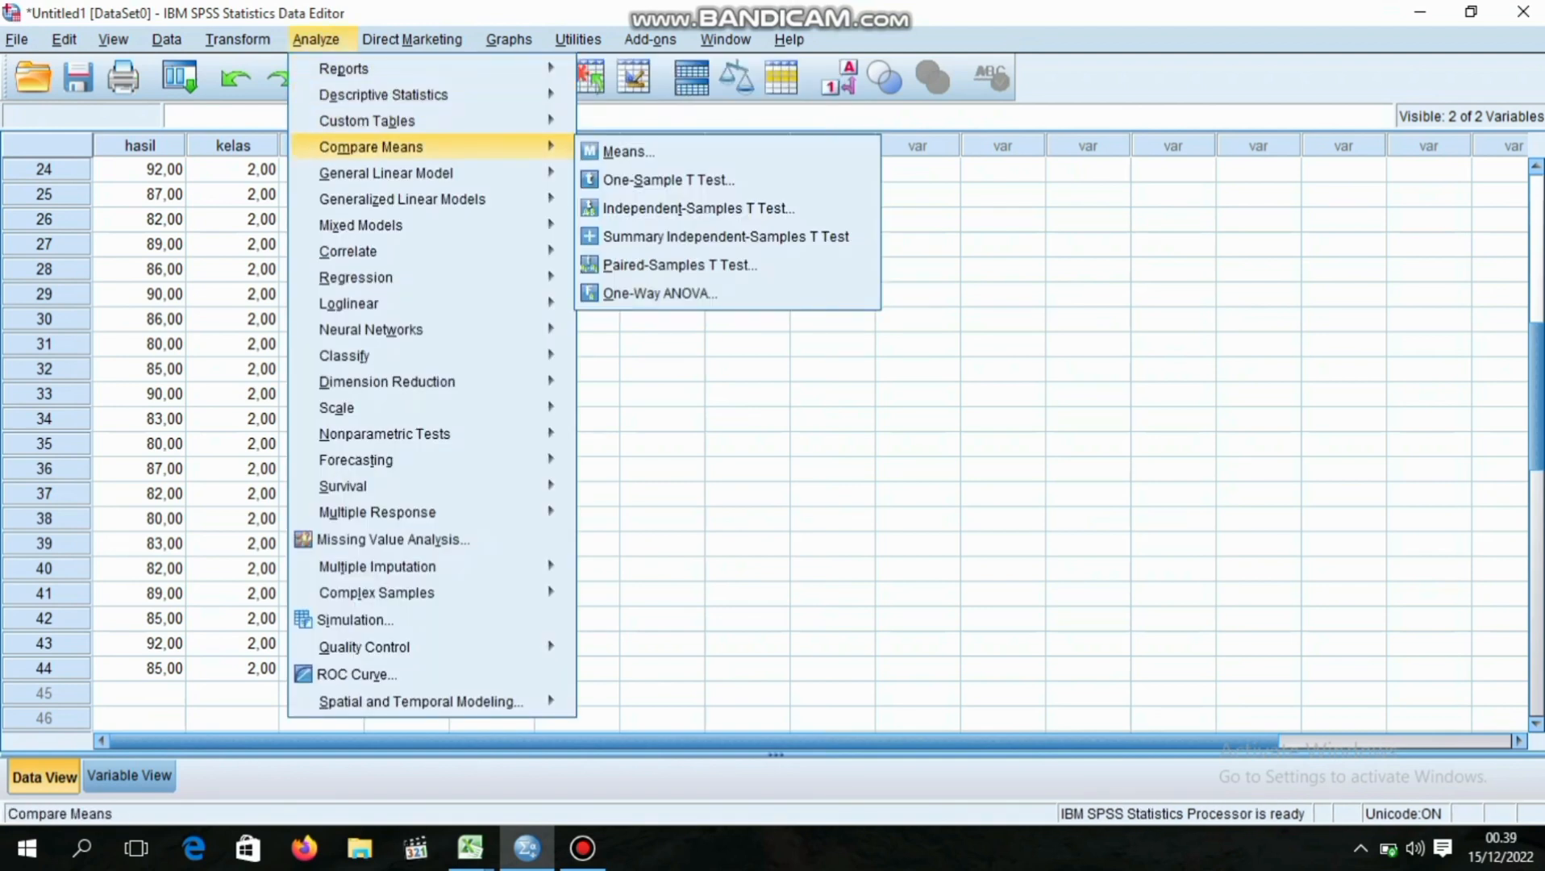
mouse_move(379, 172)
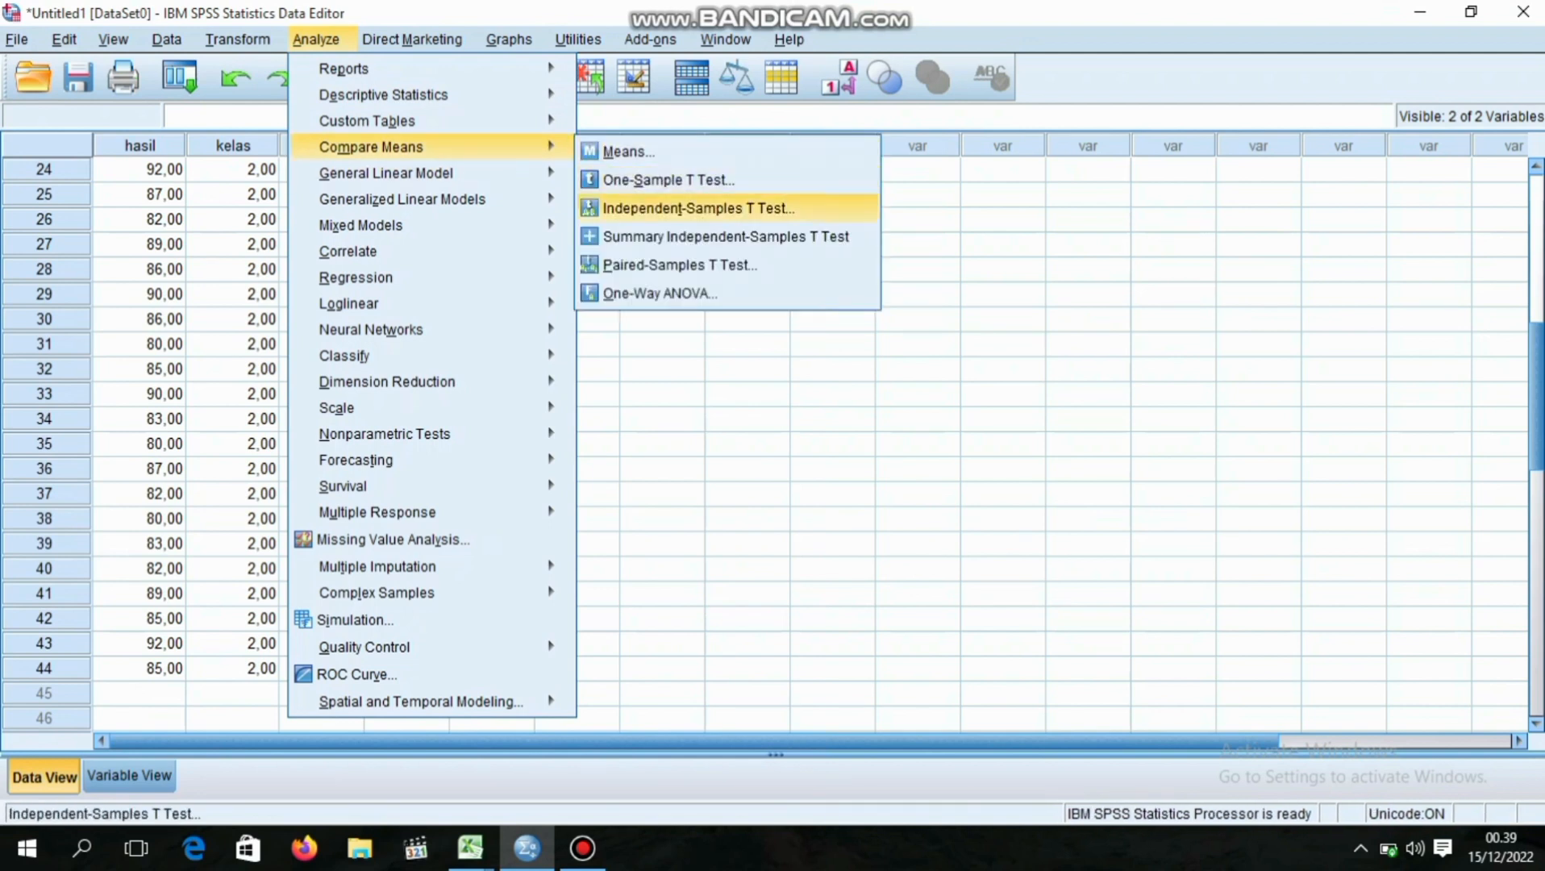
click(698, 208)
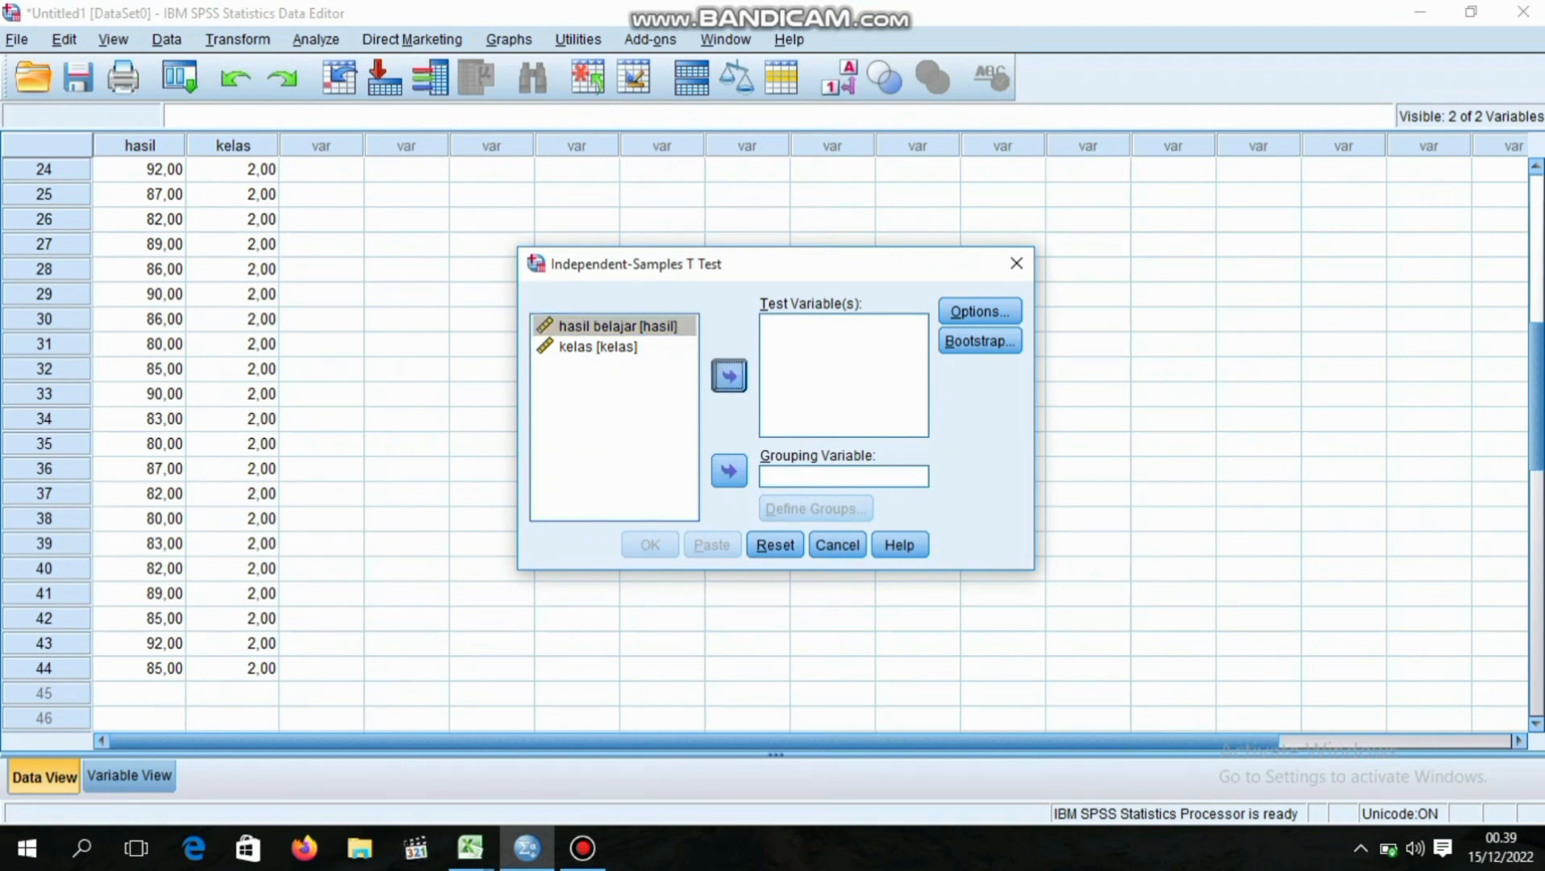
click(729, 375)
click(598, 327)
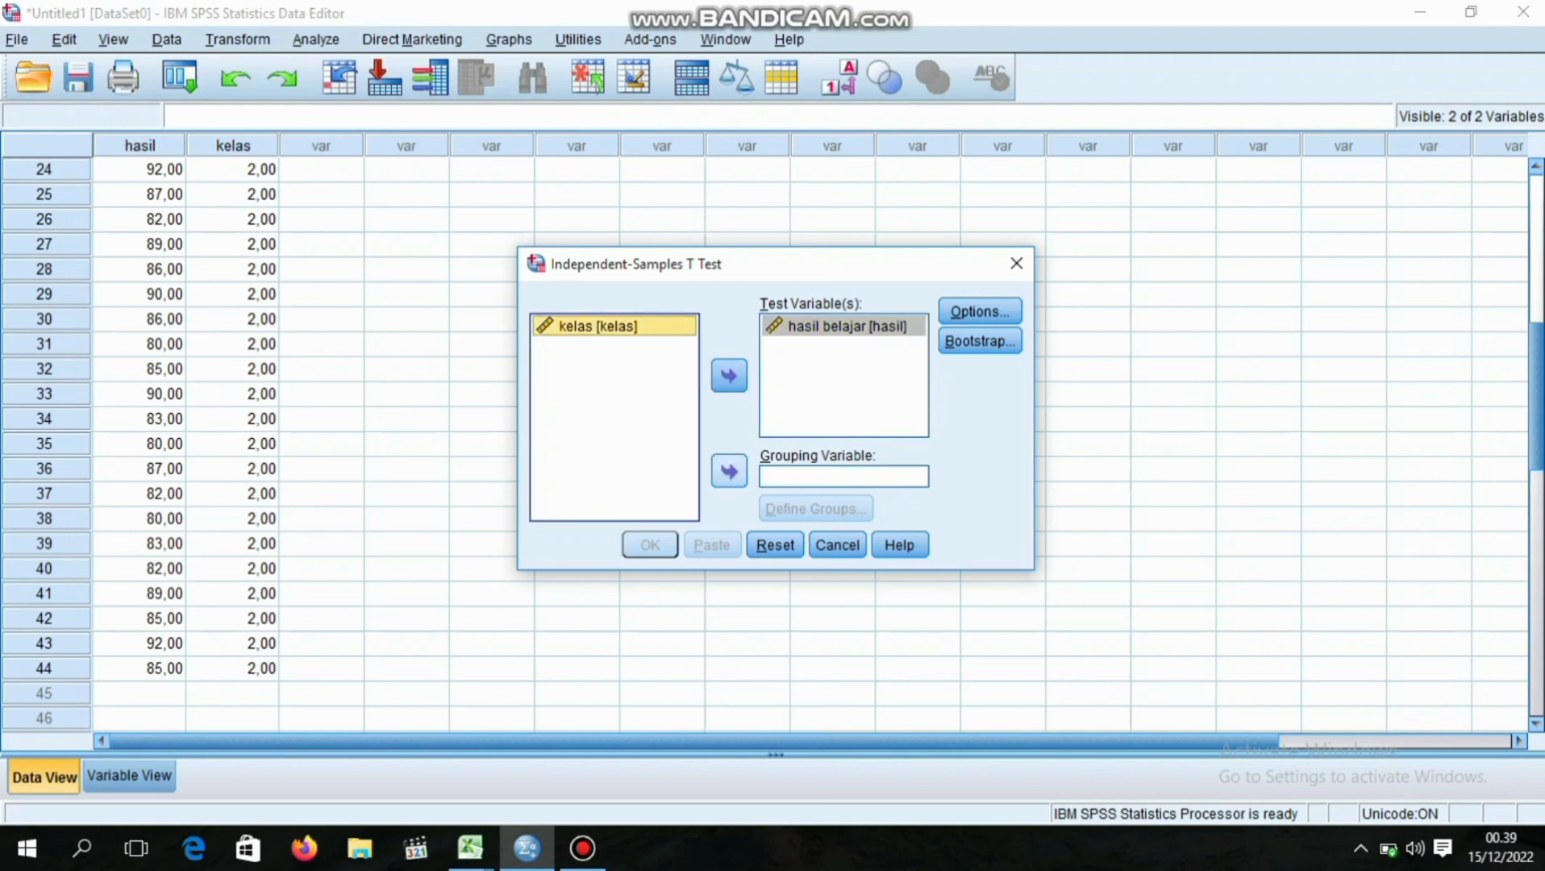
click(729, 471)
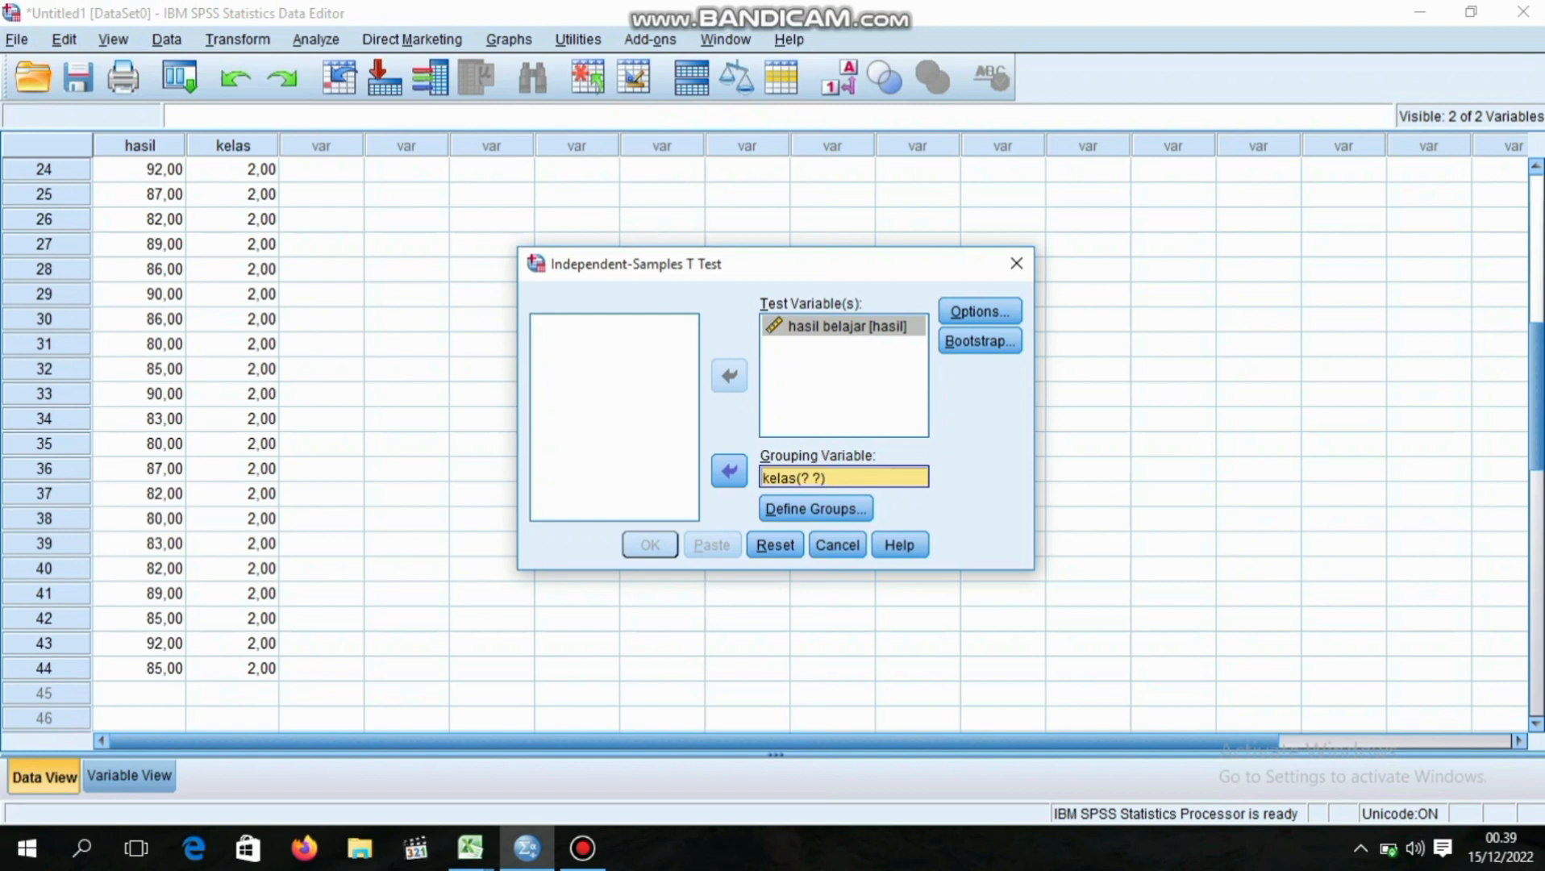
click(729, 471)
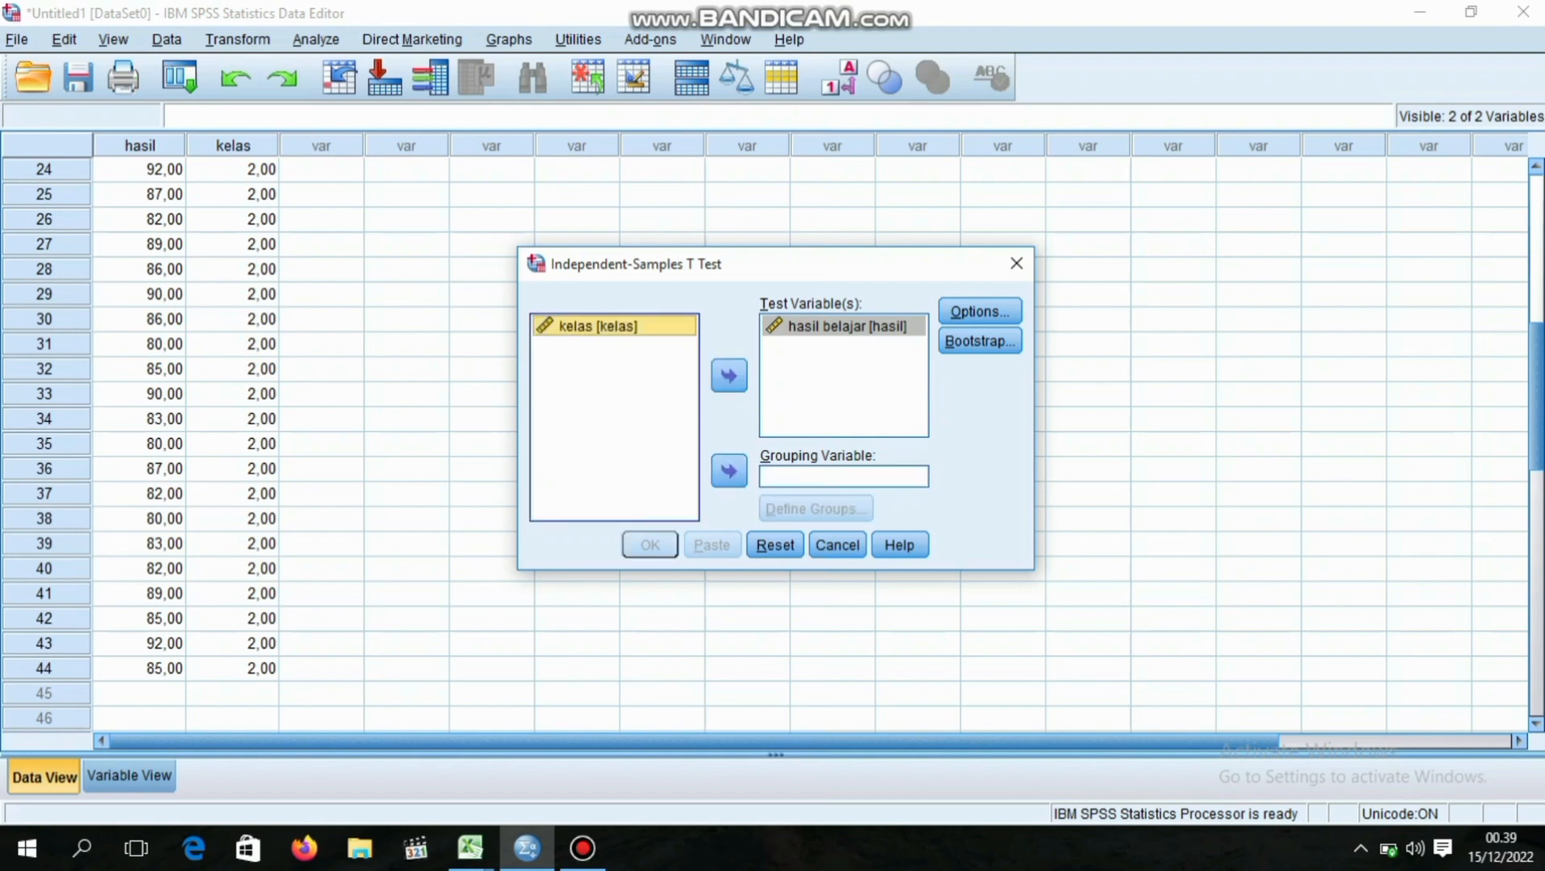
click(729, 471)
Step: Define the kelas groups with specified values 1 for Group 1 and 2 for Group 2, and run the independent-samples t test
click(816, 508)
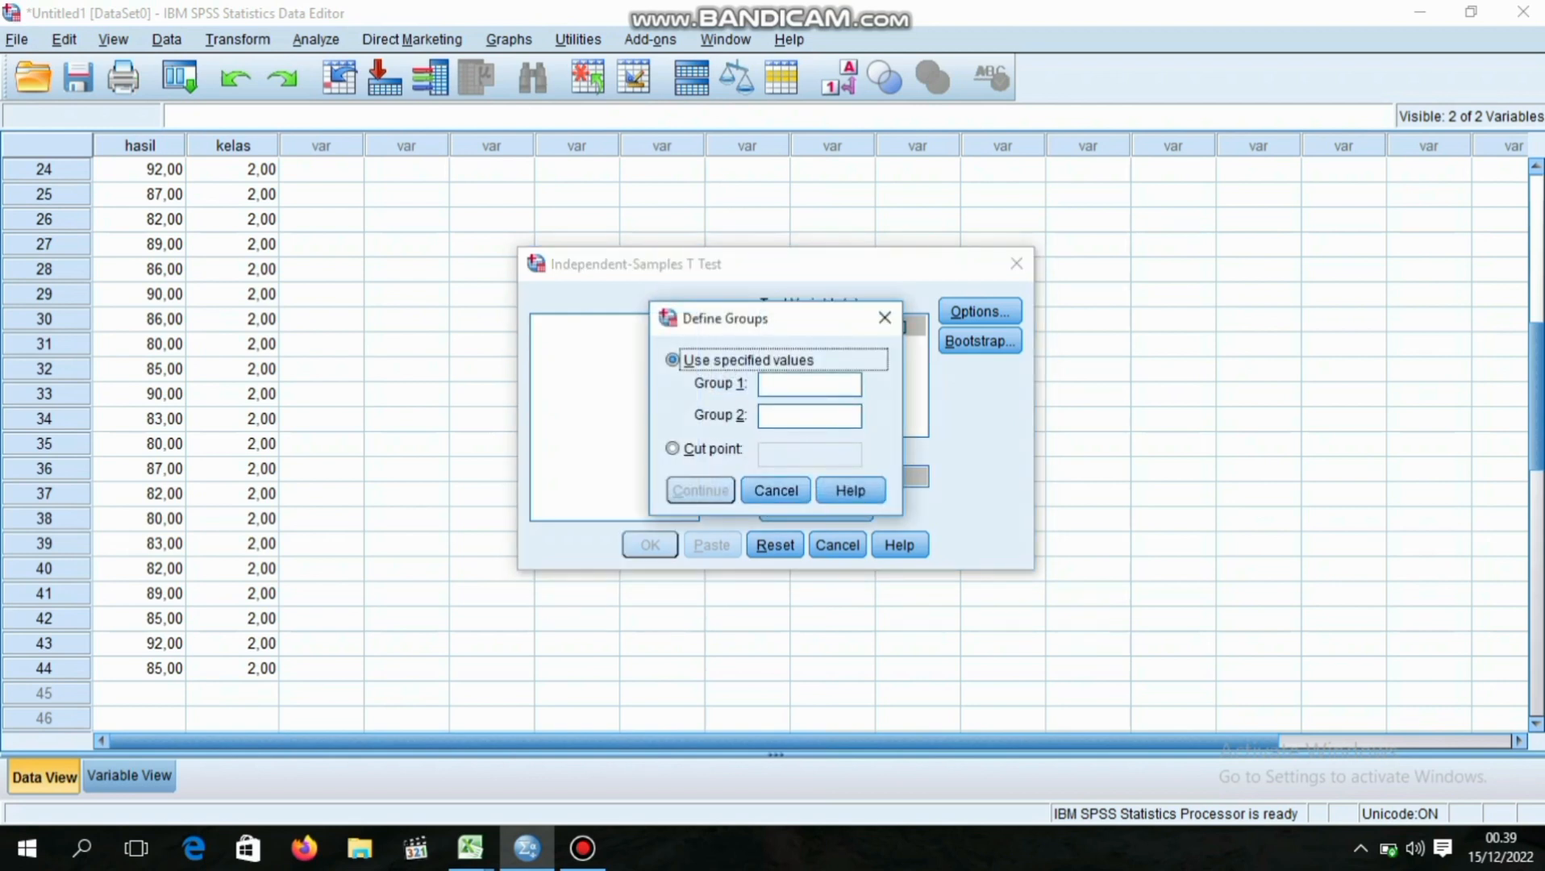
click(809, 385)
text(1)
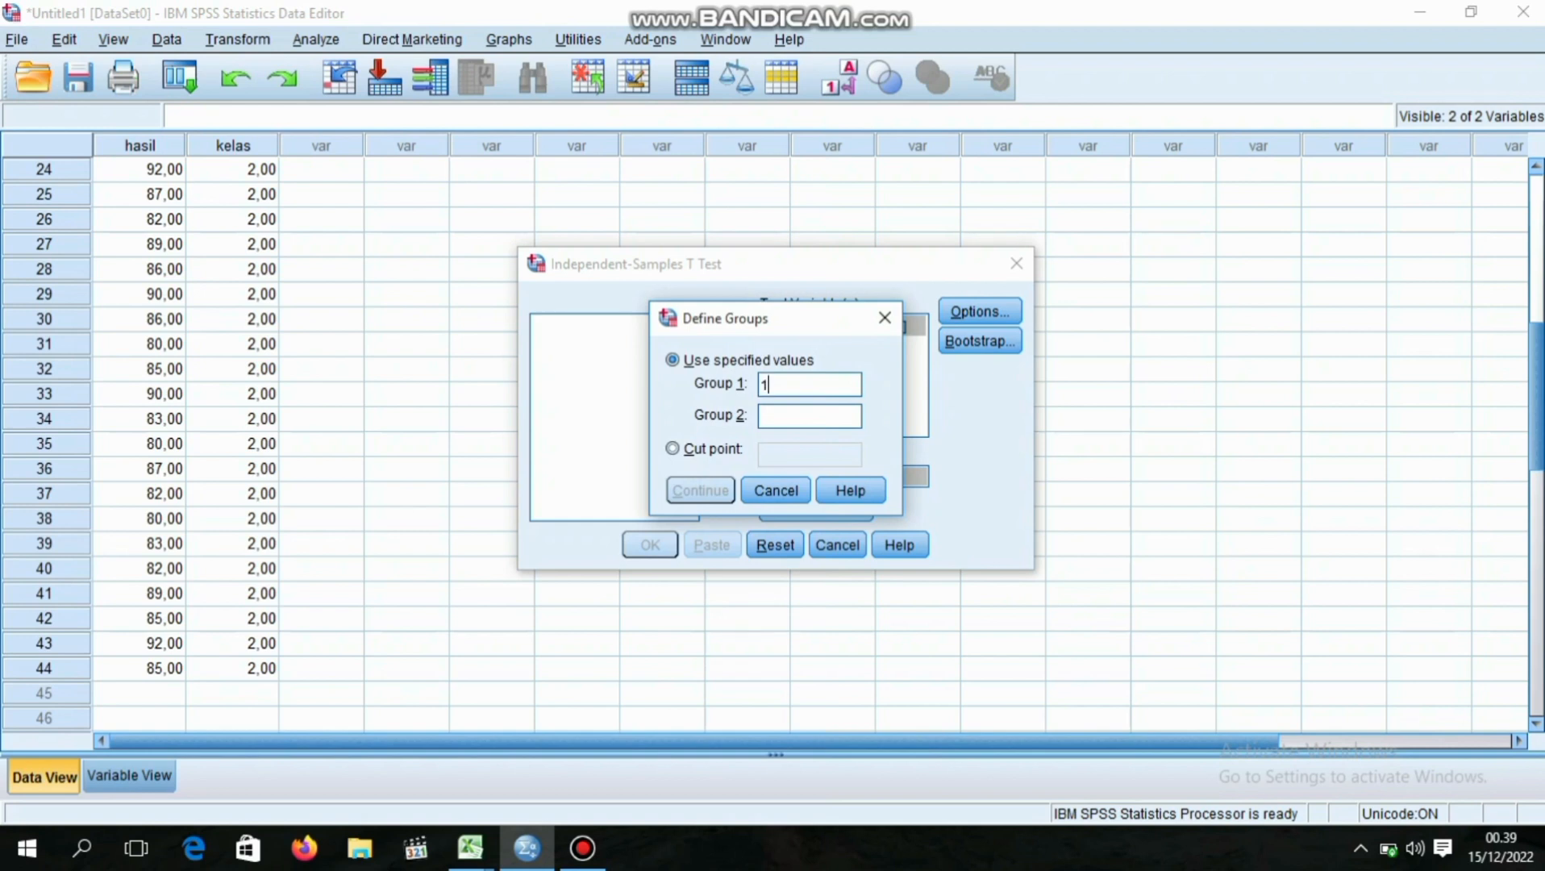
click(809, 416)
text(2)
key(Return)
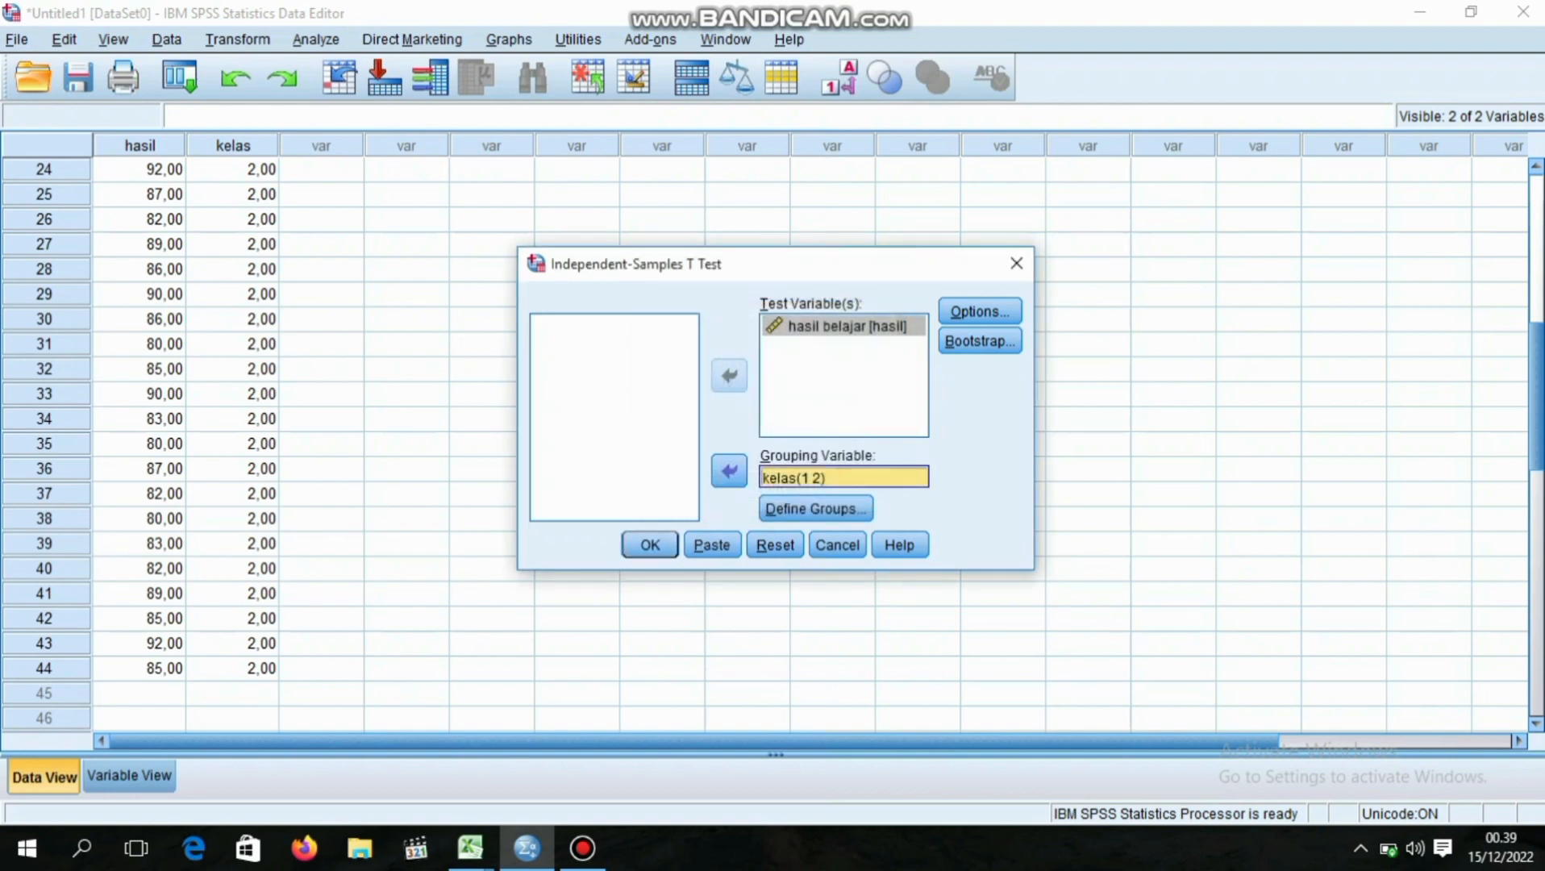
key(Return)
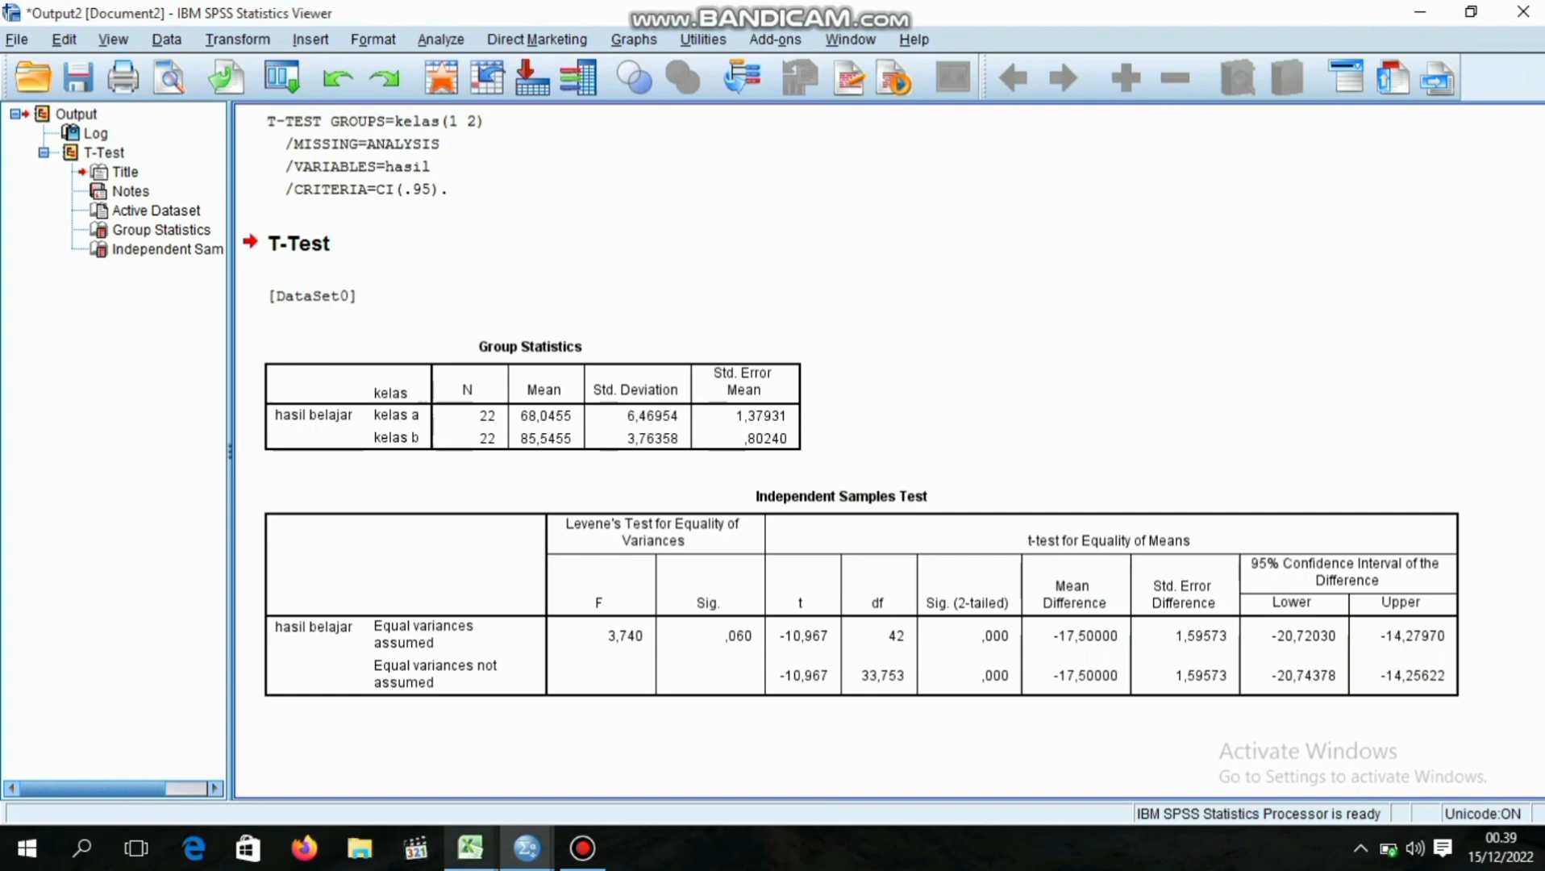
click(1105, 141)
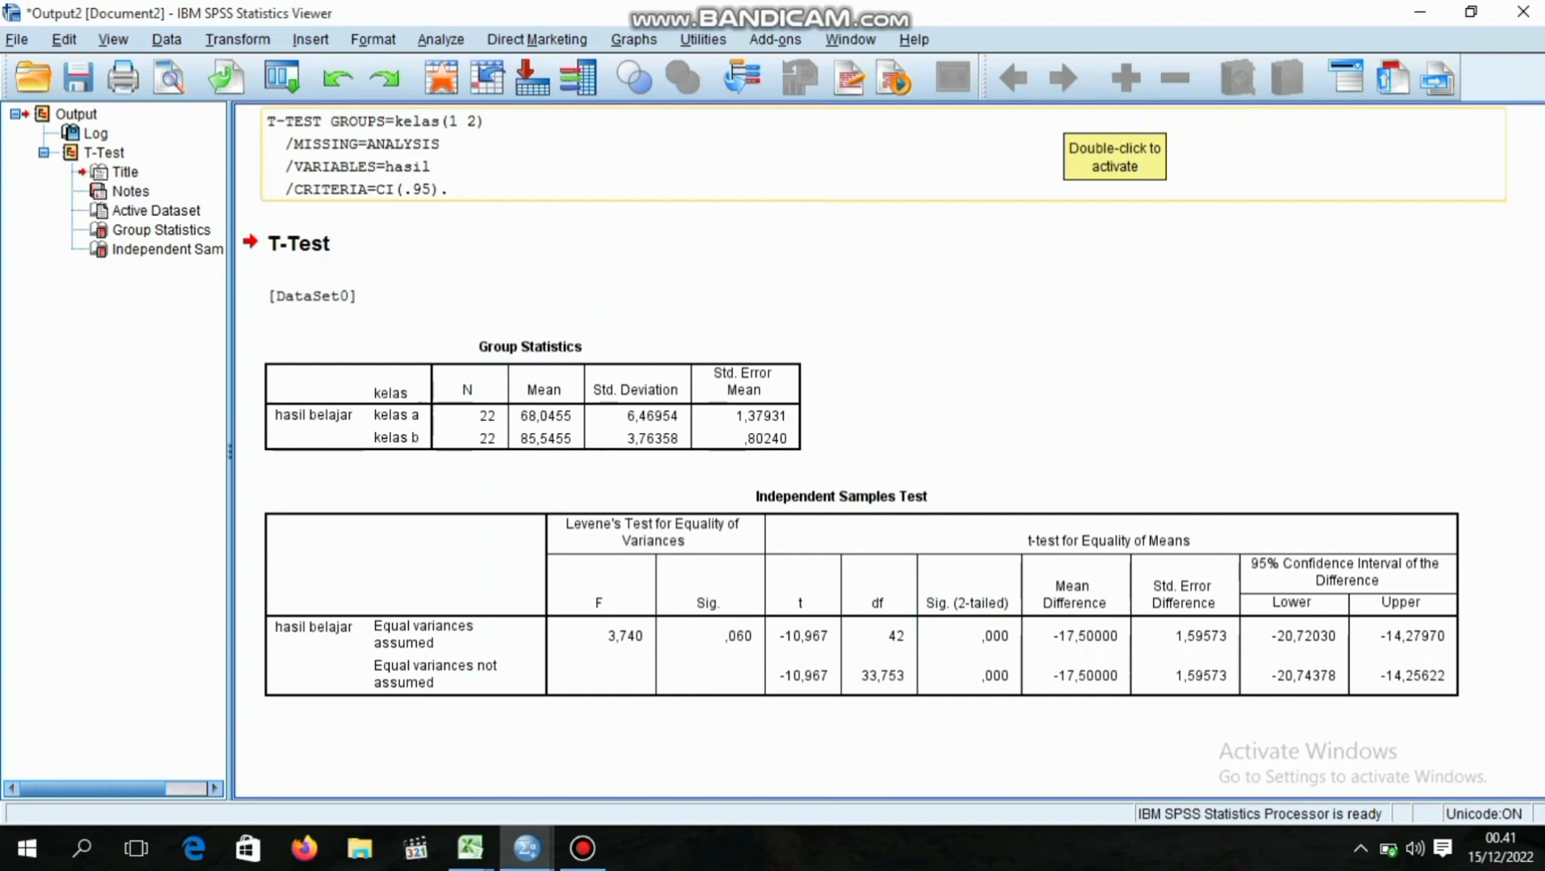